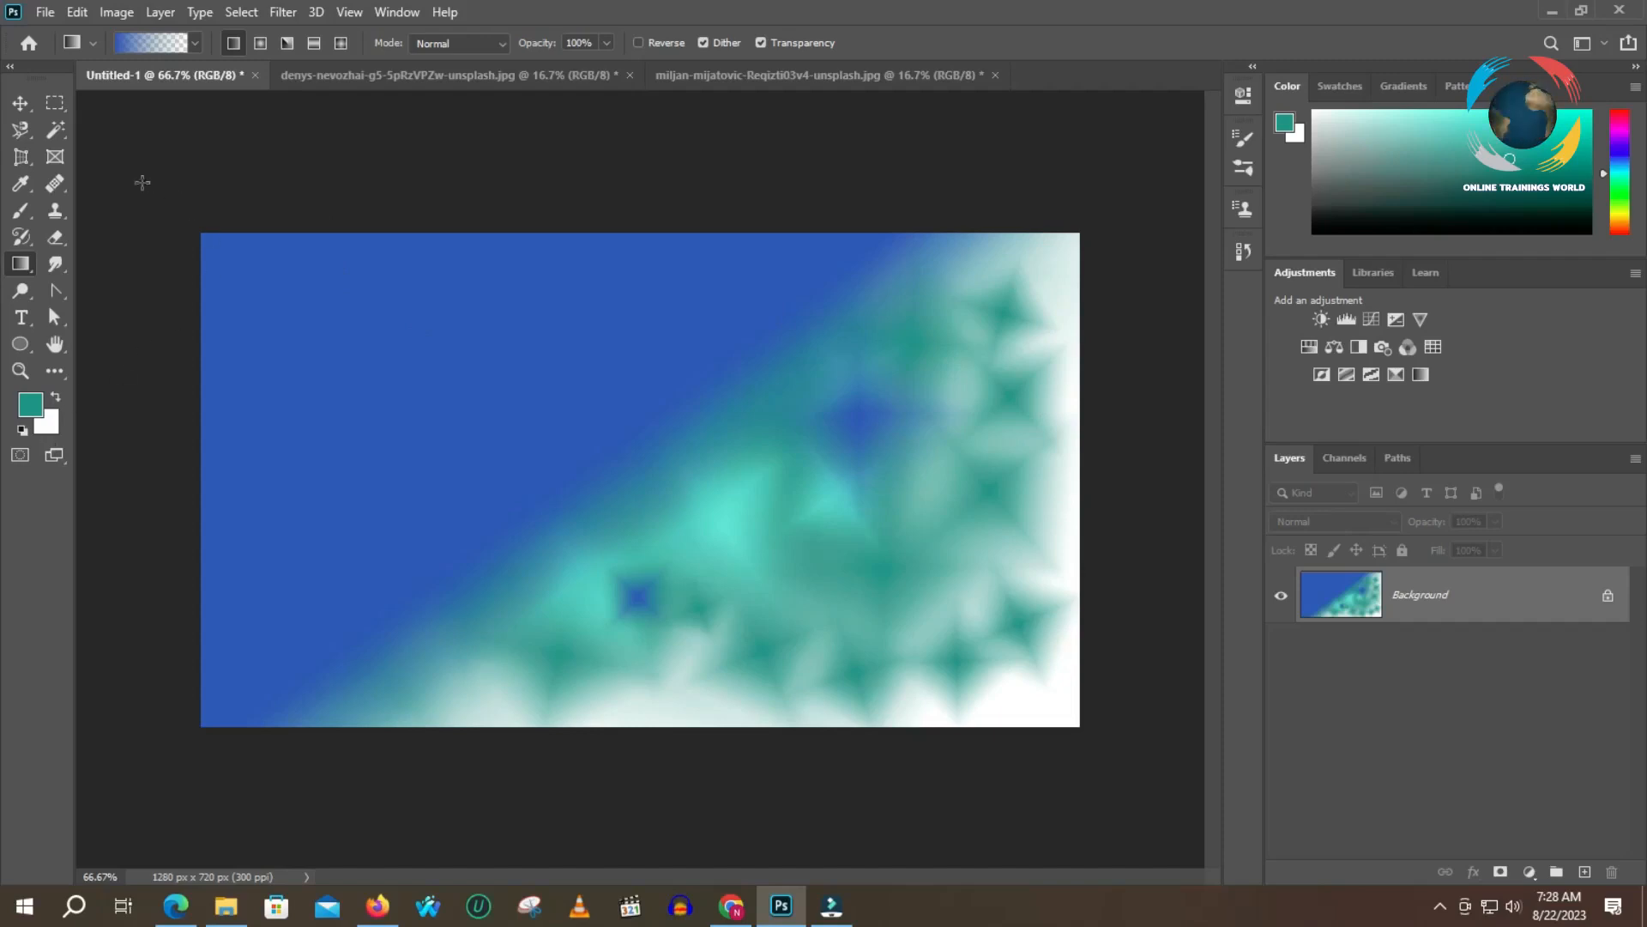
- Open the Gradient Editor and browse the Basics, Blues, Purples, Pinks, Reds, Oranges and Greens preset groups
left_click(127, 40)
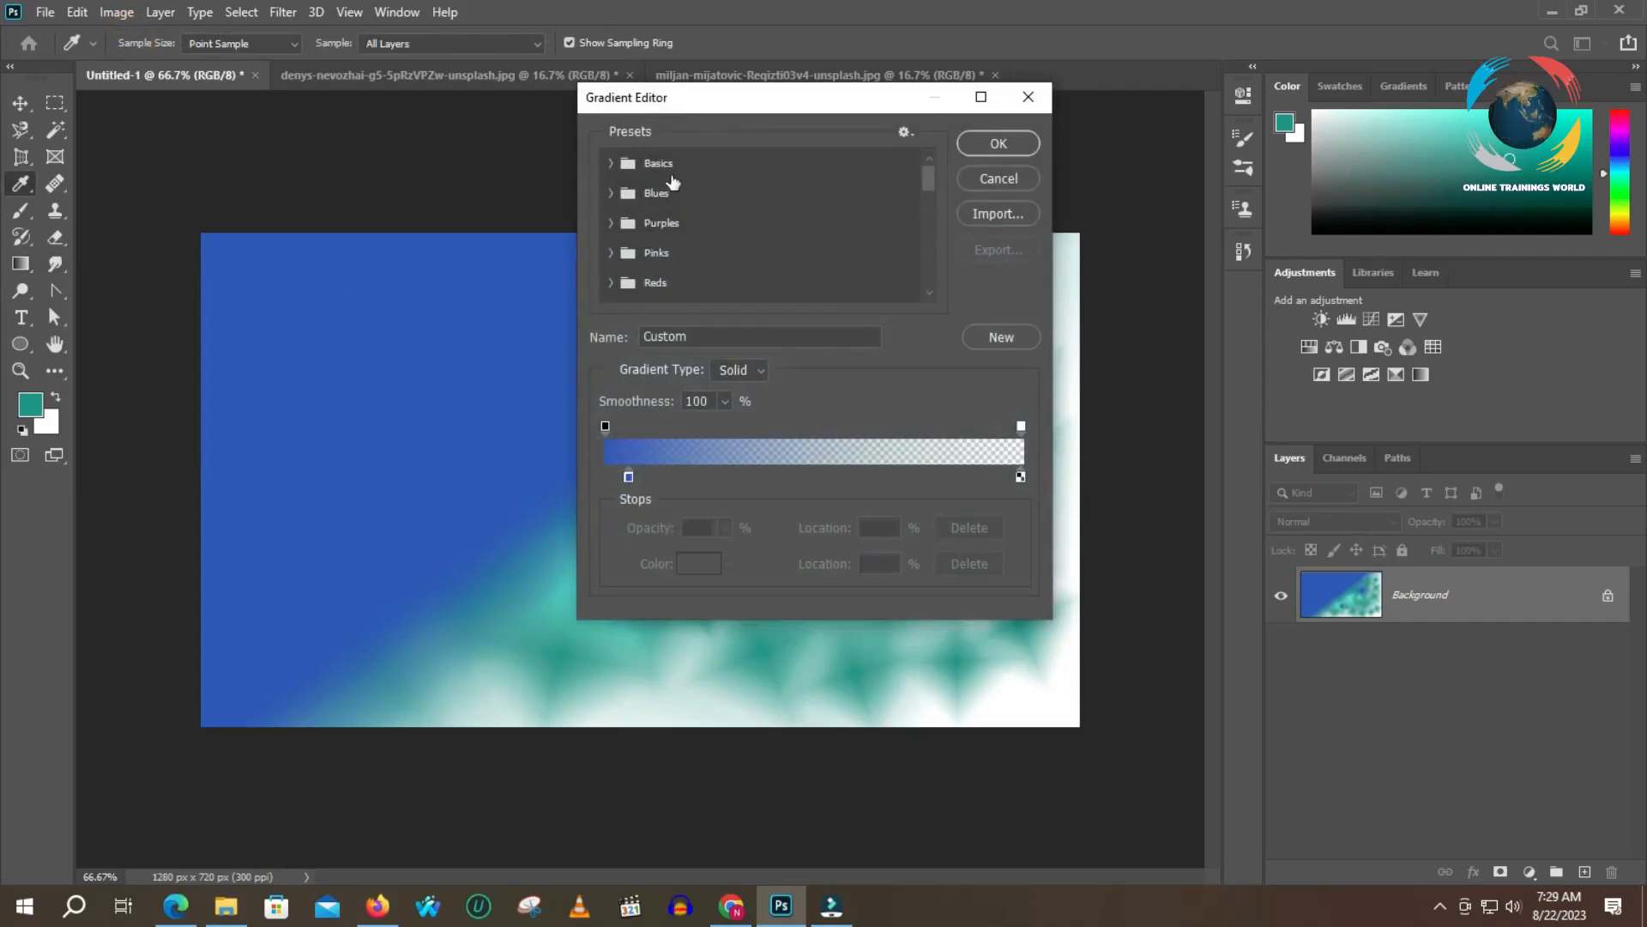
left_click(611, 163)
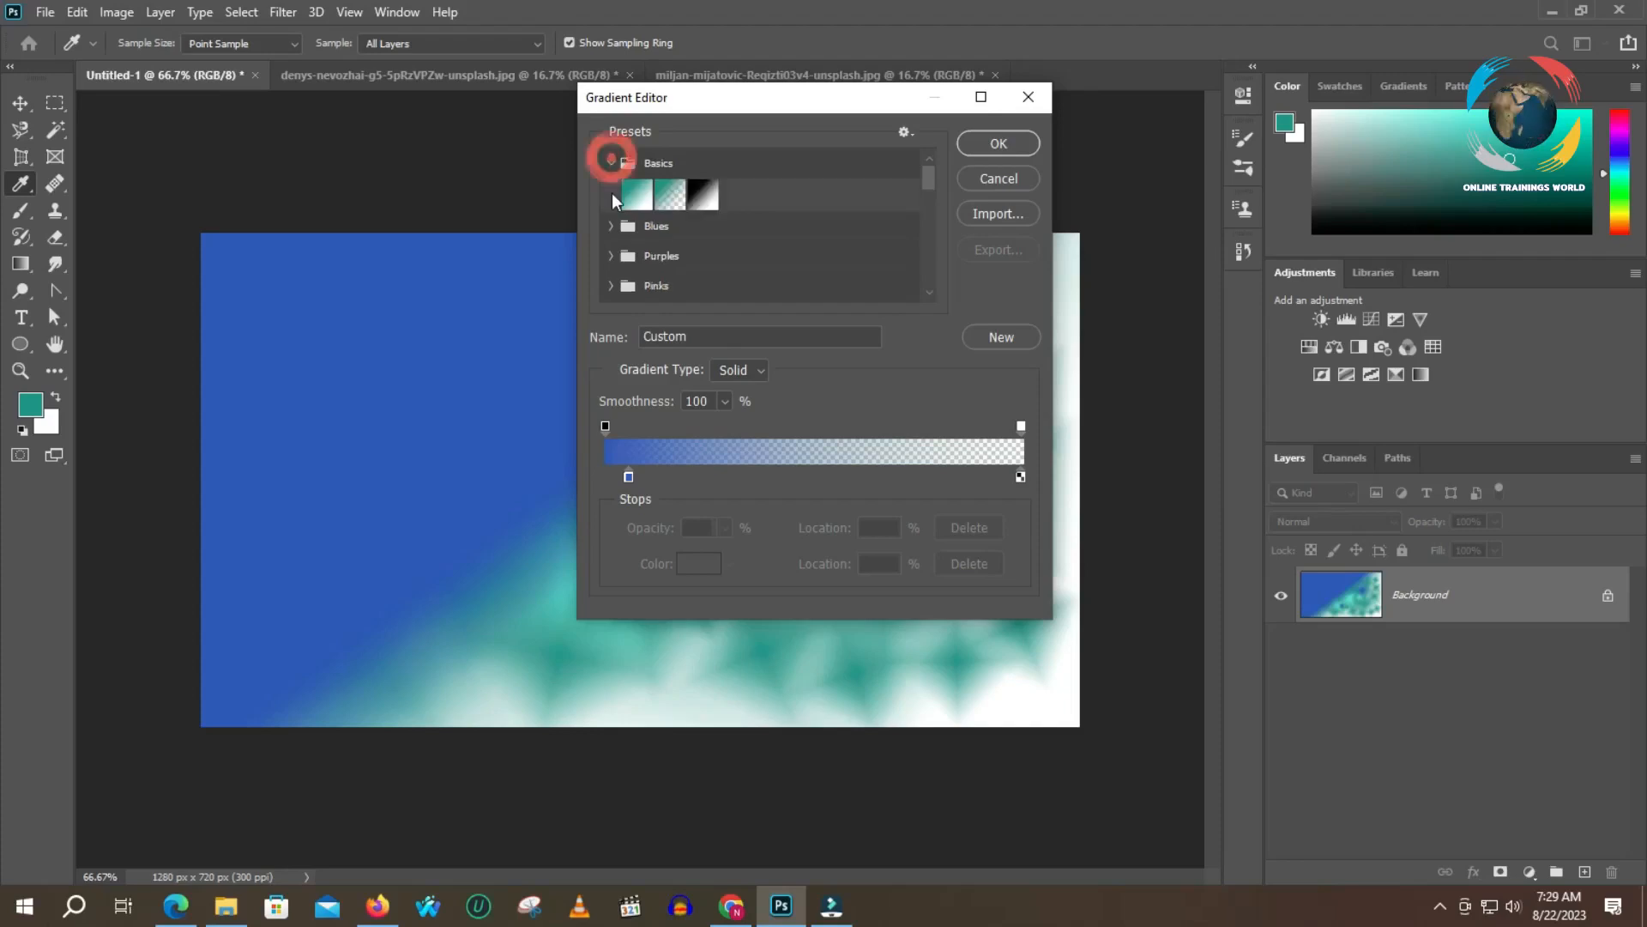
left_click(612, 226)
scroll(623, 268, "down", 5)
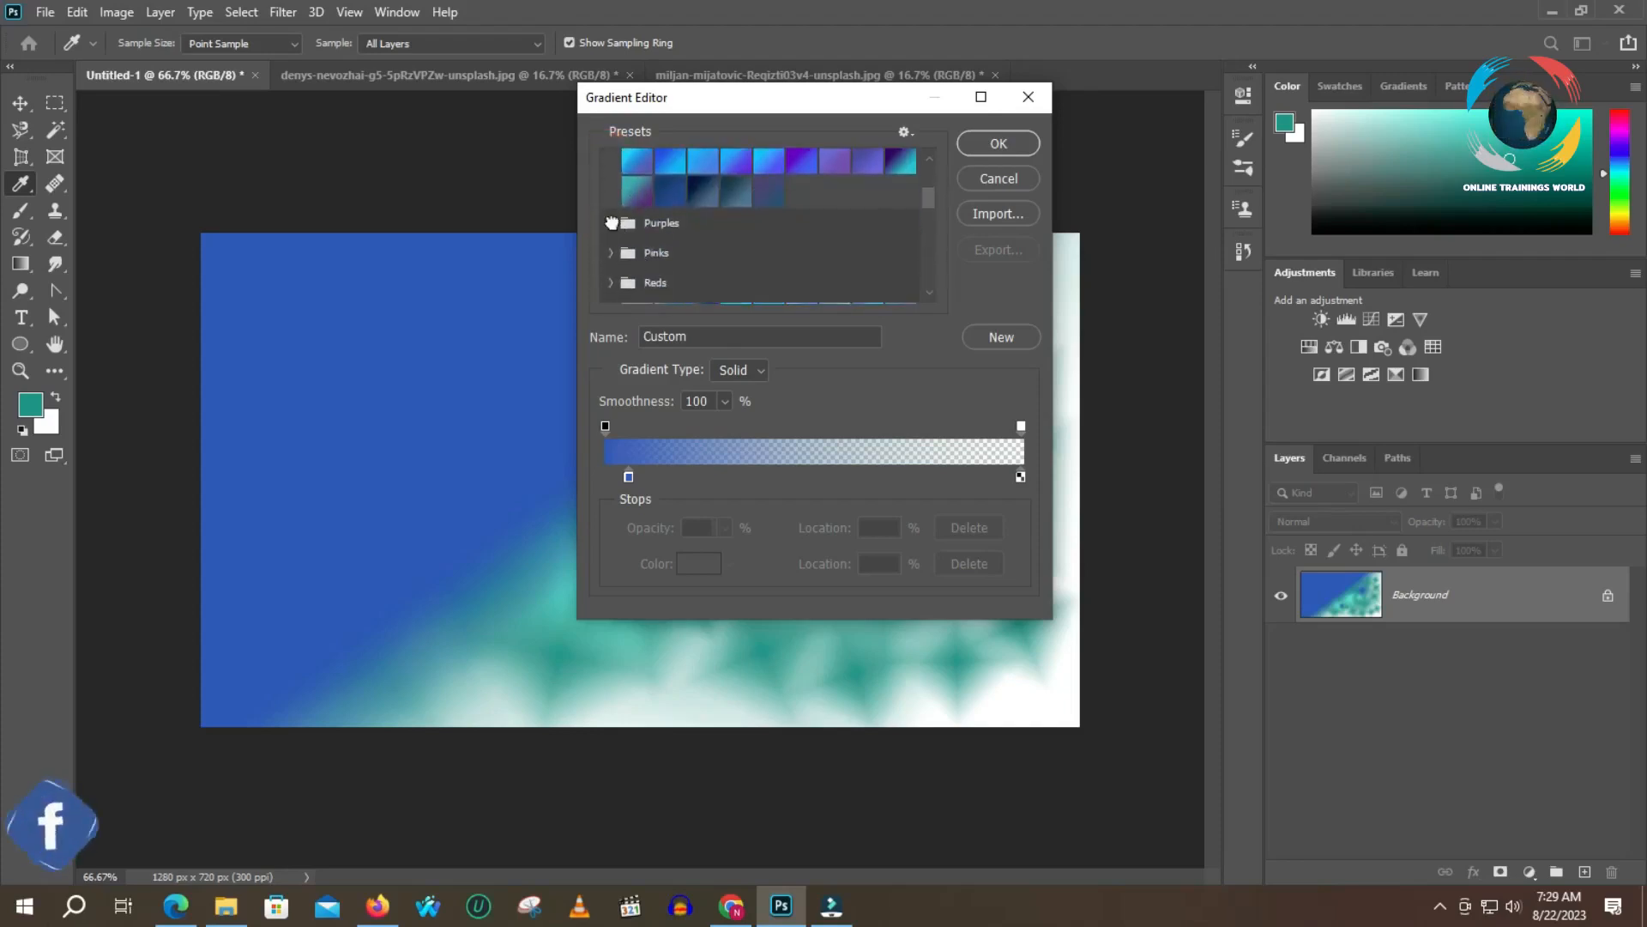
left_click(620, 226)
scroll(653, 257, "down", 2)
scroll(660, 275, "down", 3)
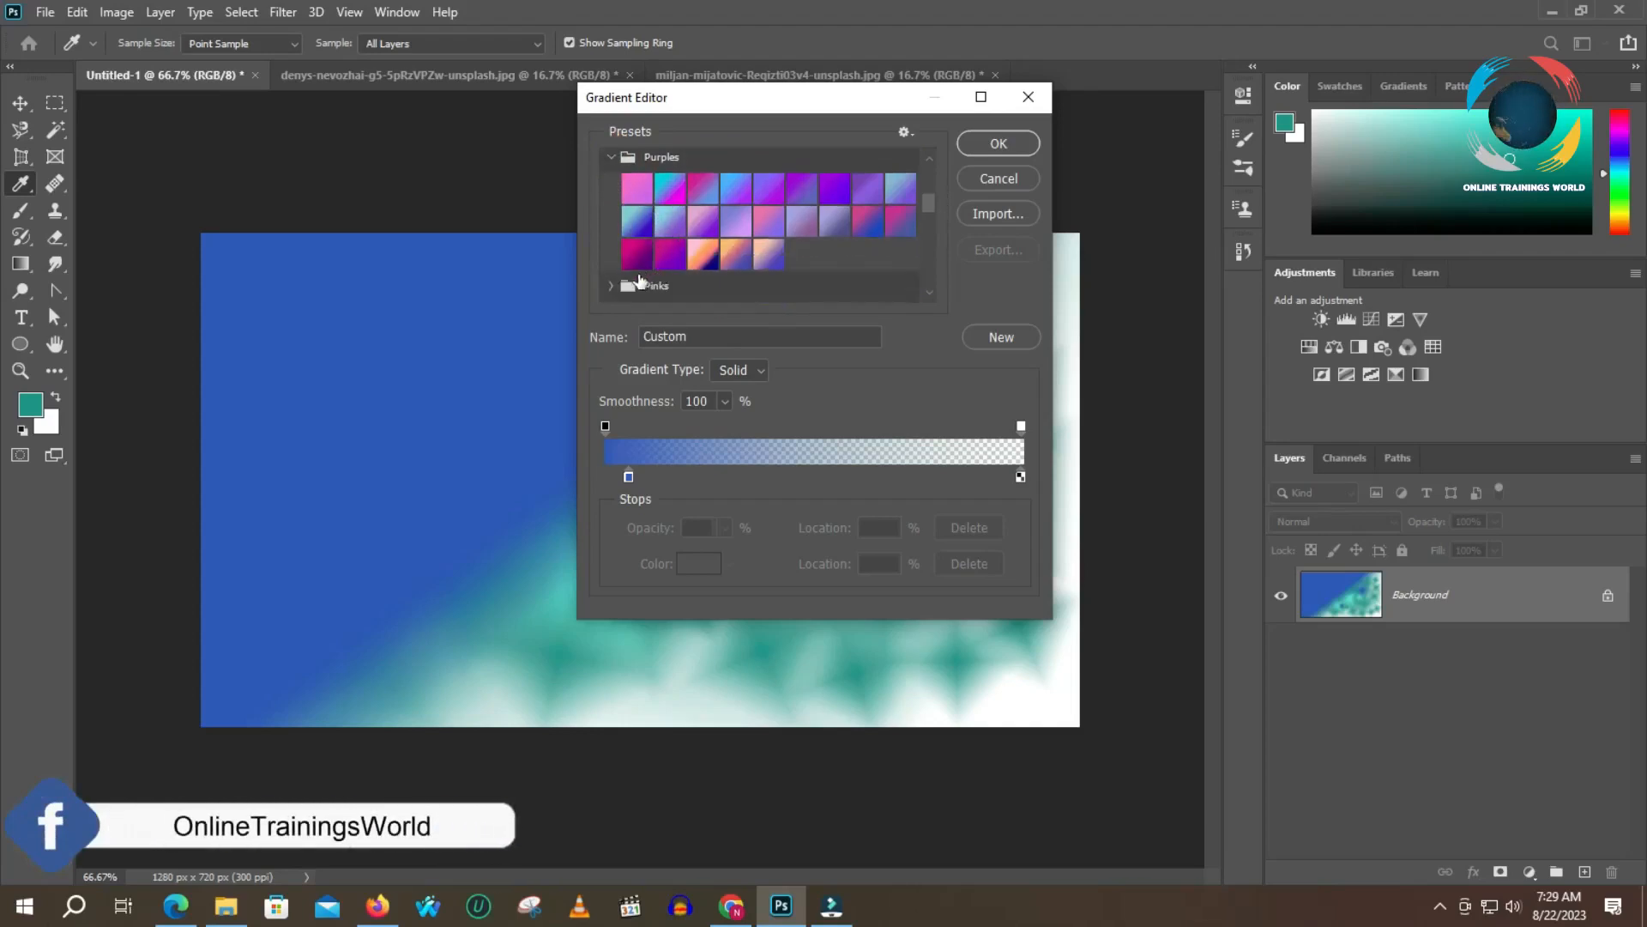
left_click(611, 251)
scroll(686, 270, "down", 2)
scroll(694, 271, "down", 2)
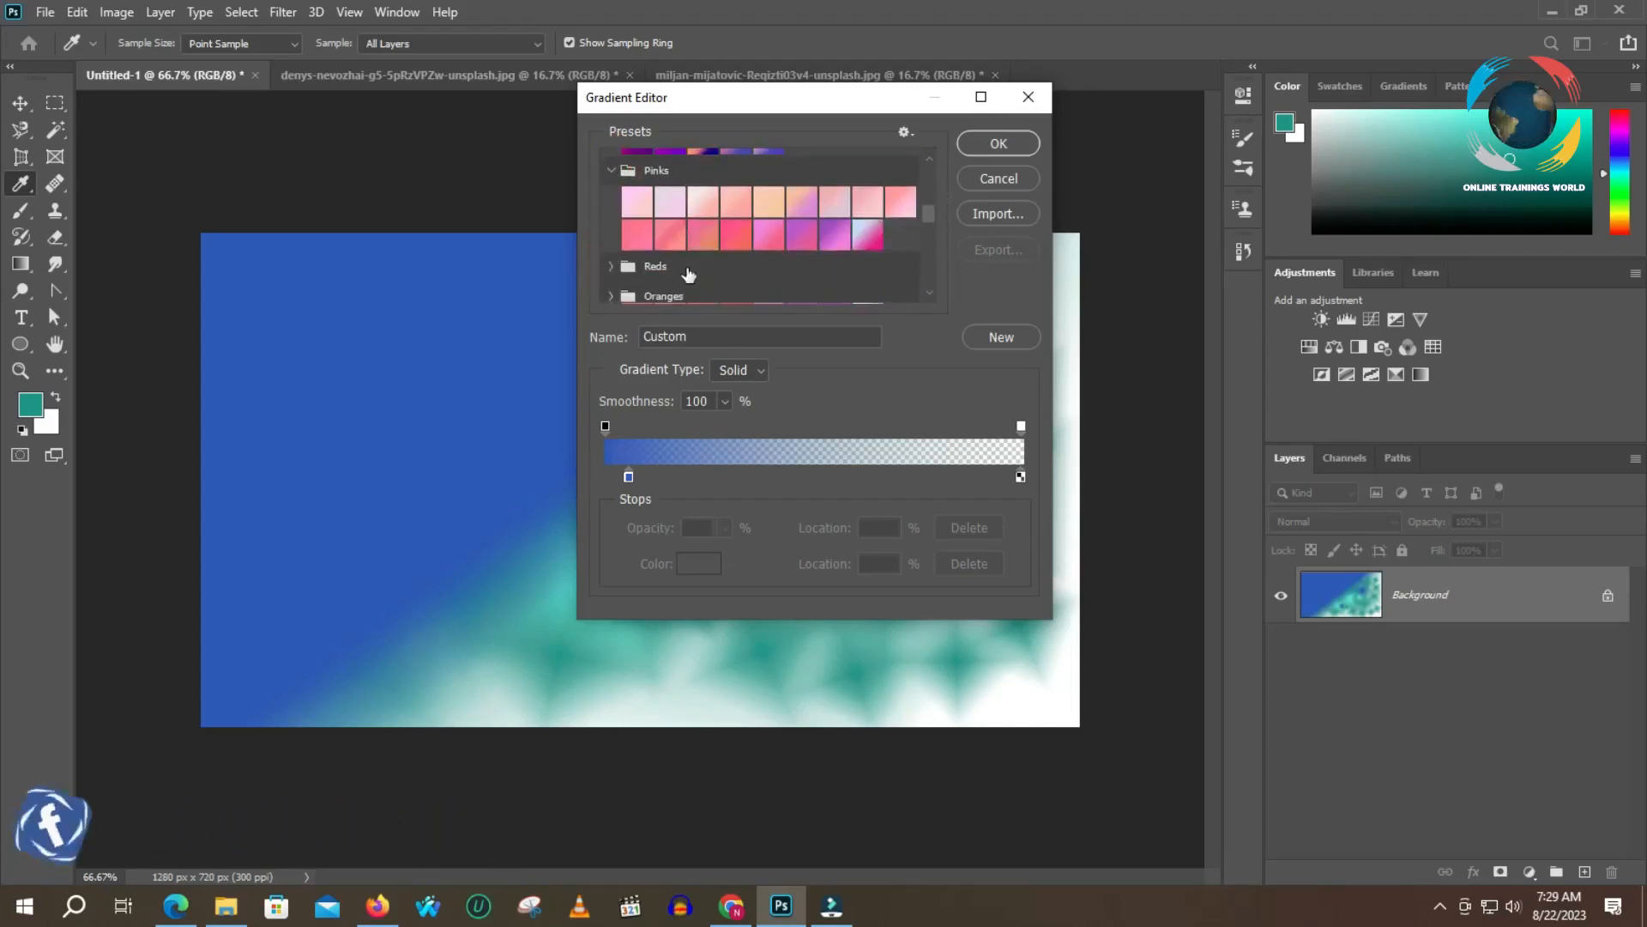
left_click(611, 265)
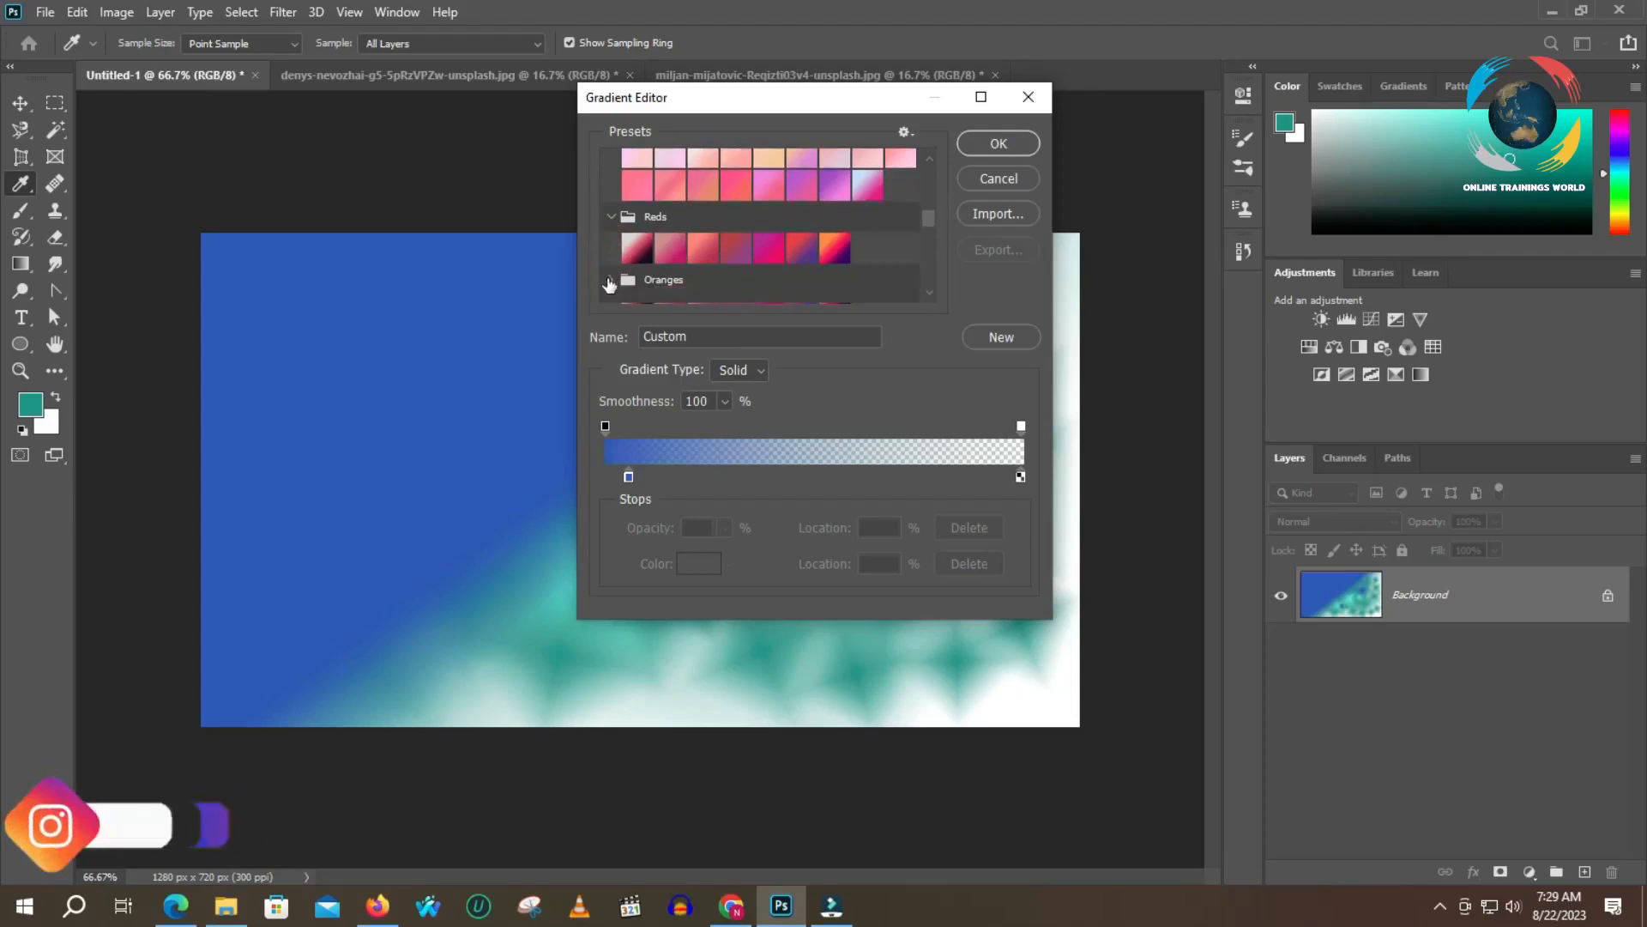
left_click(616, 280)
scroll(665, 276, "down", 2)
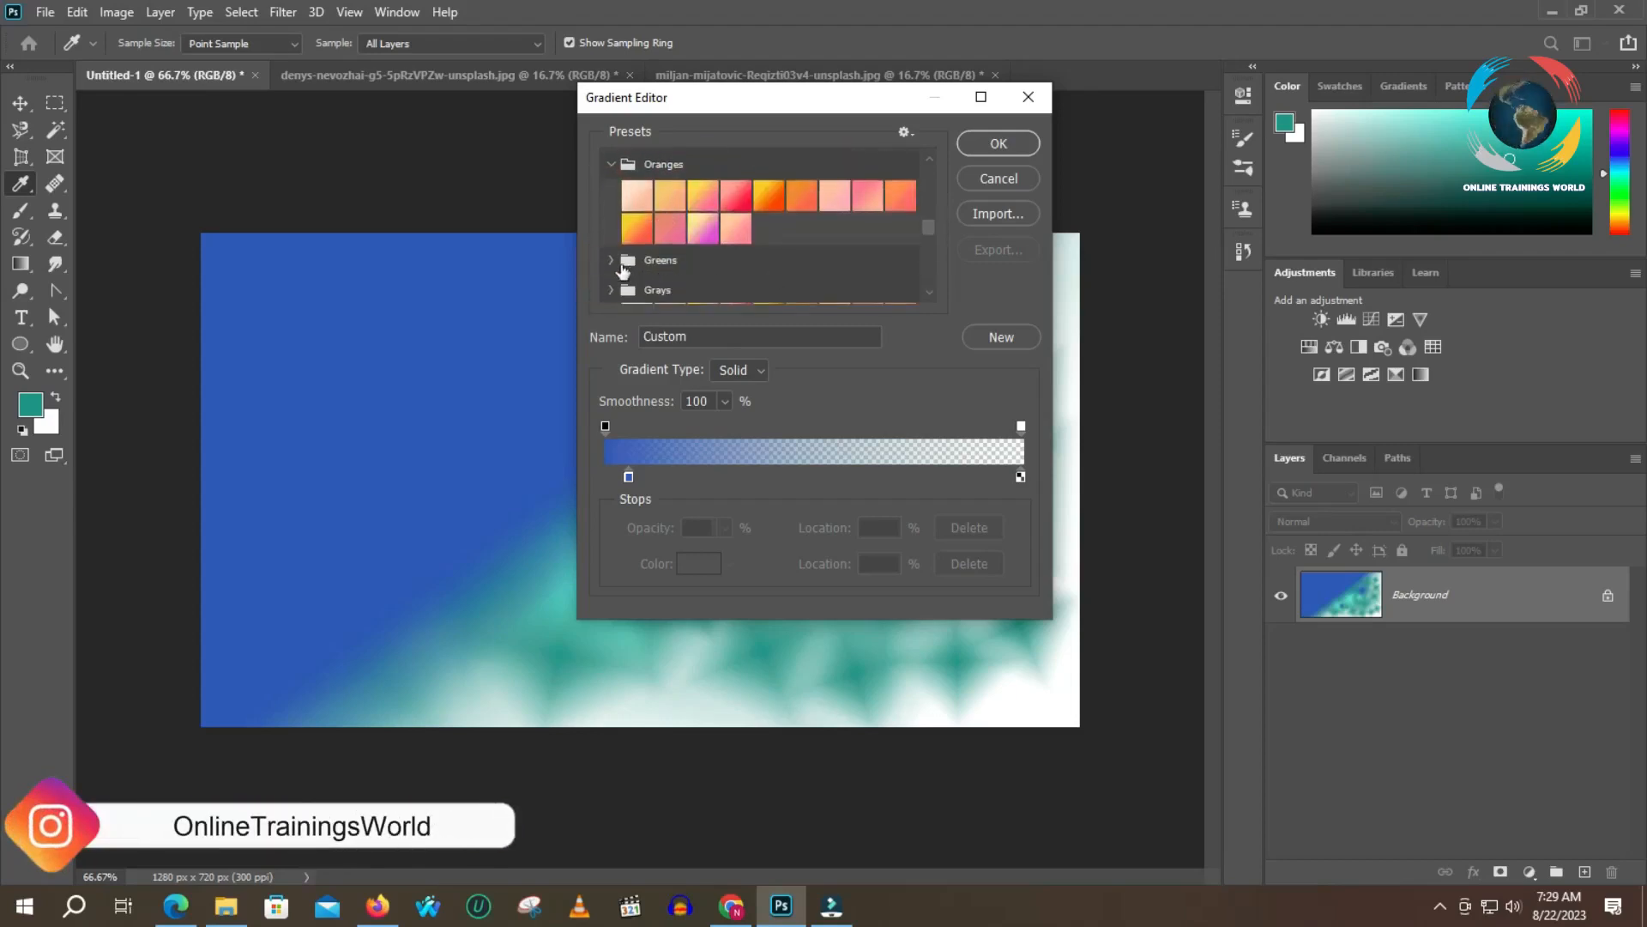
left_click(619, 264)
scroll(686, 275, "down", 4)
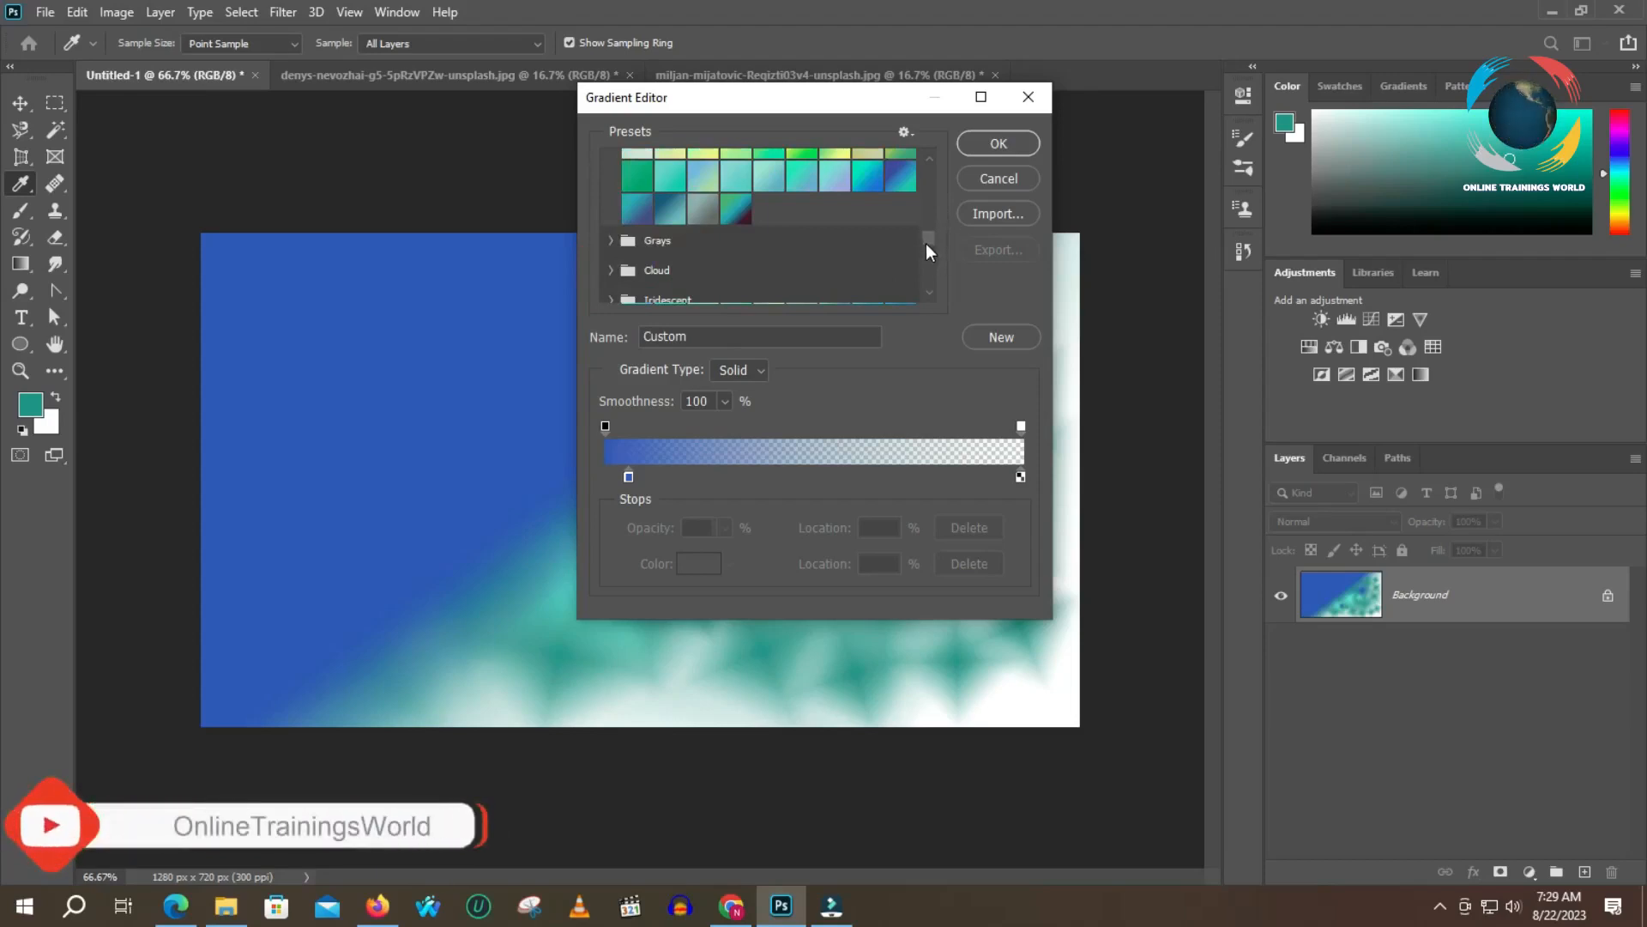
- Examine the gradient presets in the Neutrals, Pastels, Iridescent, Cloud and Grays groups
left_click_drag(929, 252, 929, 300)
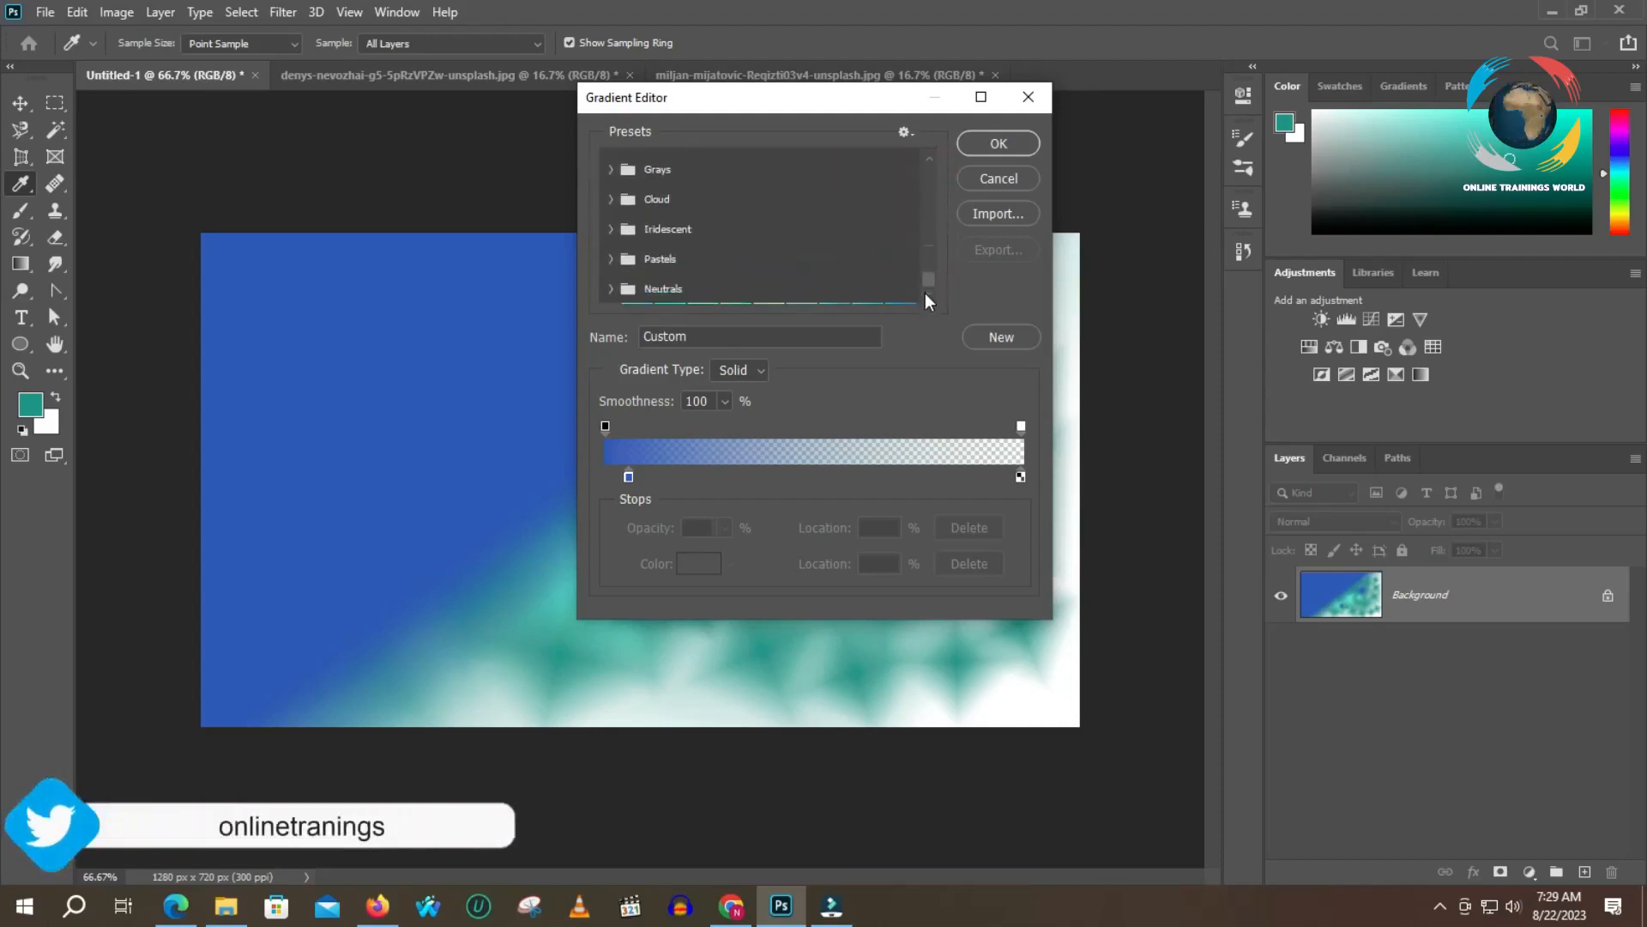
left_click(611, 290)
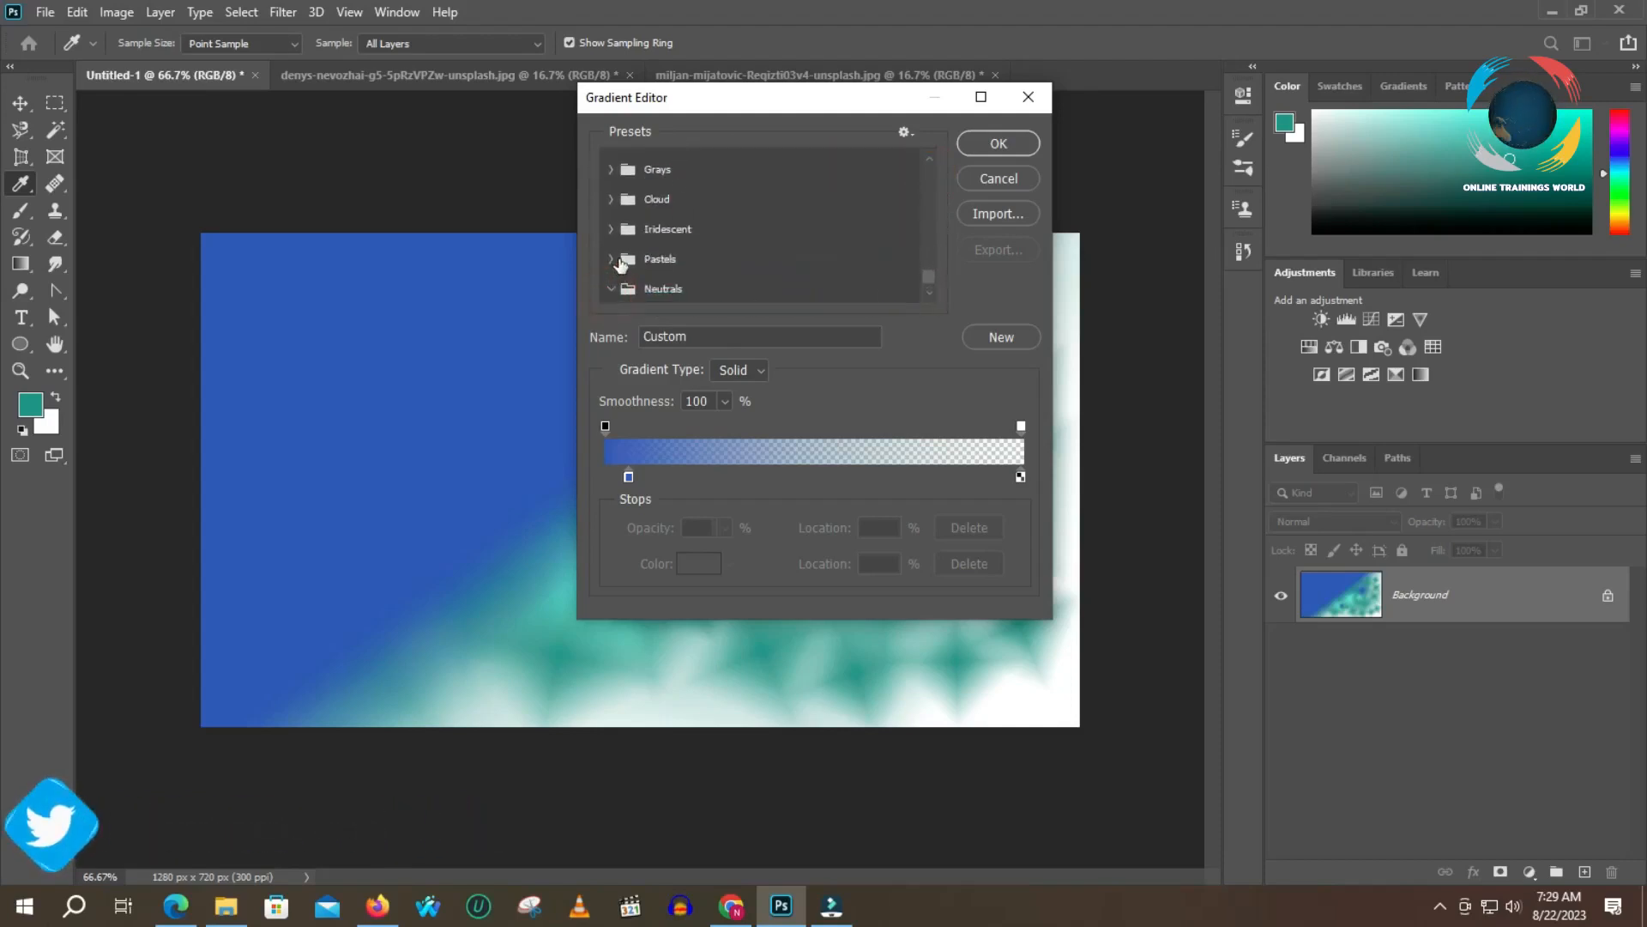
scroll(772, 257, "down", 1)
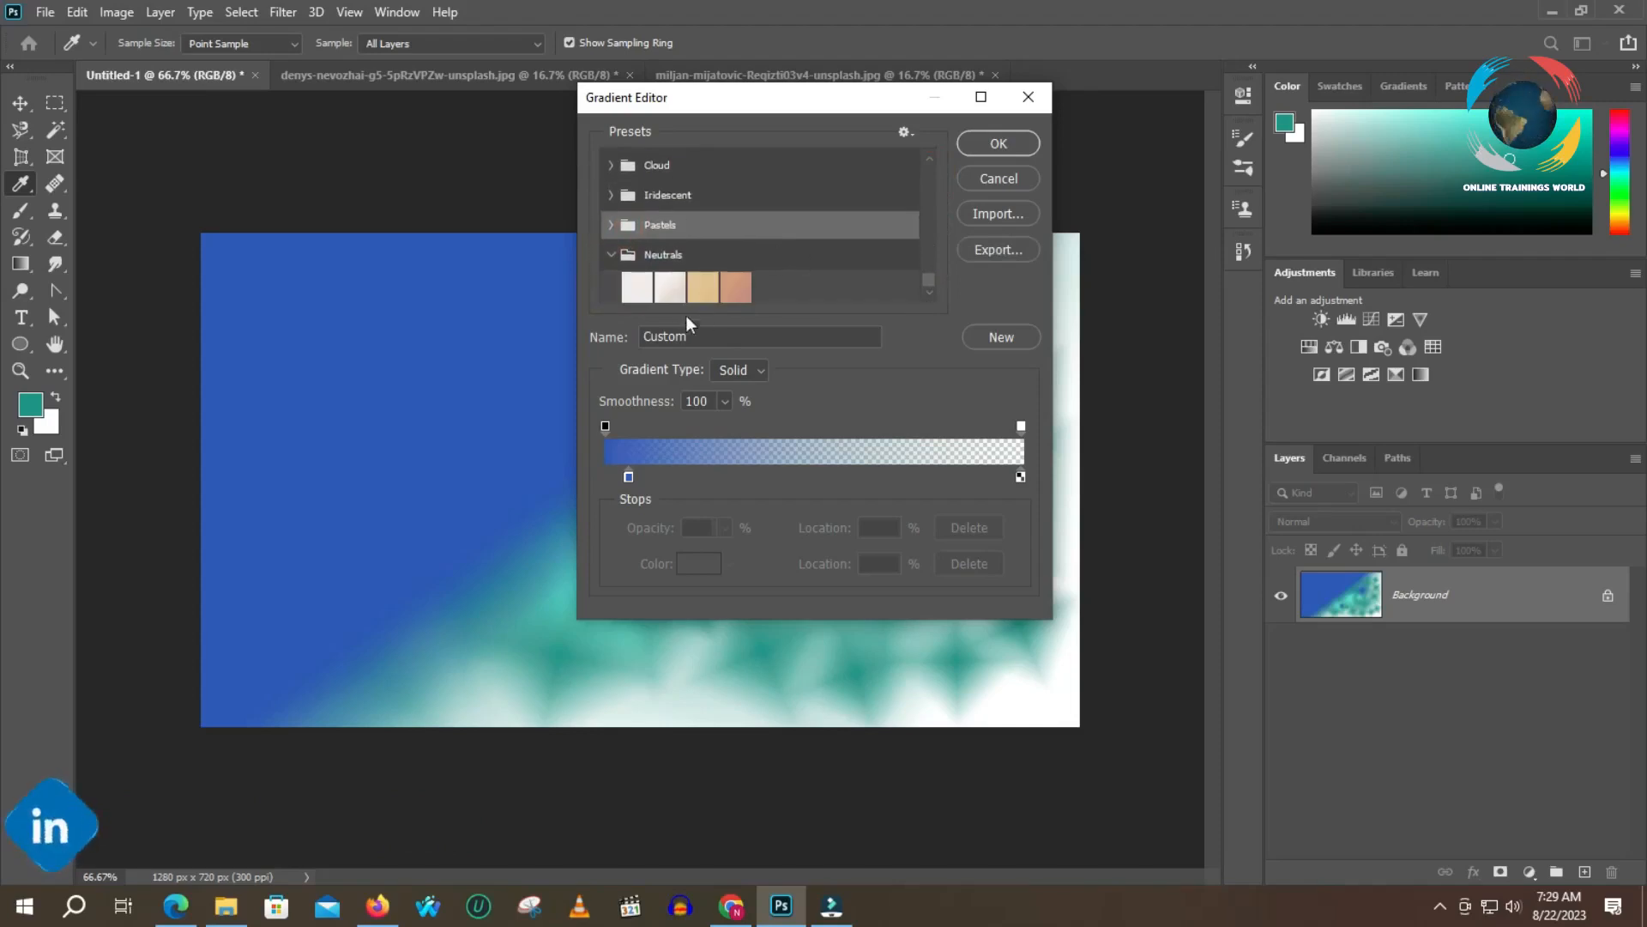
left_click(612, 226)
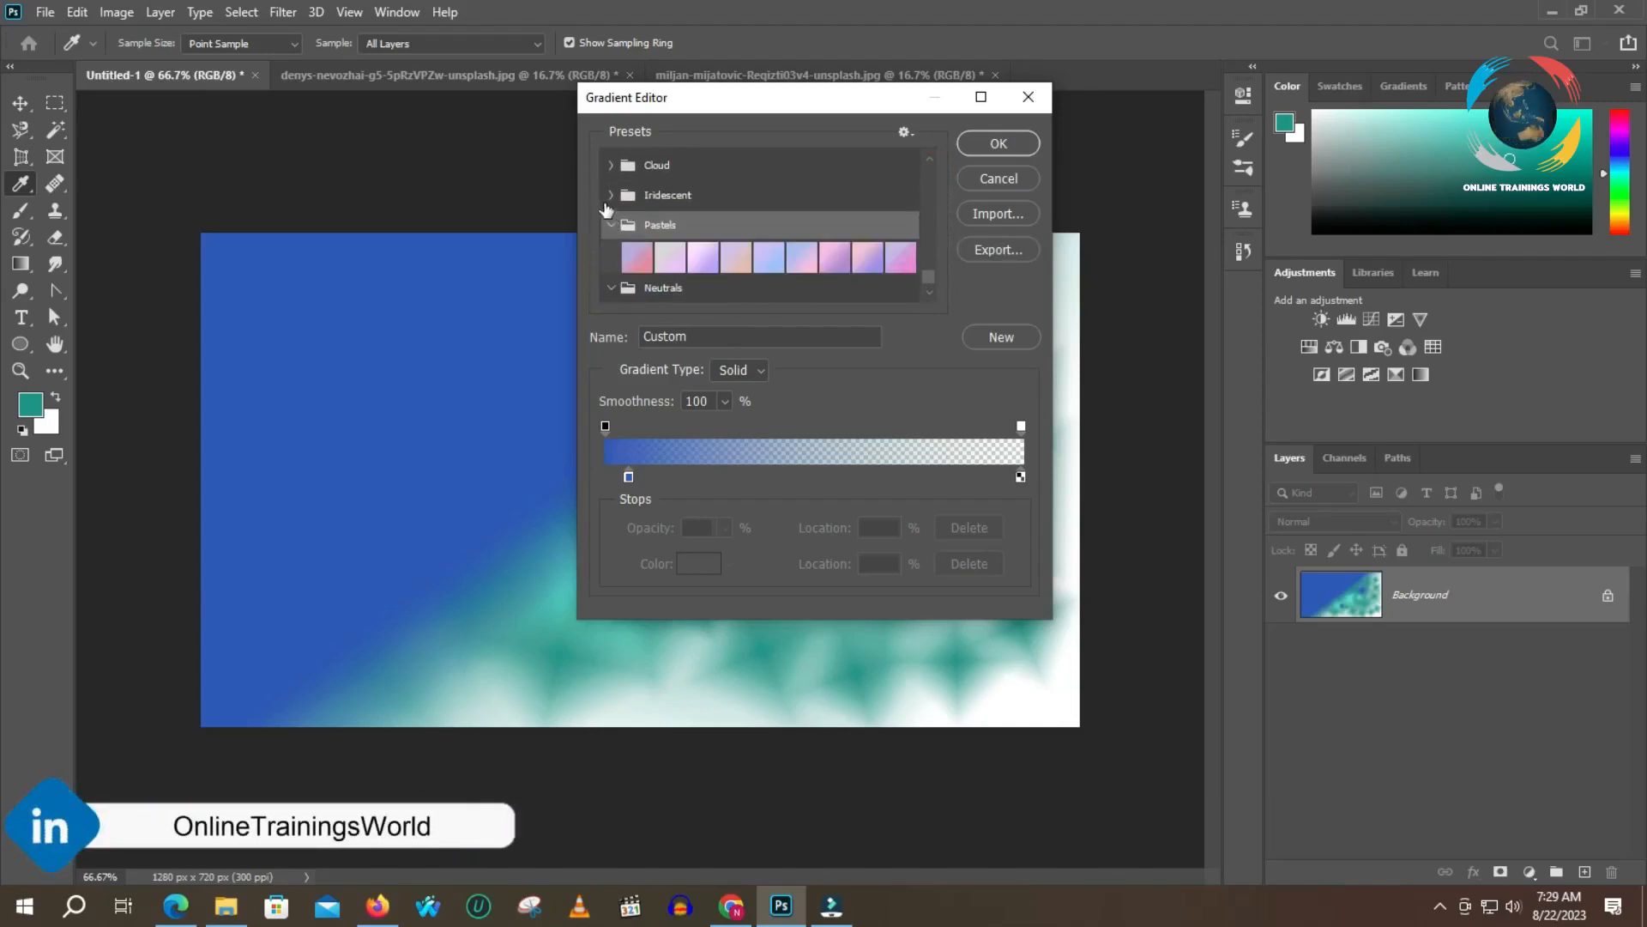
left_click(611, 195)
left_click(612, 164)
scroll(629, 201, "up", 1)
left_click(609, 171)
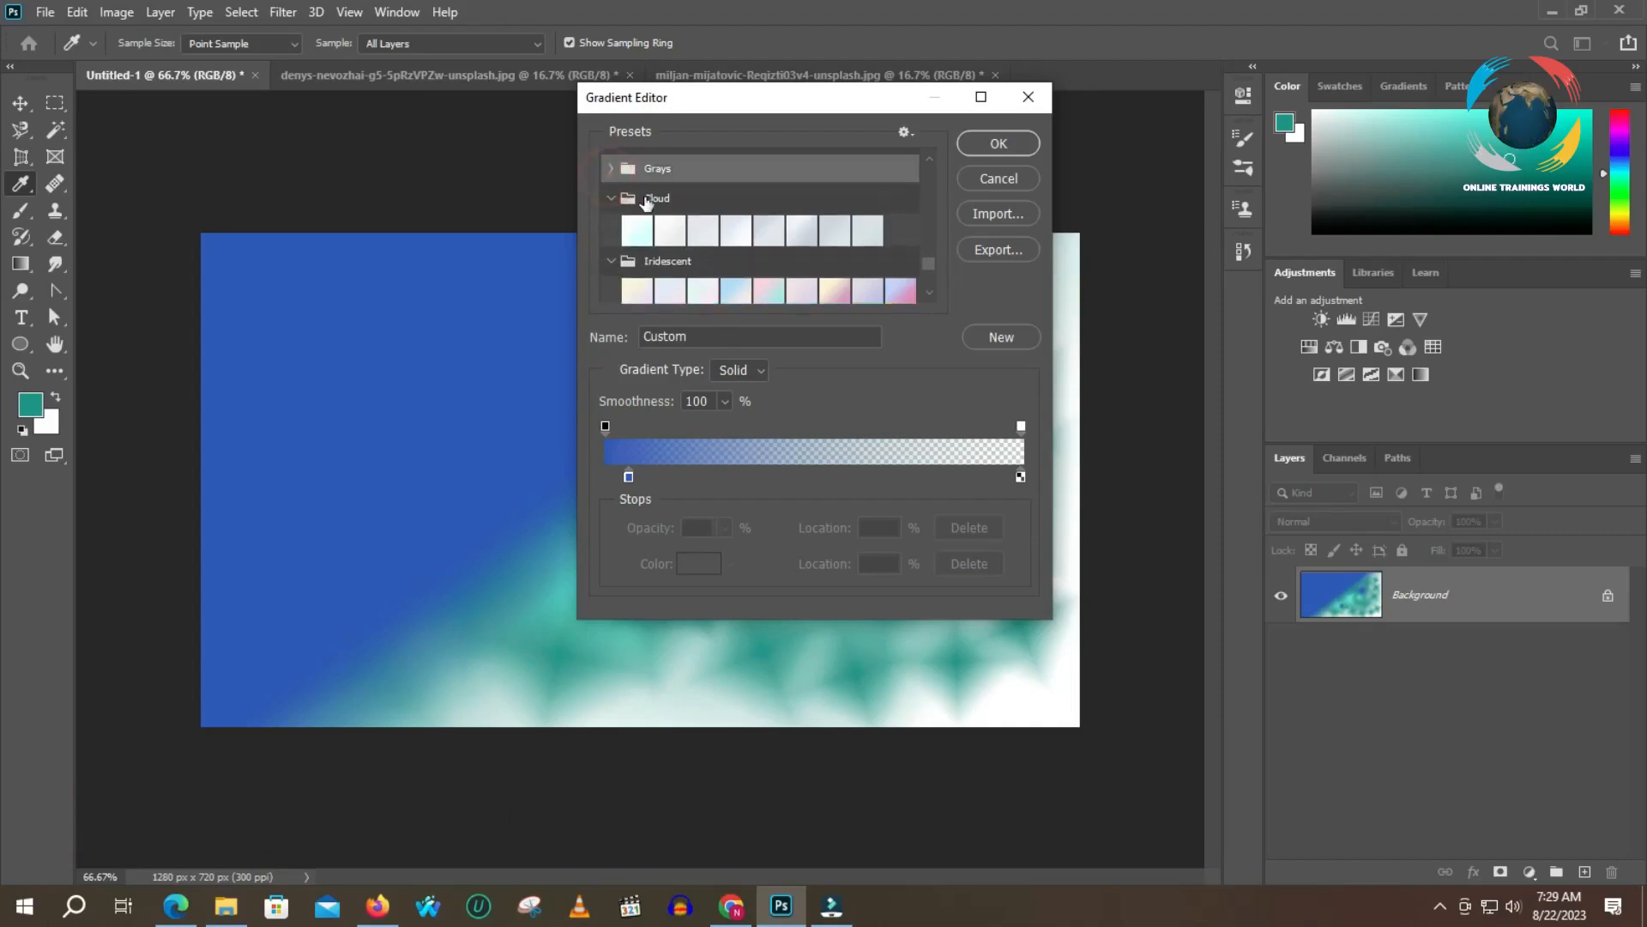
left_click(606, 168)
scroll(624, 228, "up", 1)
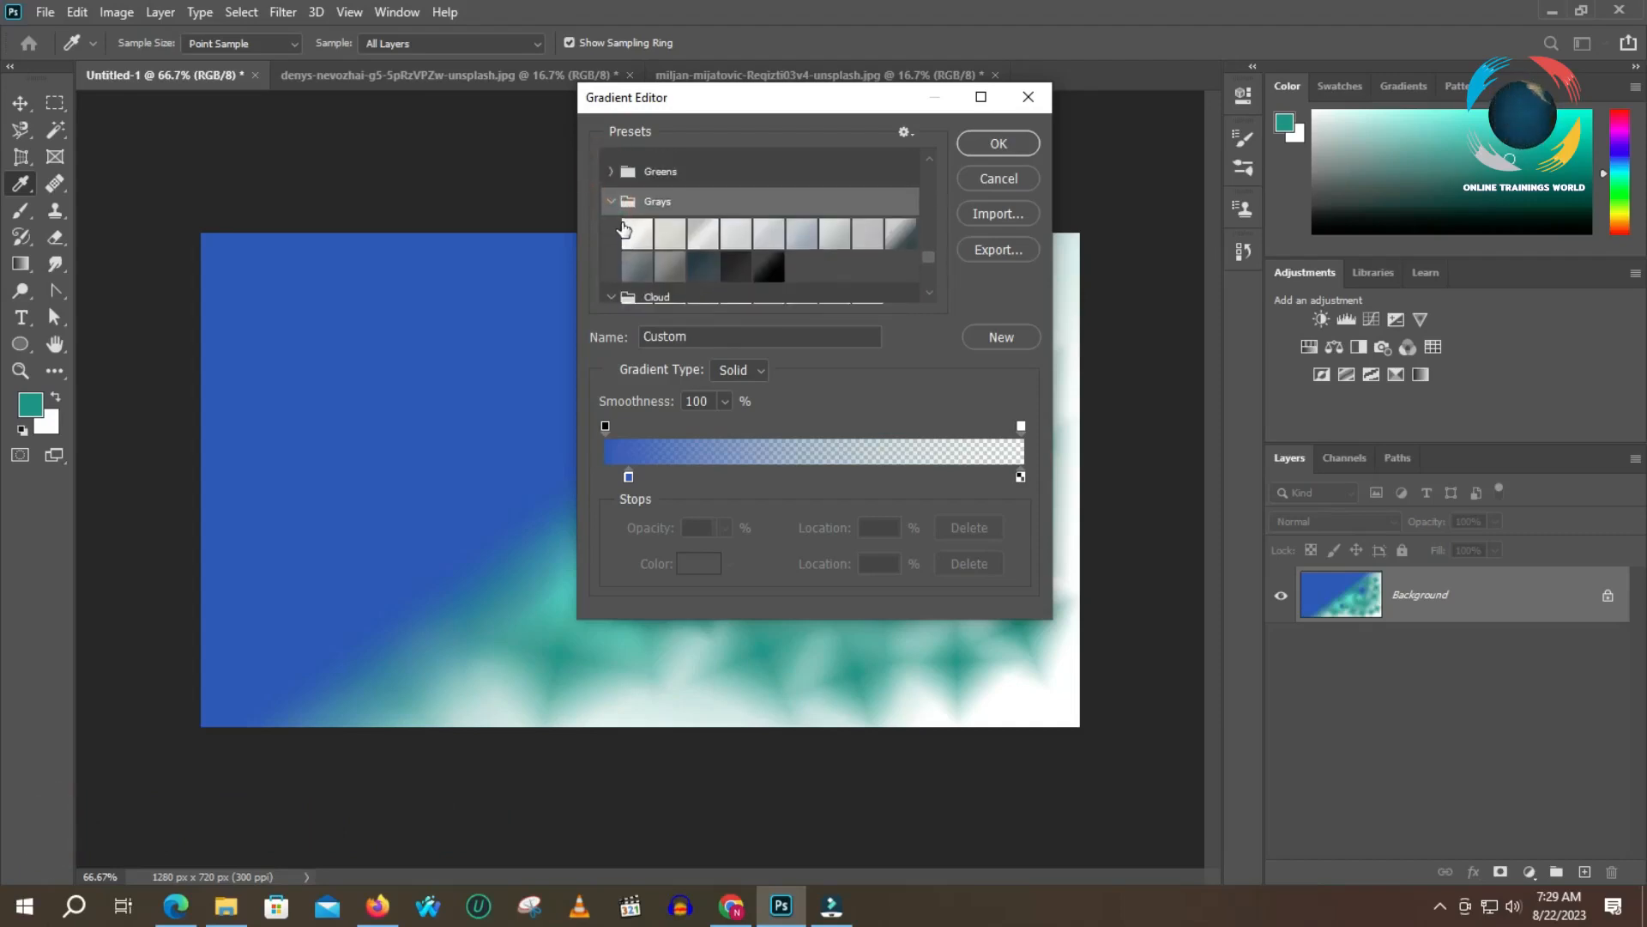
- Look through the Greens, Oranges, Reds, Pinks, Purples, Blues, Basics, Neutrals and Pastels presets in the repeated preset list
left_click(609, 174)
scroll(670, 247, "up", 2)
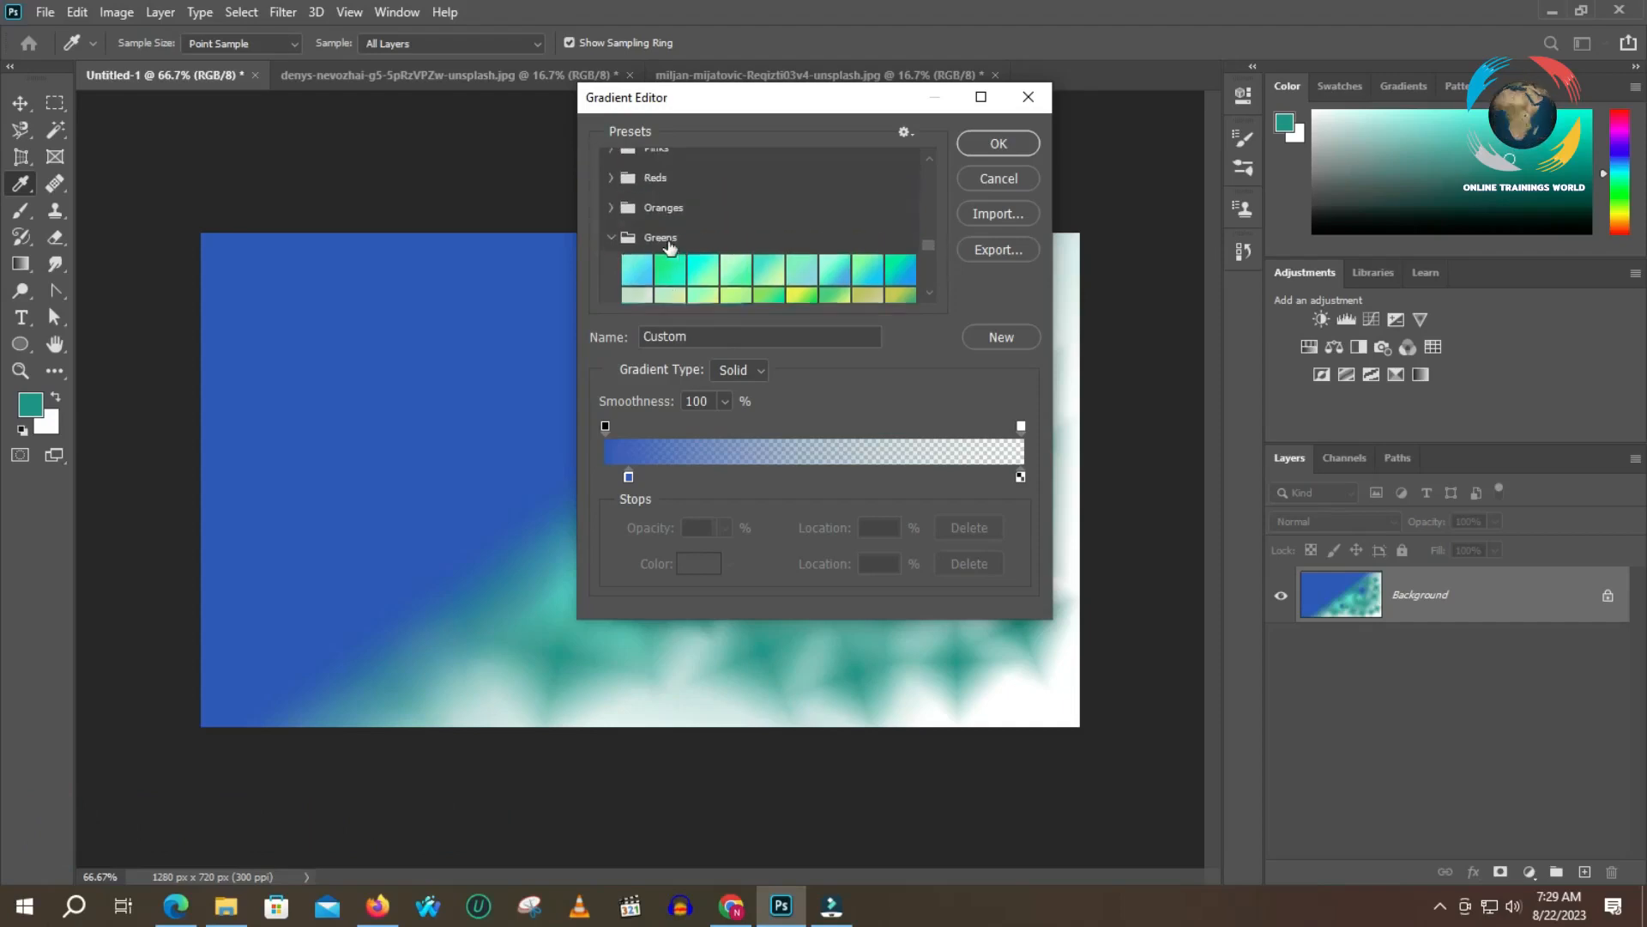
left_click(610, 209)
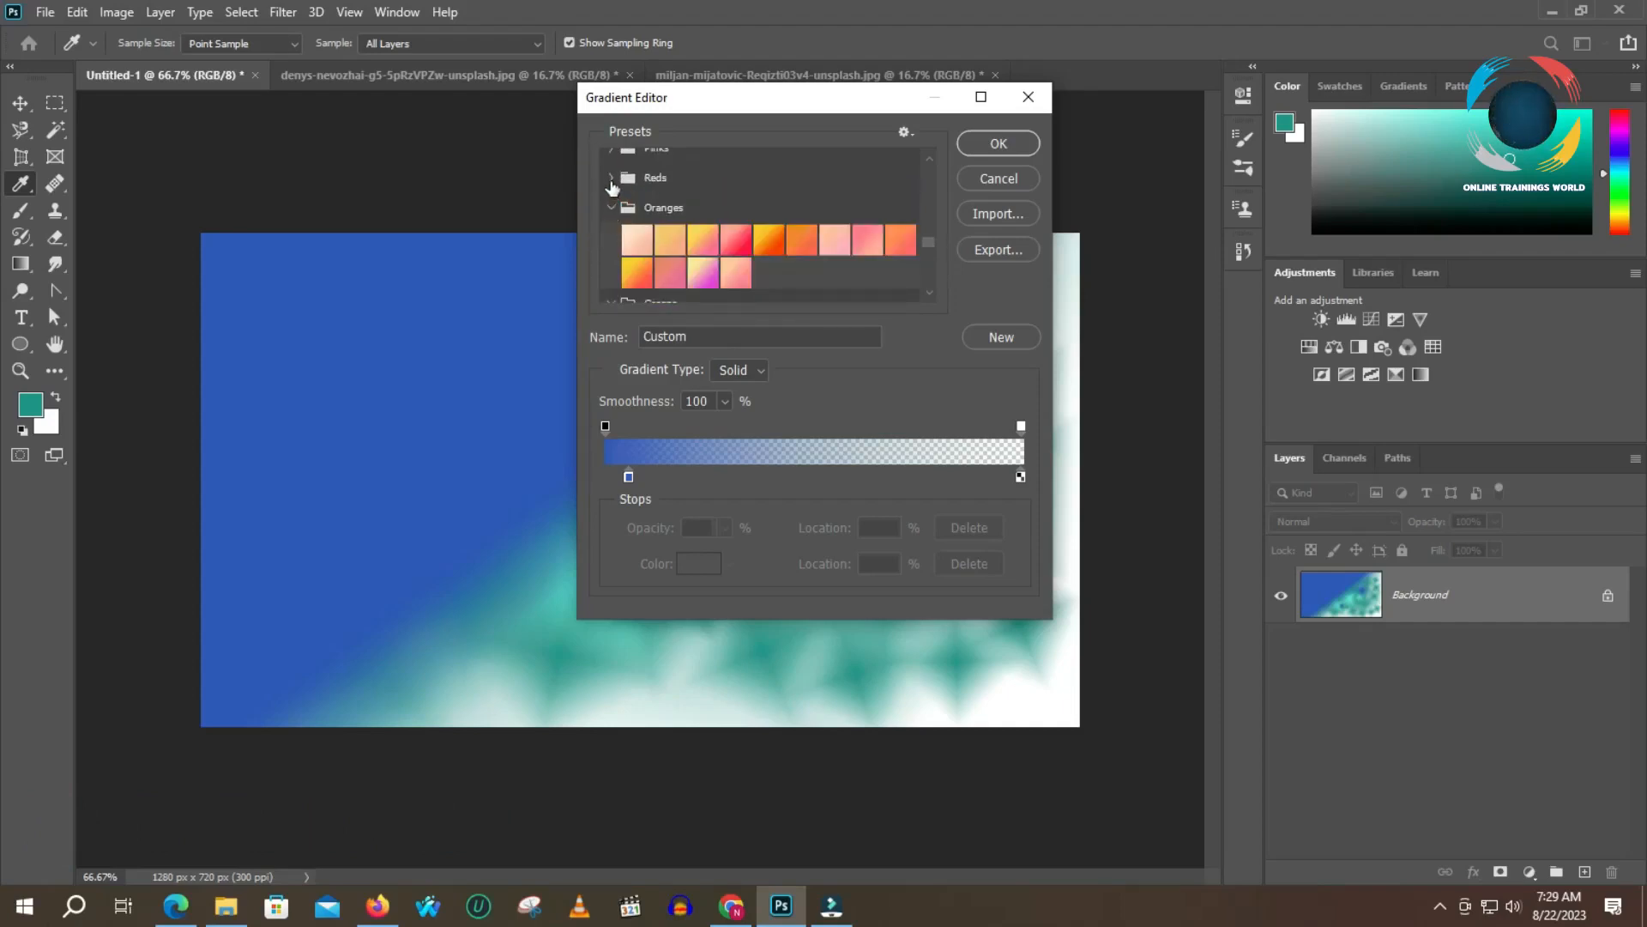
left_click(609, 177)
scroll(650, 222, "up", 1)
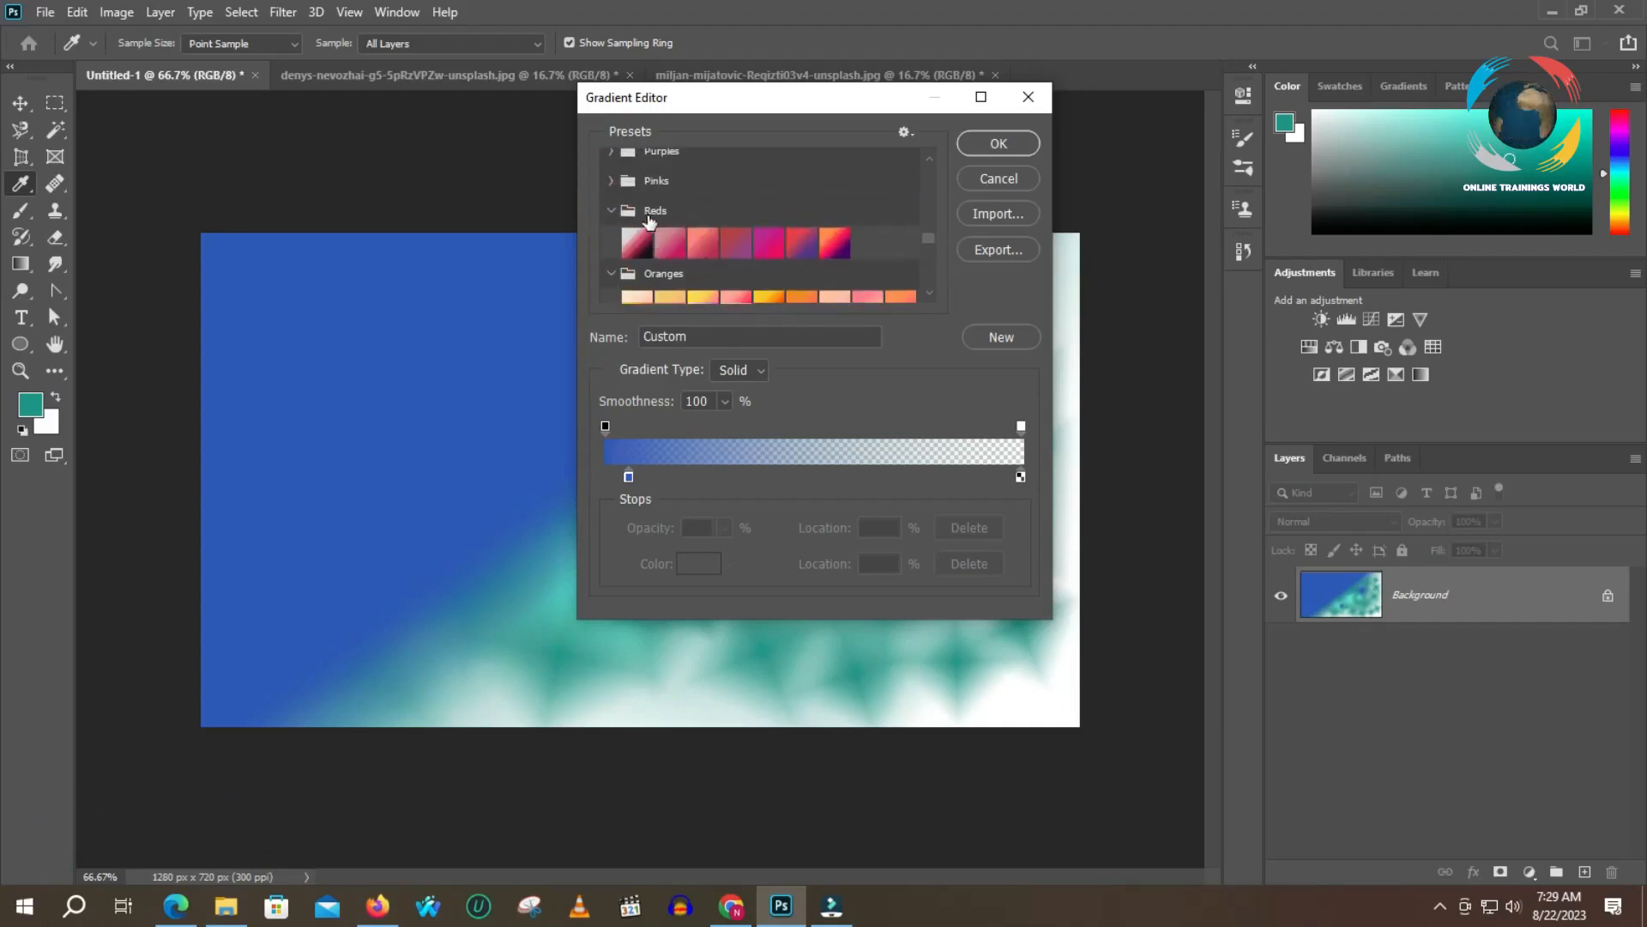
left_click(611, 181)
scroll(632, 230, "up", 1)
left_click(609, 168)
scroll(611, 184, "up", 2)
left_click(610, 188)
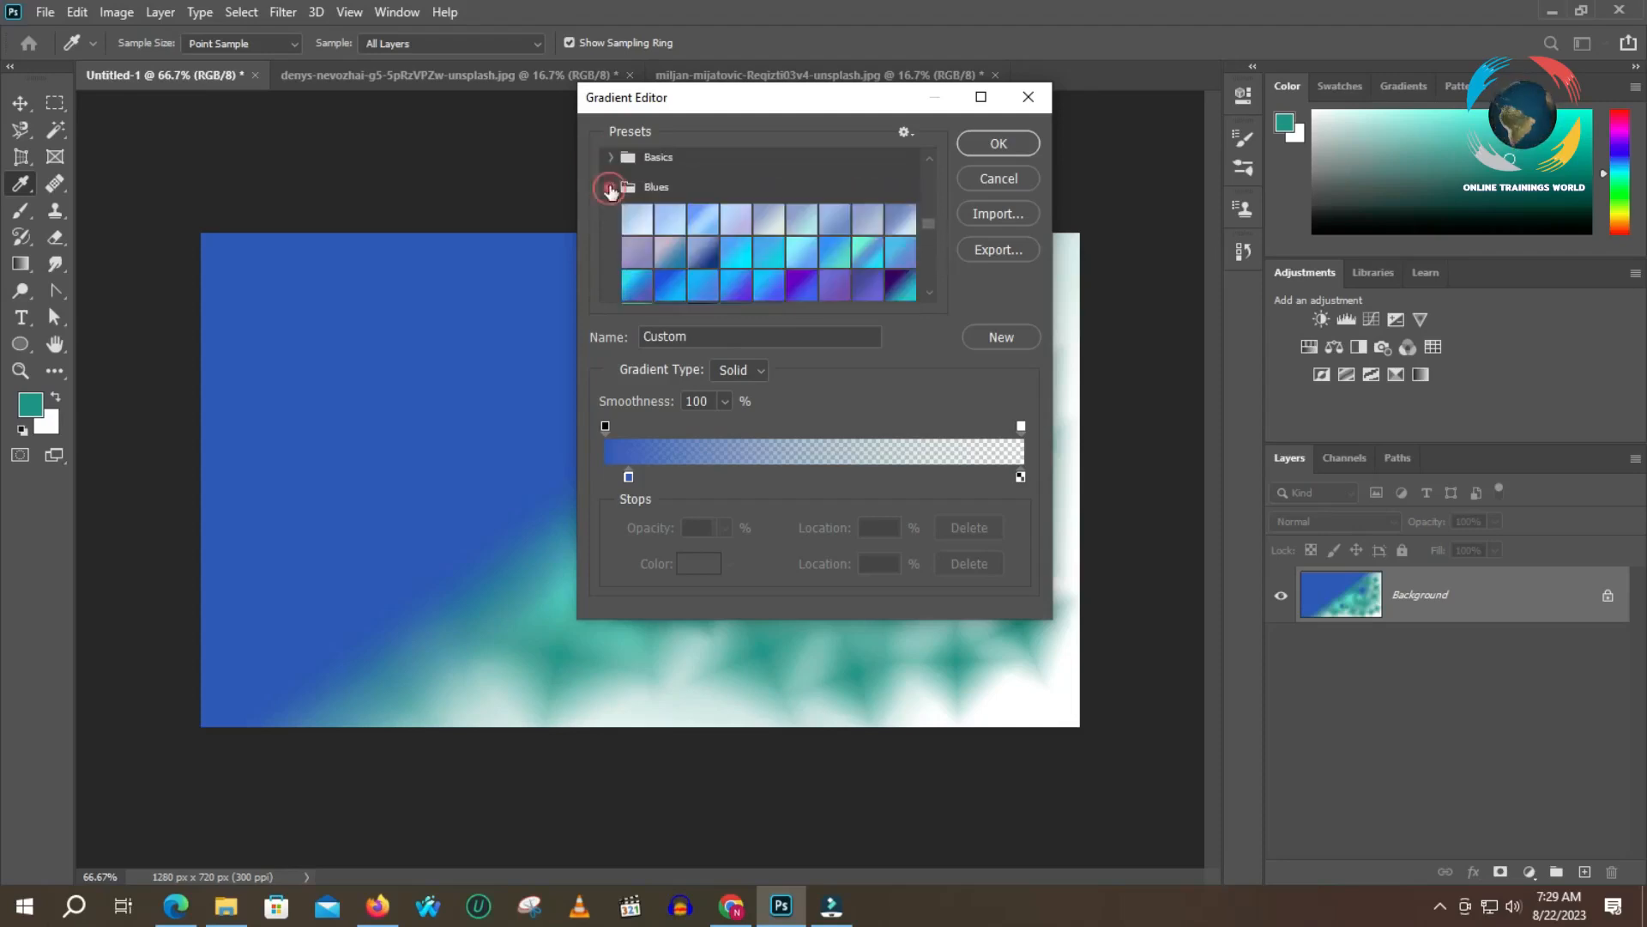
left_click(607, 158)
scroll(640, 196, "up", 1)
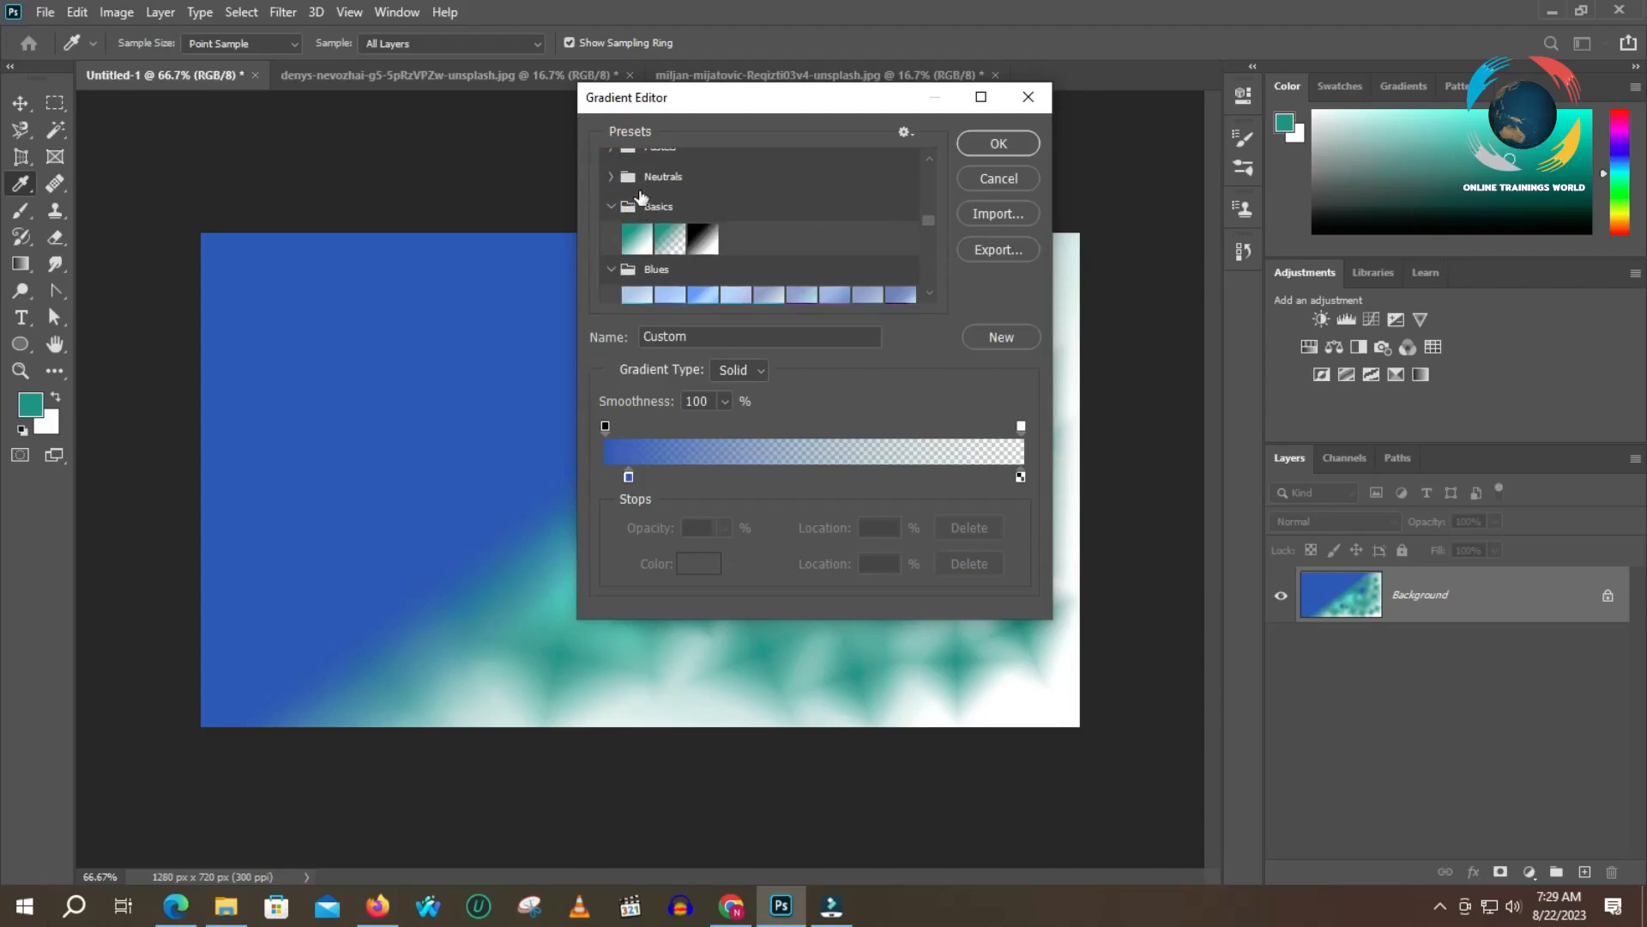
left_click(610, 178)
scroll(610, 206, "up", 1)
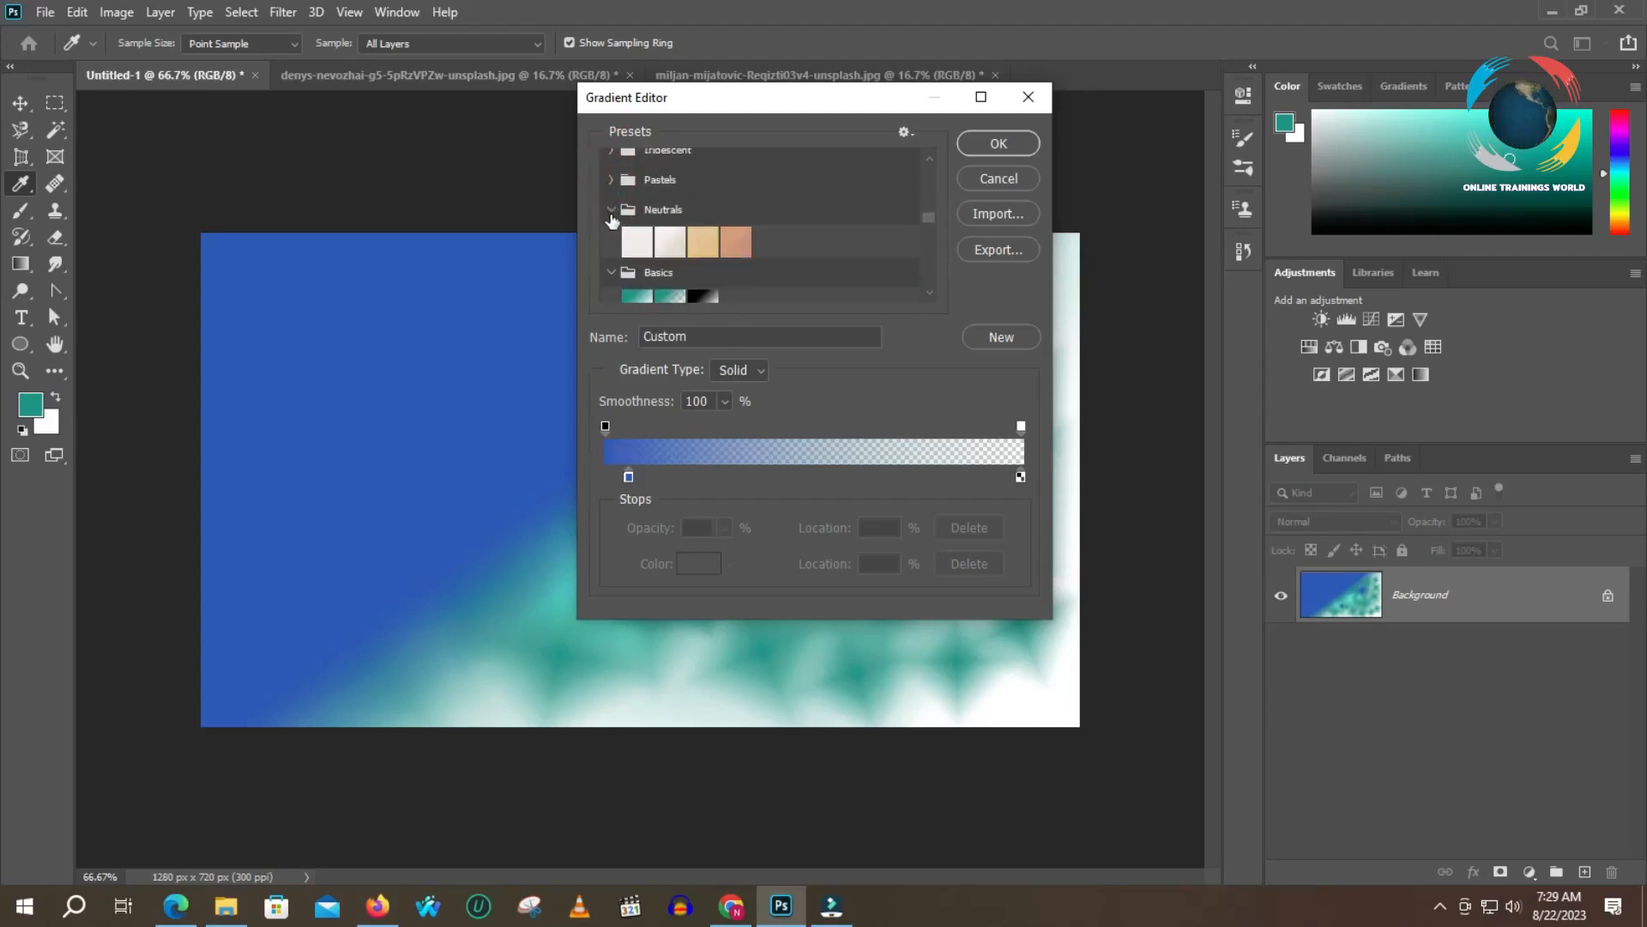
left_click(611, 210)
left_click(610, 211)
left_click(610, 179)
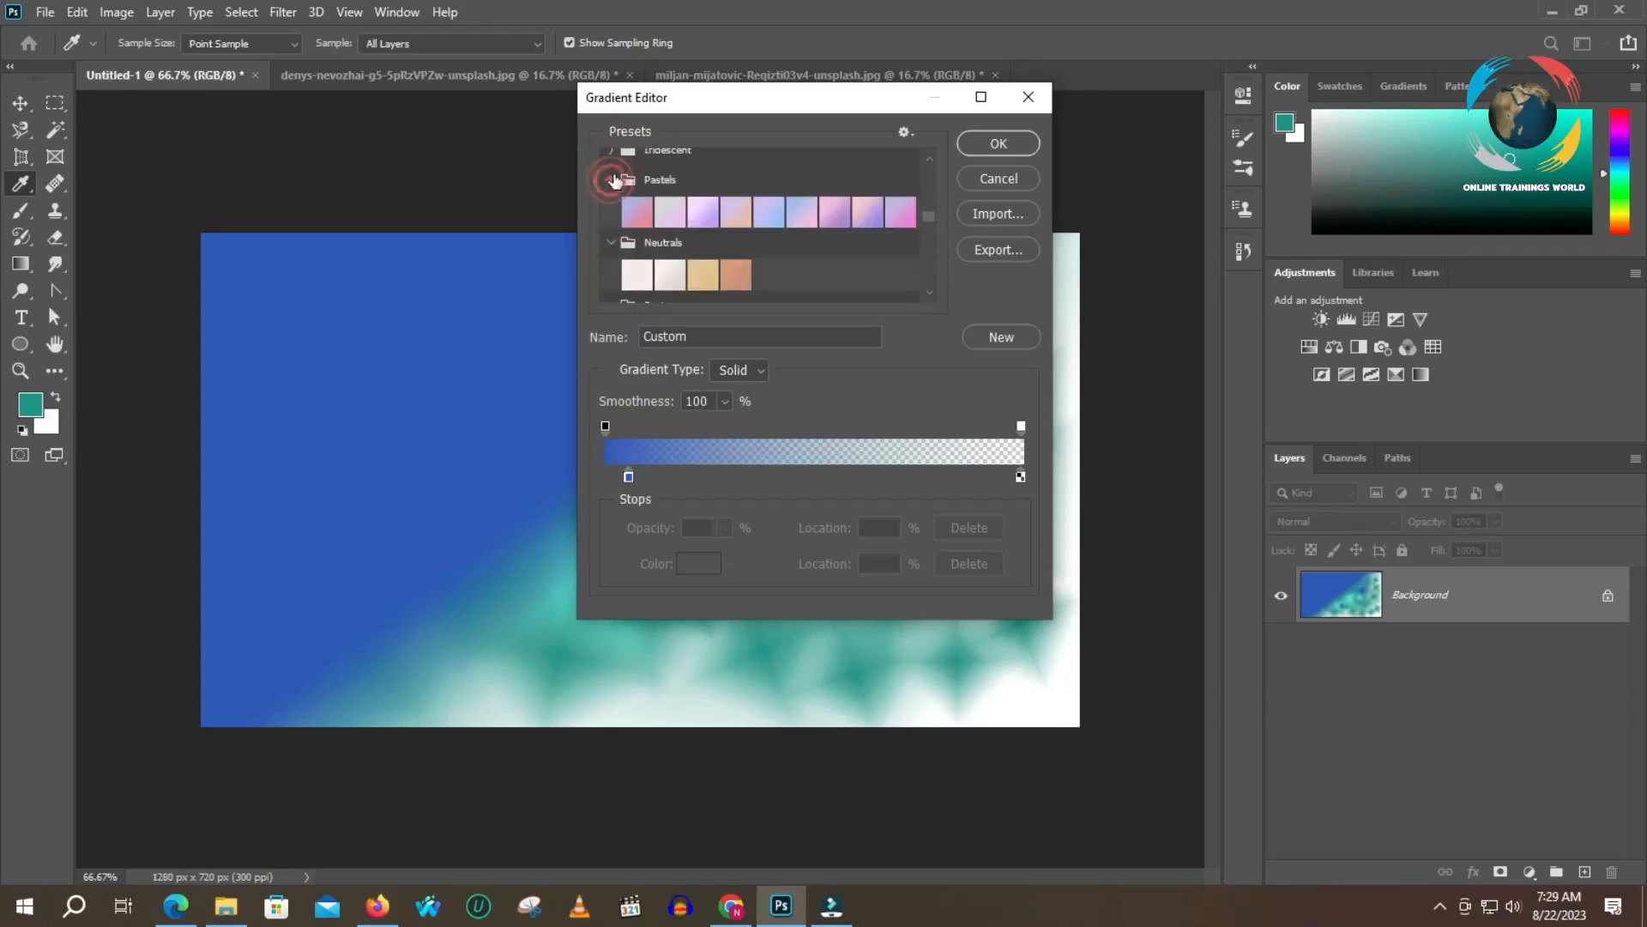
- Choose the Iridescent_12 purple-to-turquoise preset from the Iridescent group as the active gradient
scroll(652, 227, "up", 1)
left_click(612, 199)
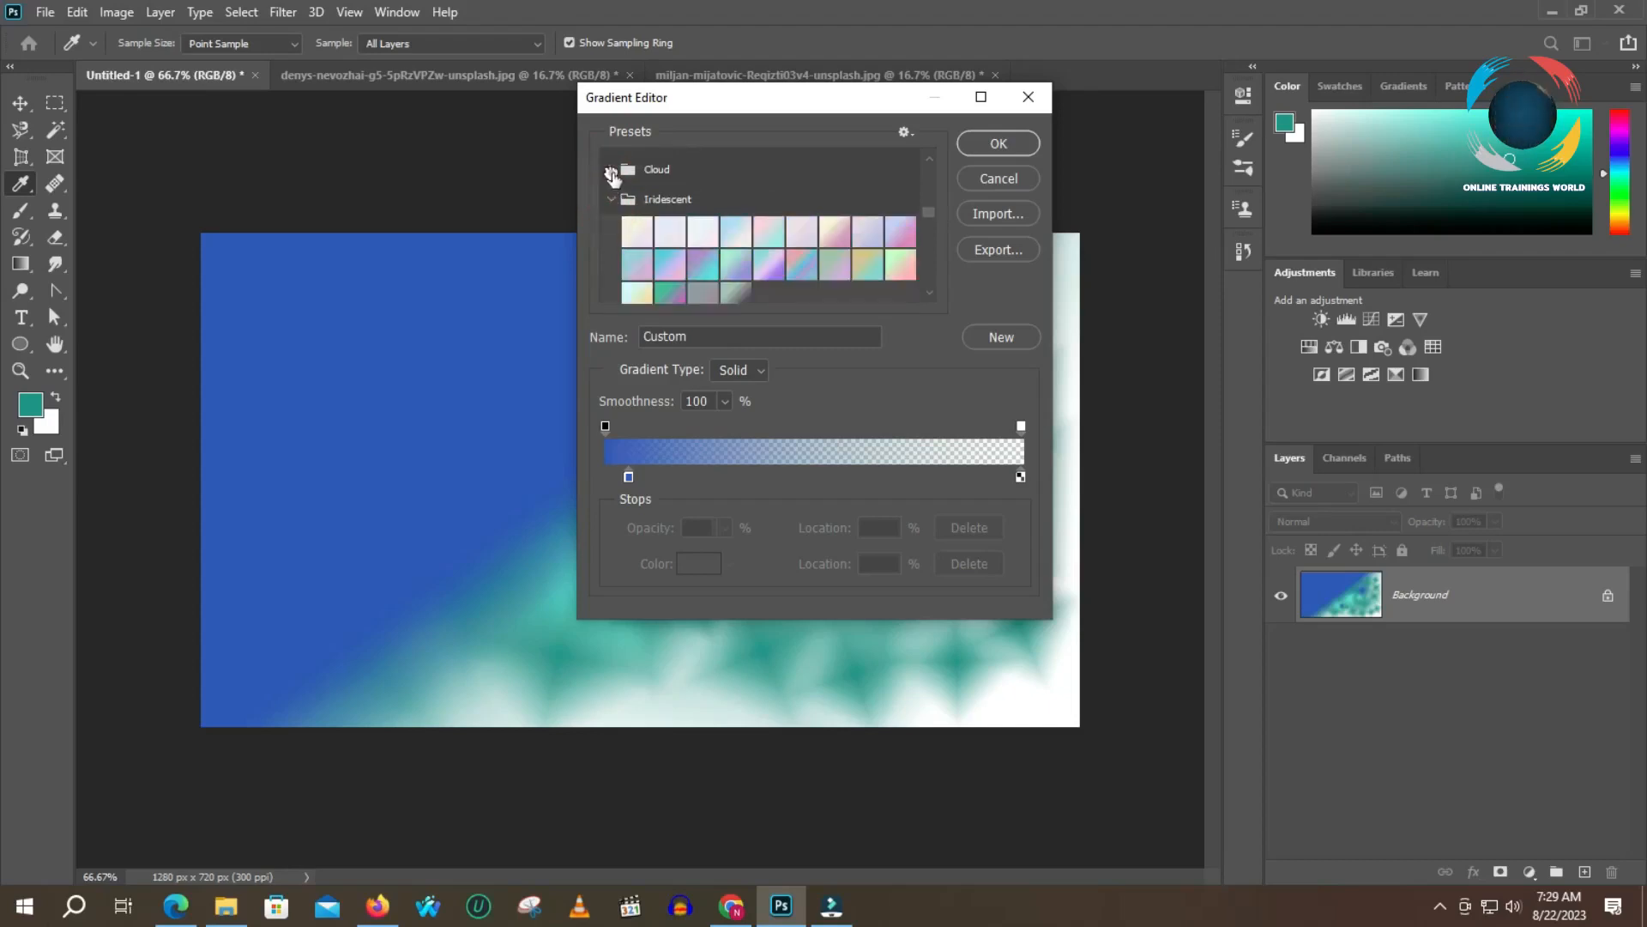
scroll(678, 244, "up", 6)
scroll(687, 255, "up", 8)
scroll(731, 234, "up", 1)
scroll(720, 236, "down", 6)
scroll(712, 237, "down", 6)
scroll(719, 239, "down", 6)
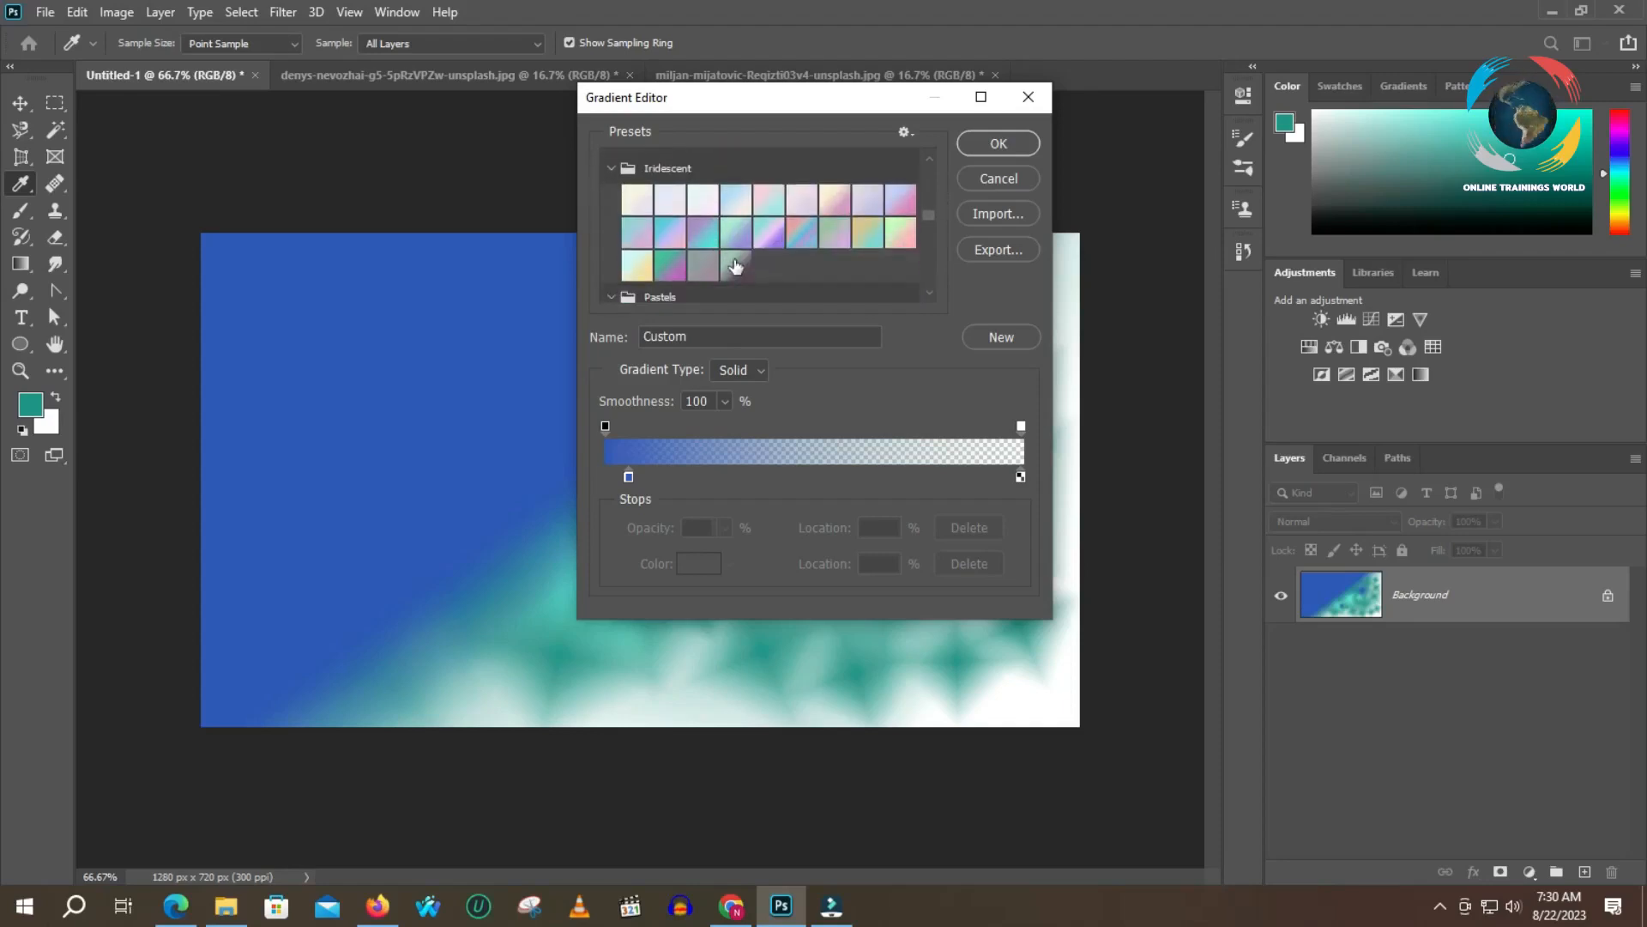
left_click(701, 235)
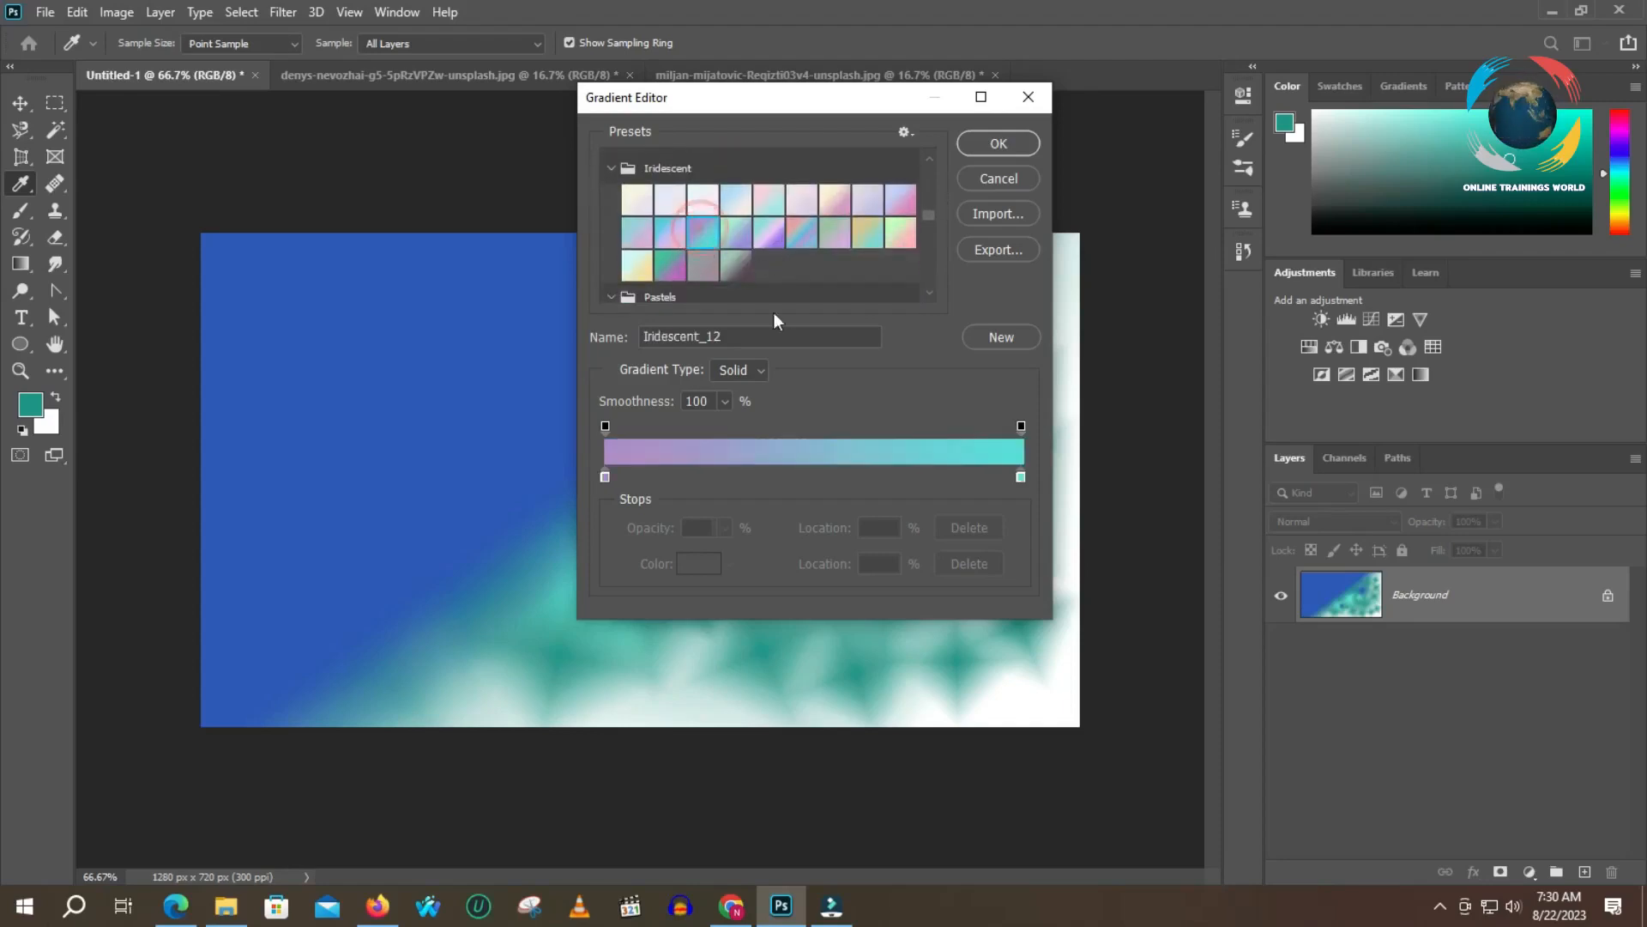
left_click(998, 142)
- Fill the canvas with the Iridescent_12 linear gradient, trying a long diagonal and progressively shorter ones towards the lower right
left_click_drag(179, 210, 1015, 728)
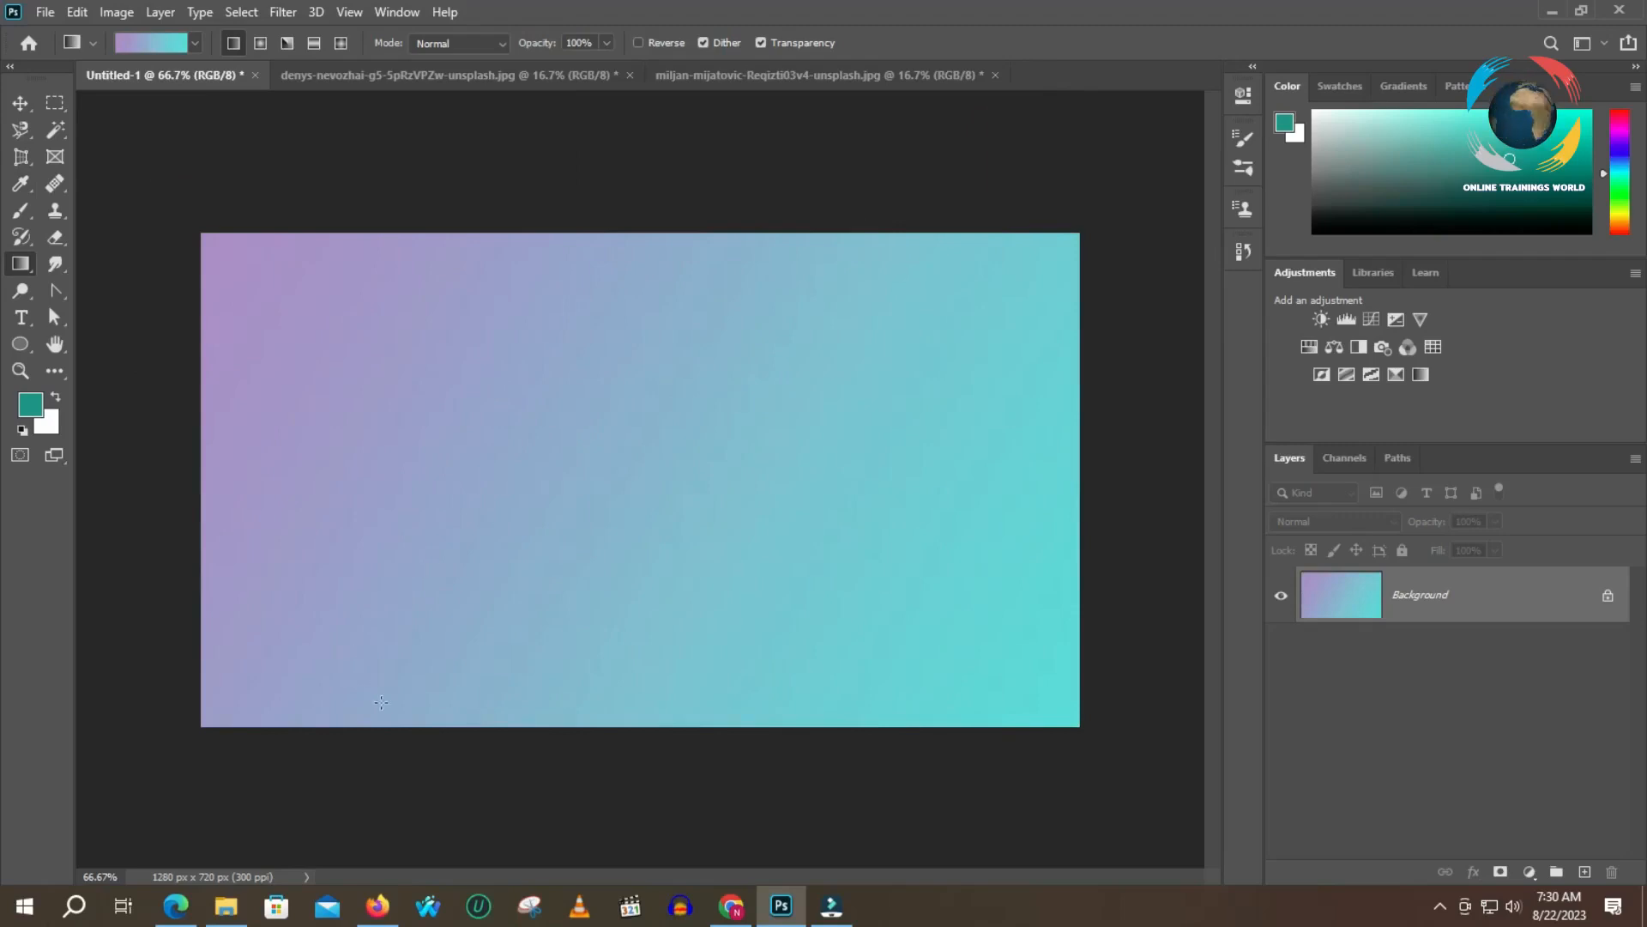
left_click_drag(405, 384, 843, 566)
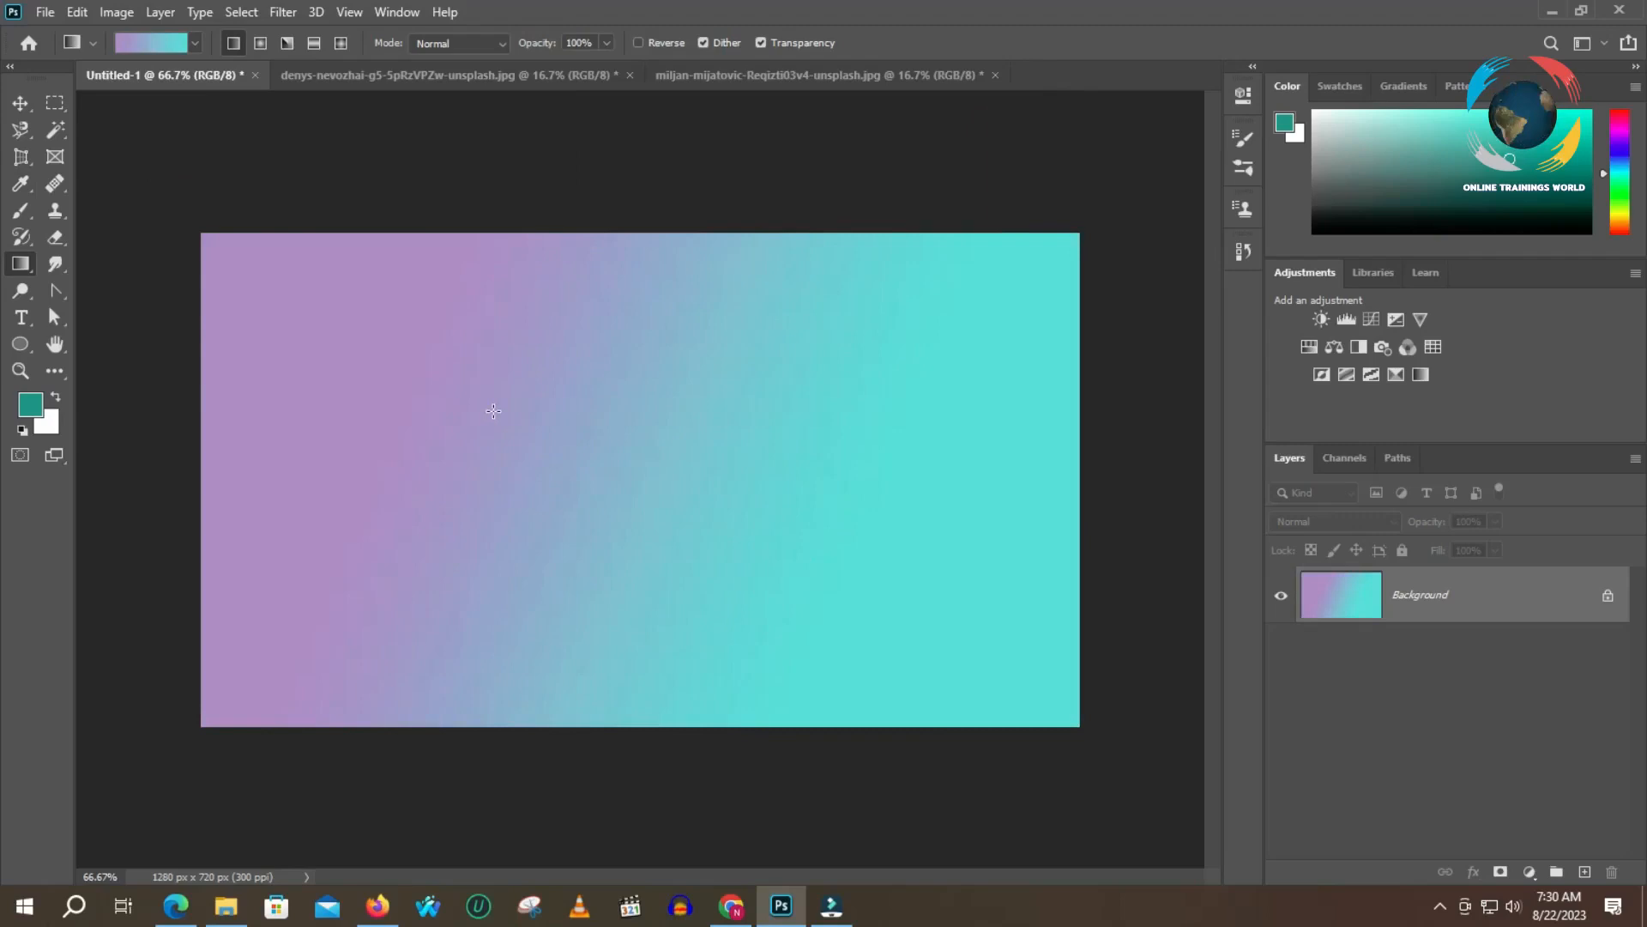
left_click(494, 411)
left_click_drag(658, 496, 816, 530)
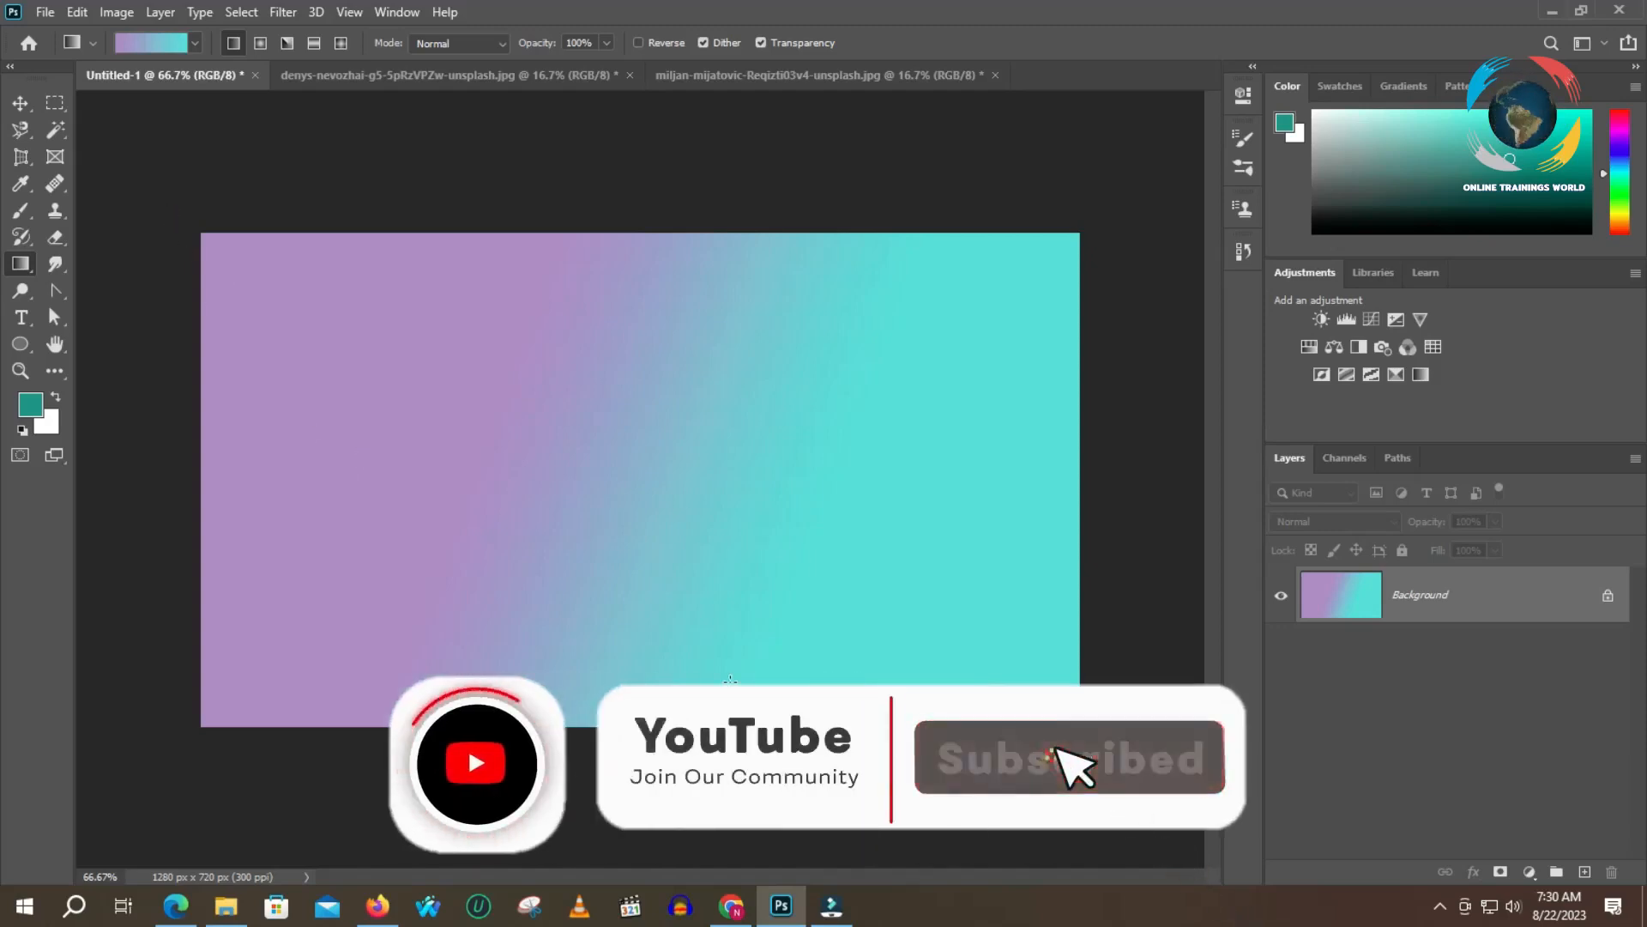
- Move the gradient's purple colour stop to location 65% and refill the canvas diagonally from its centre towards the lower right
left_click(137, 45)
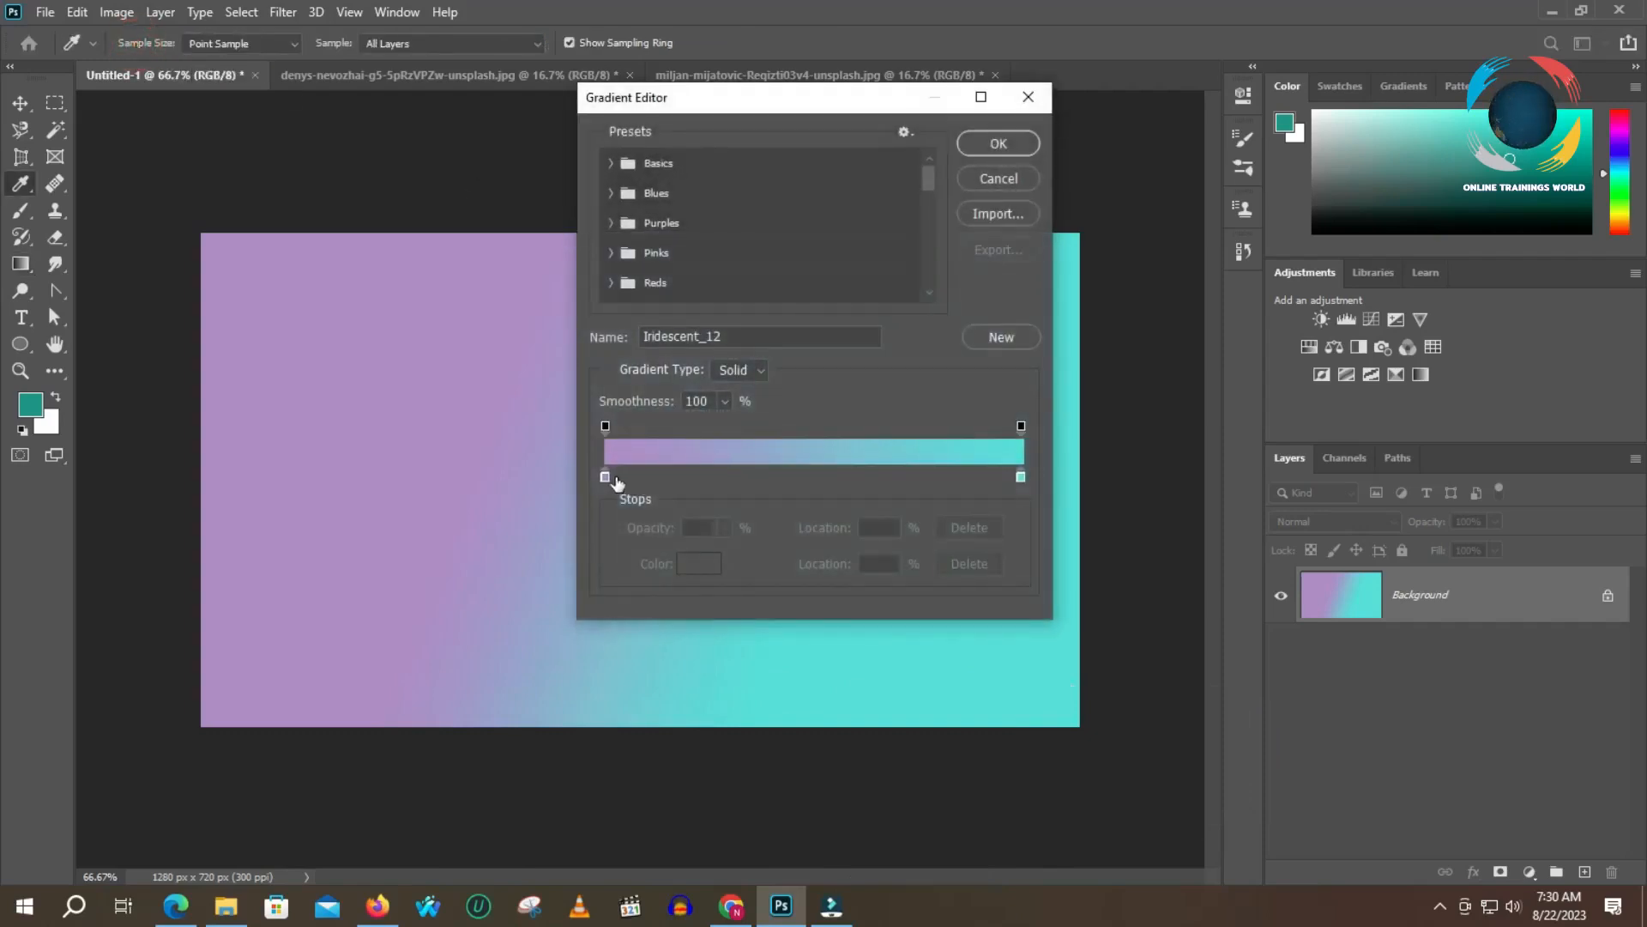
left_click(605, 478)
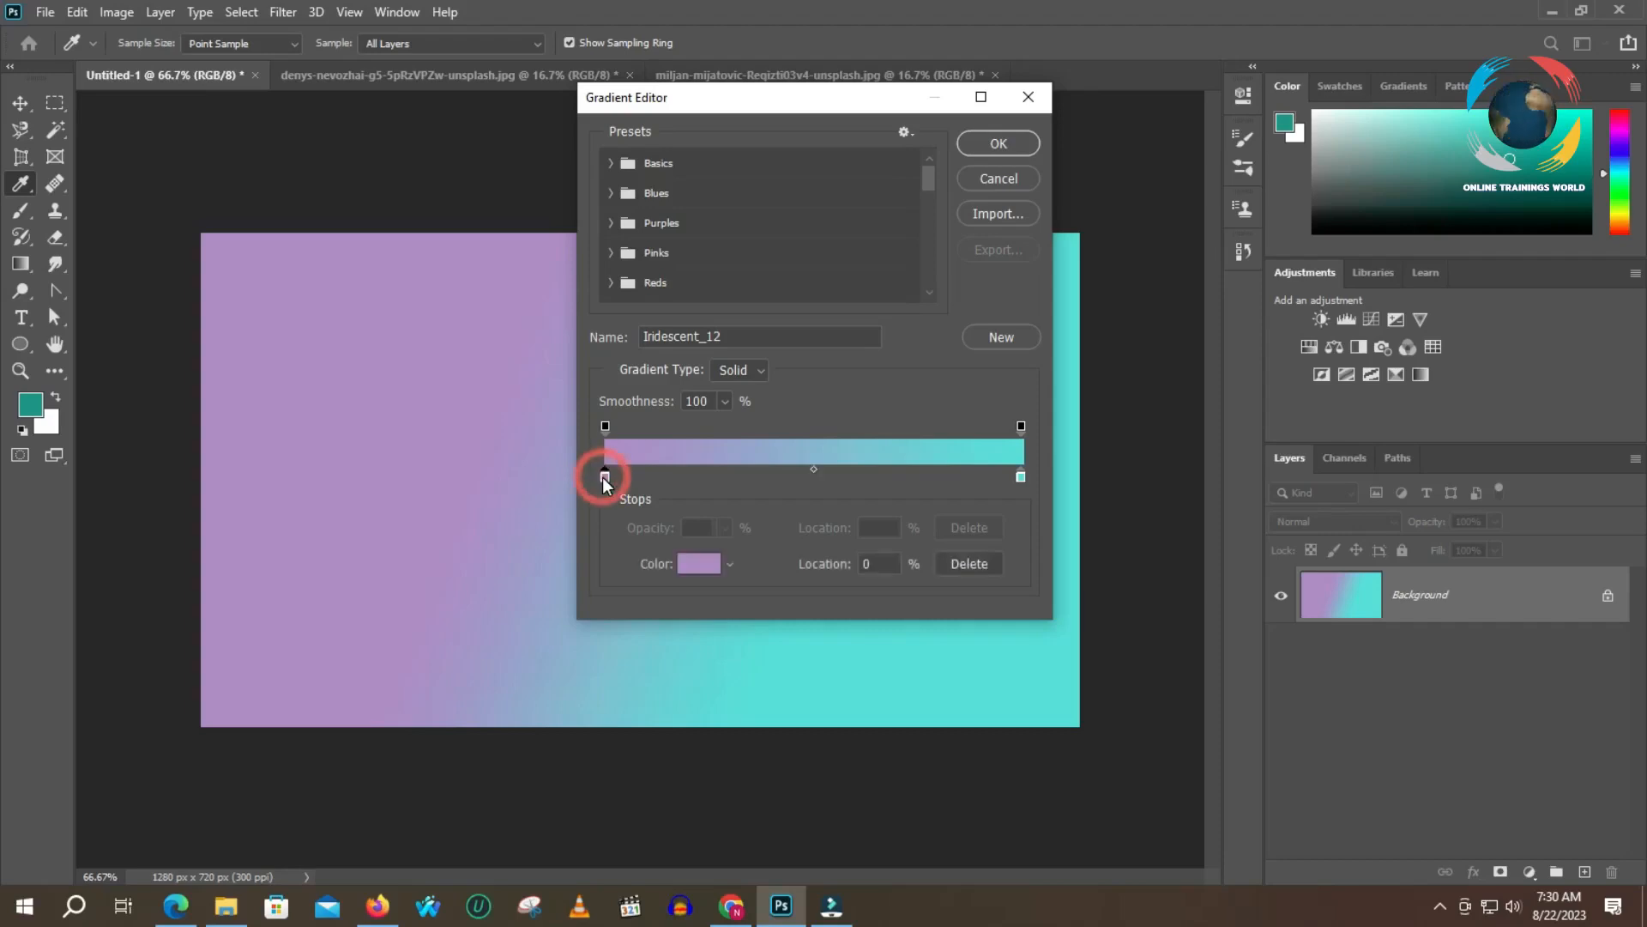
left_click_drag(612, 481, 734, 478)
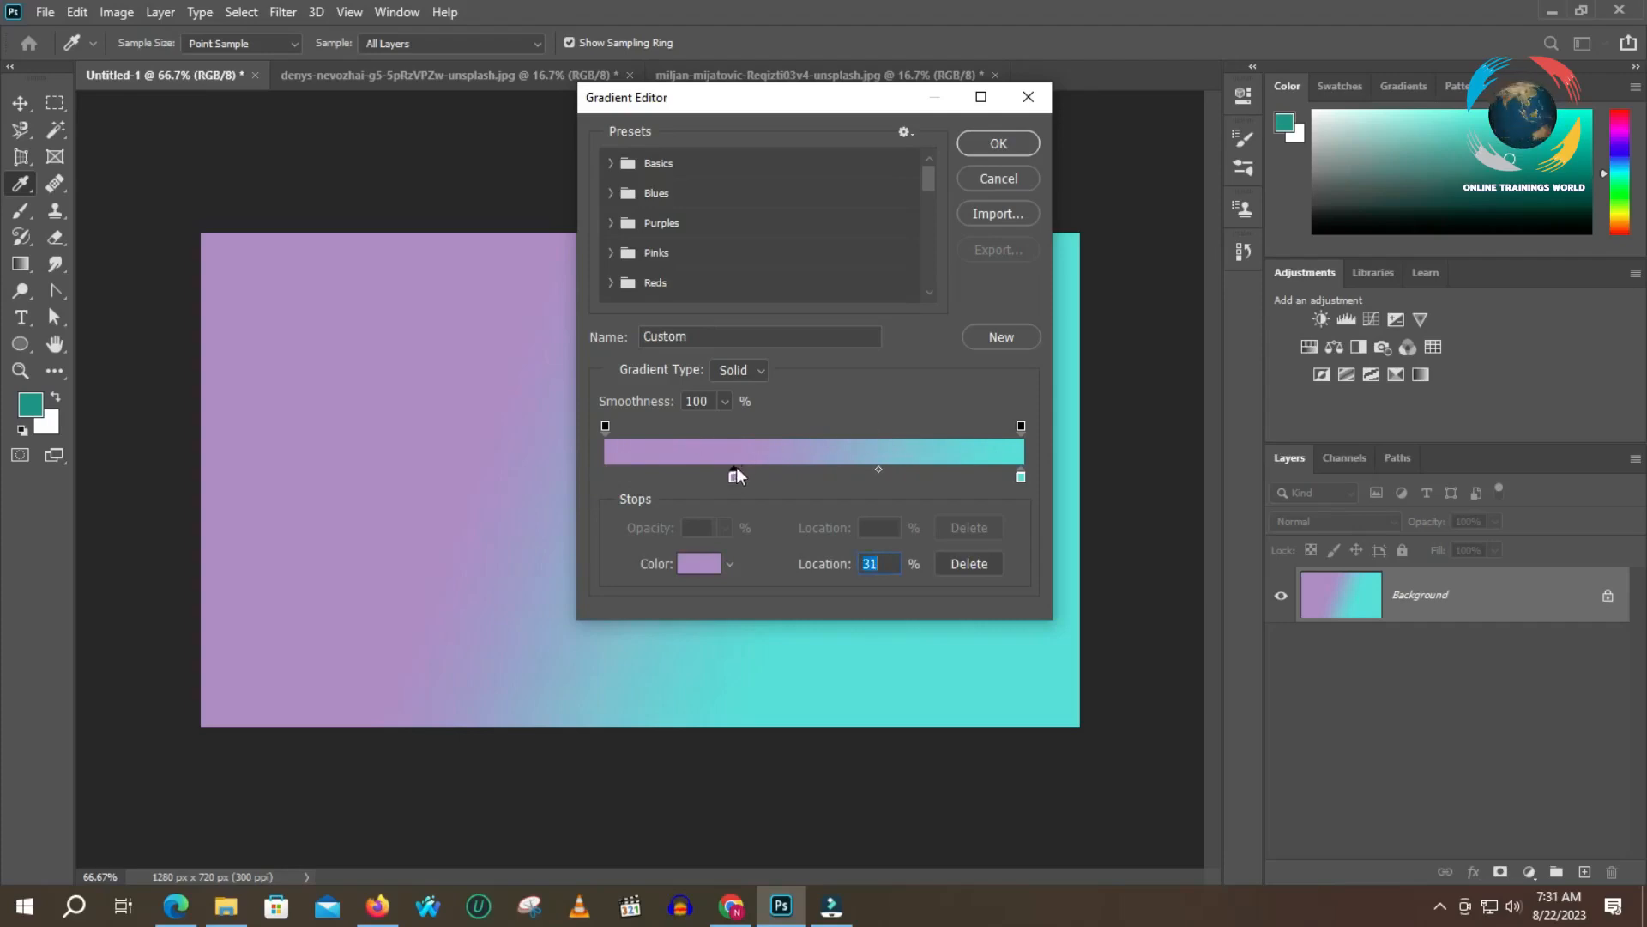
left_click_drag(736, 479, 873, 478)
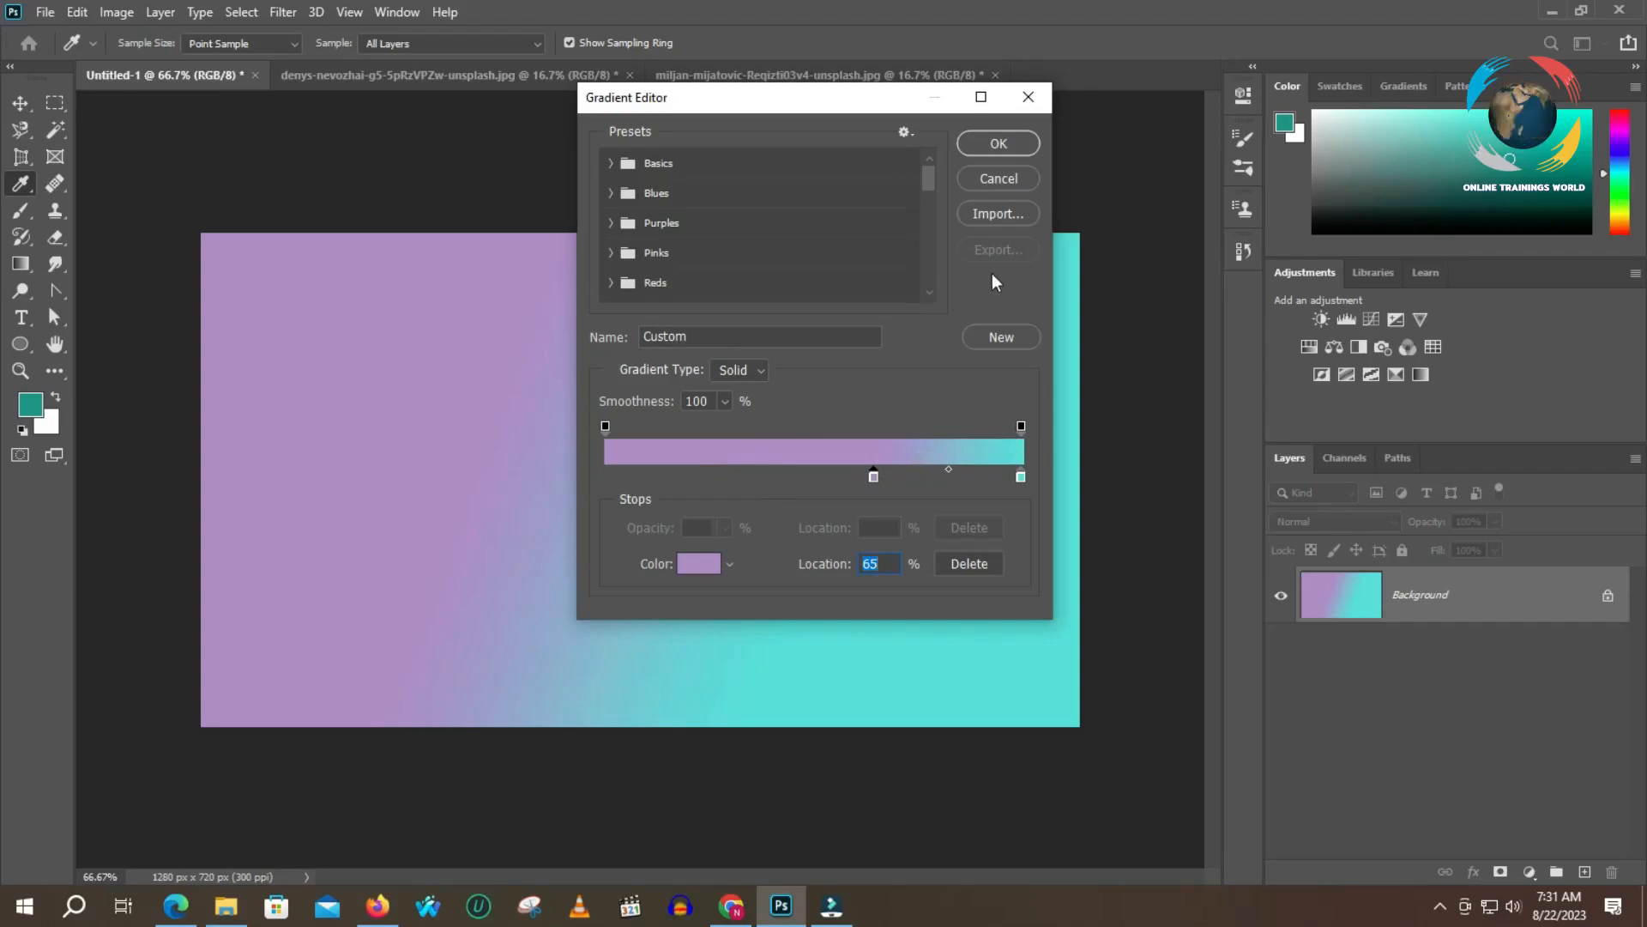
left_click(996, 144)
left_click_drag(198, 239, 858, 568)
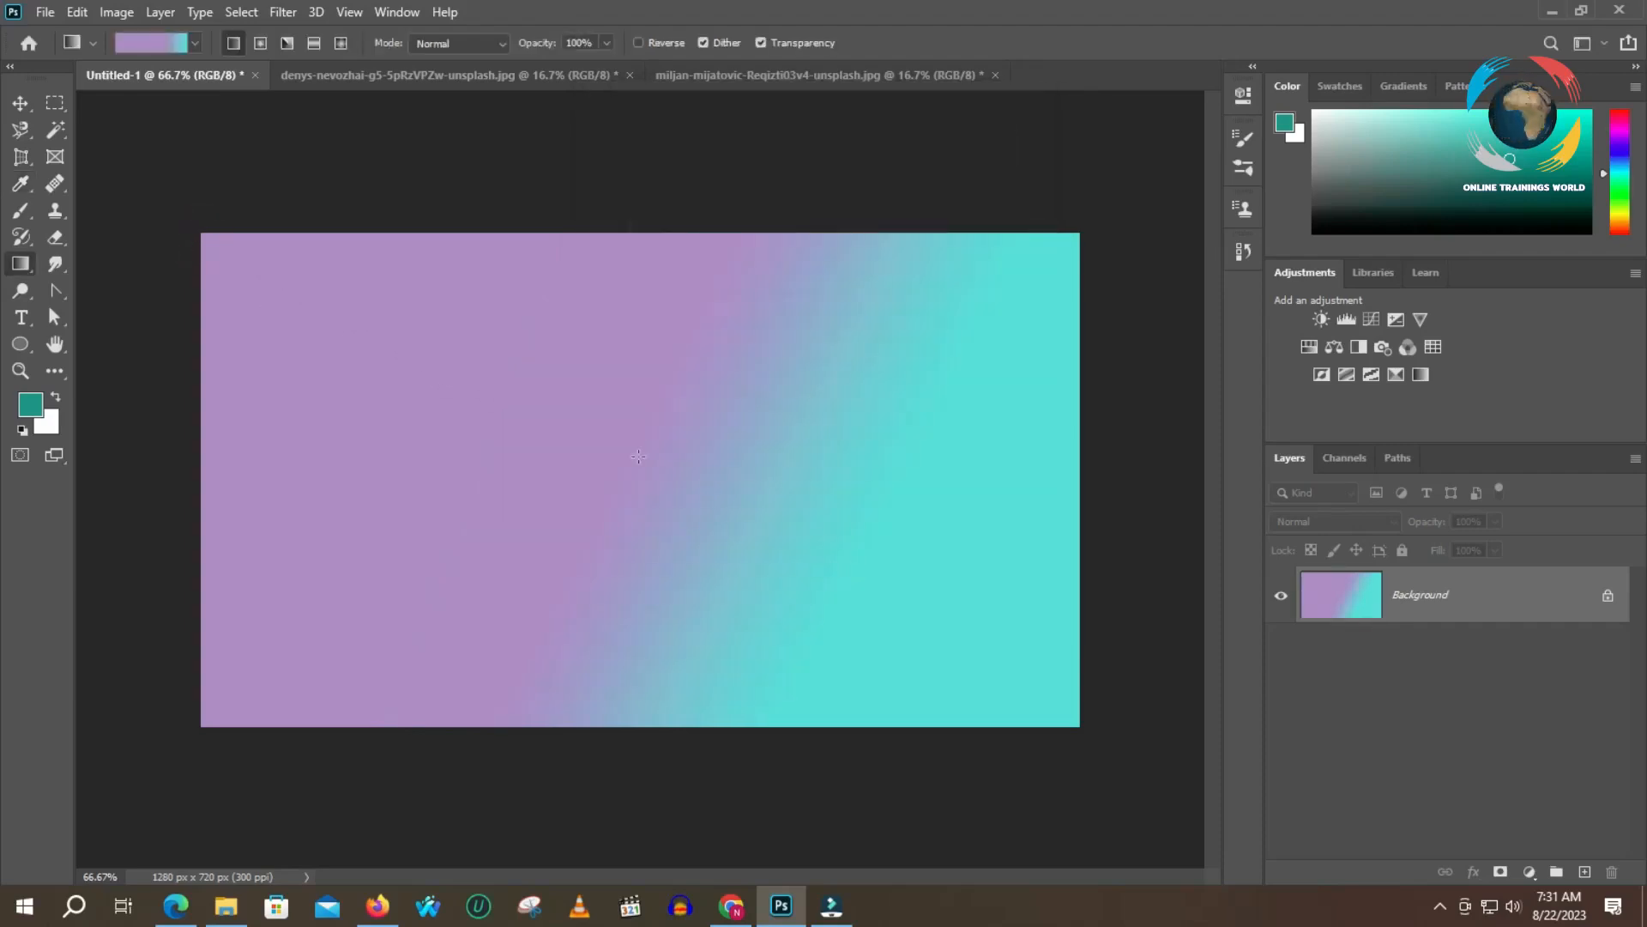
left_click_drag(670, 473, 840, 580)
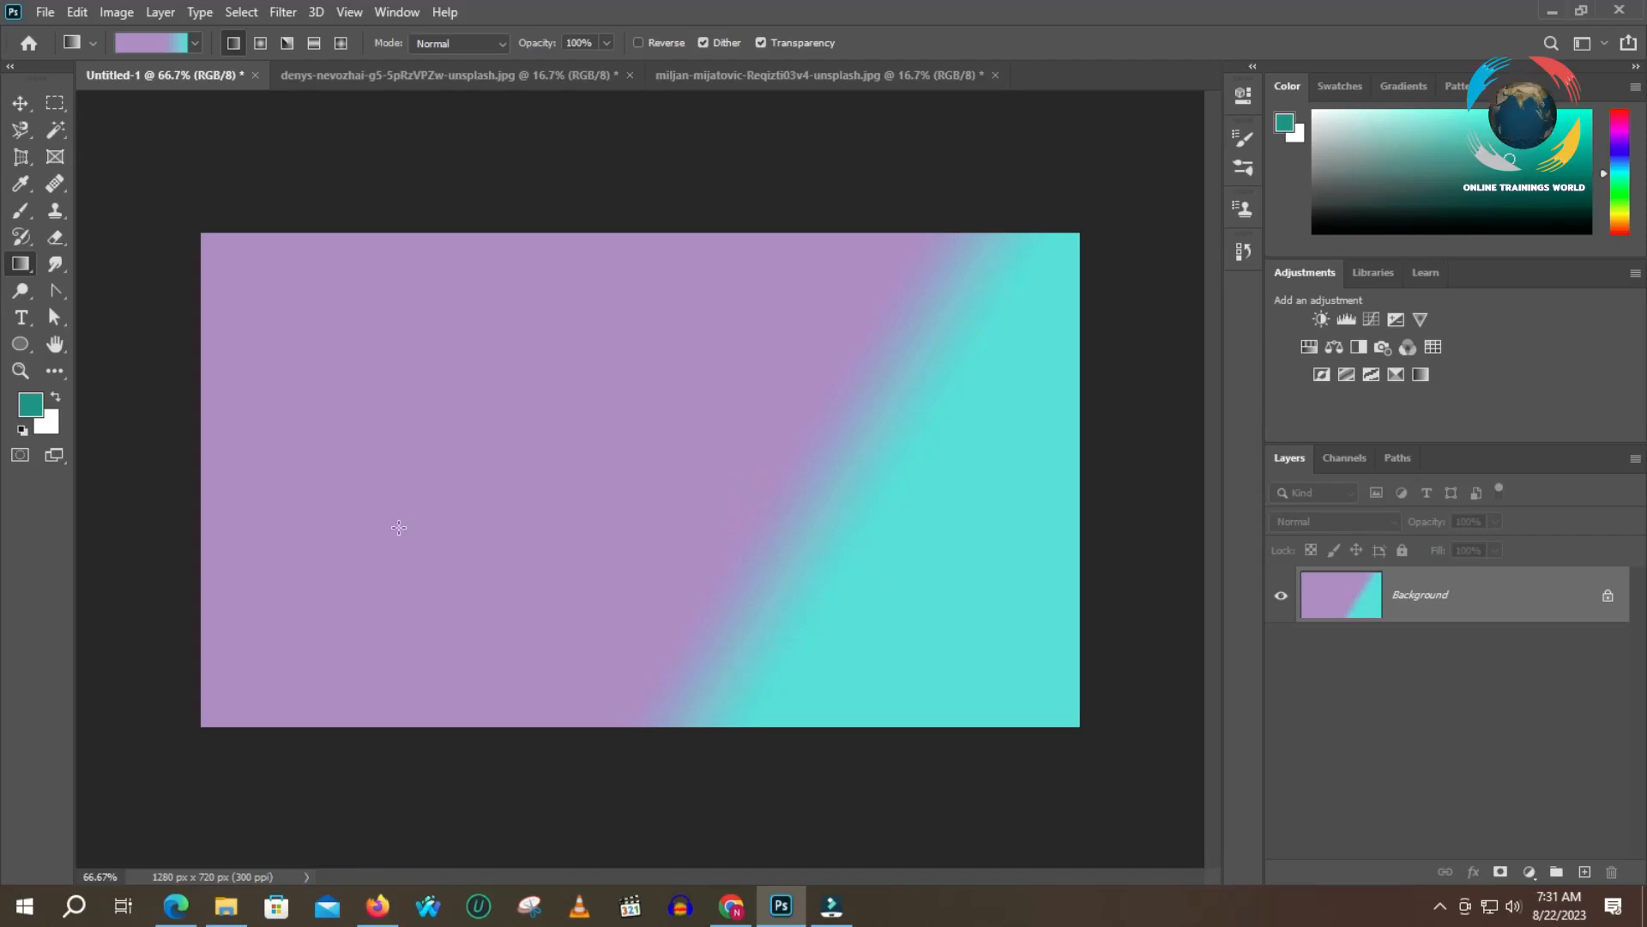
- Reopen the gradient for editing and move its purple colour stop back to location 0%
left_click(142, 43)
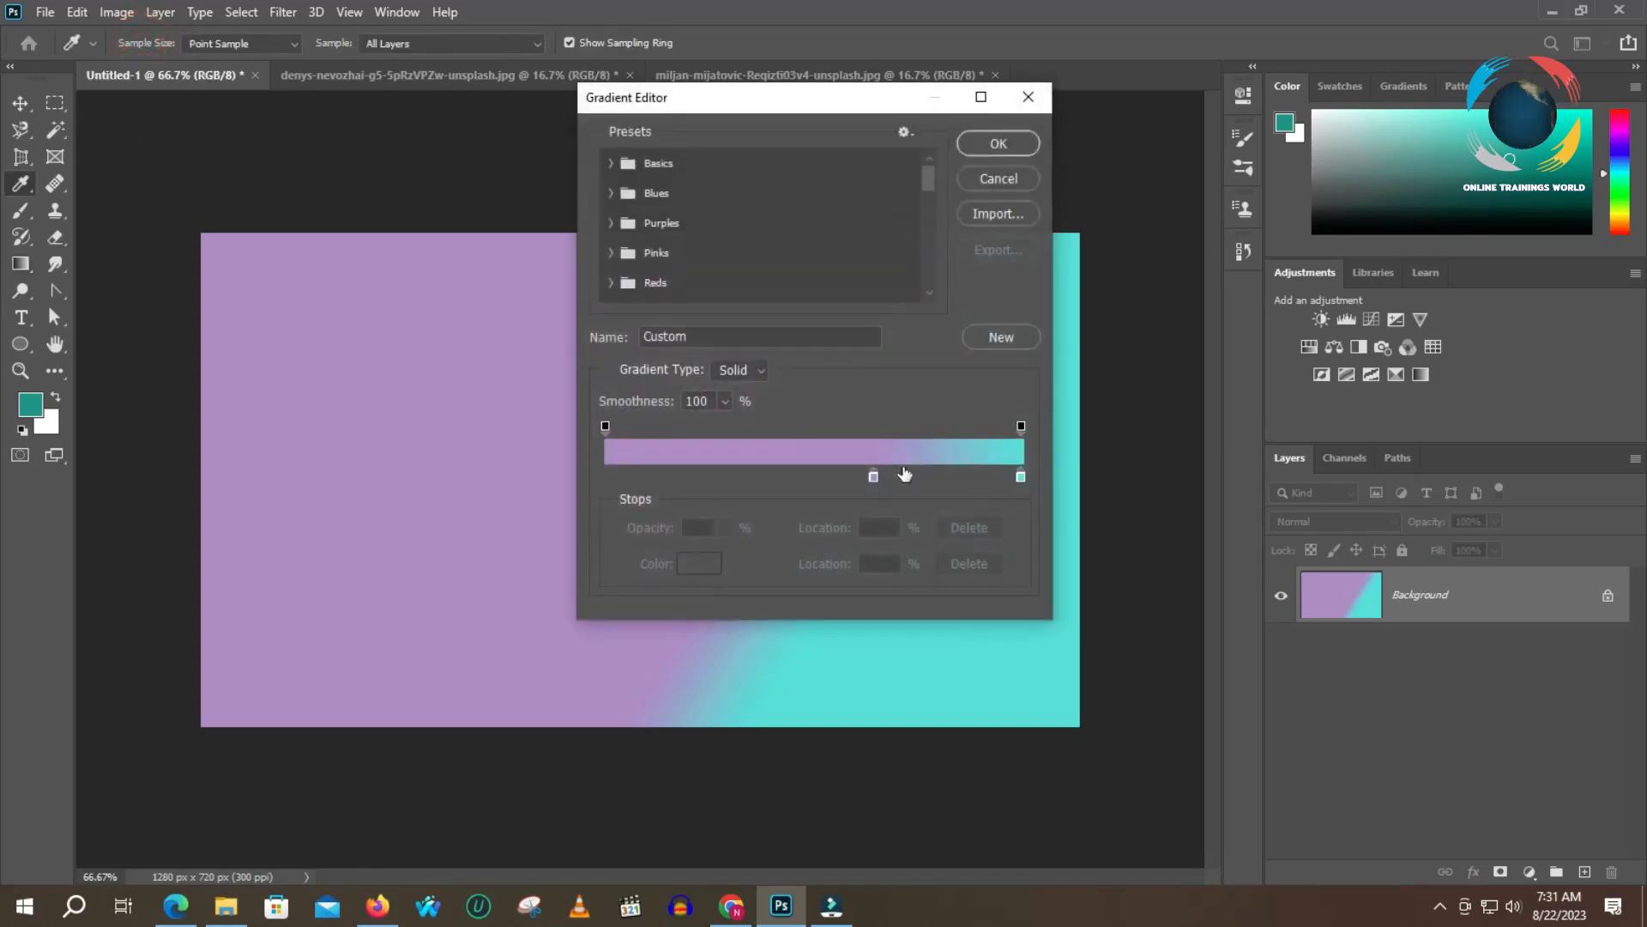
left_click_drag(871, 478, 678, 477)
left_click(595, 468)
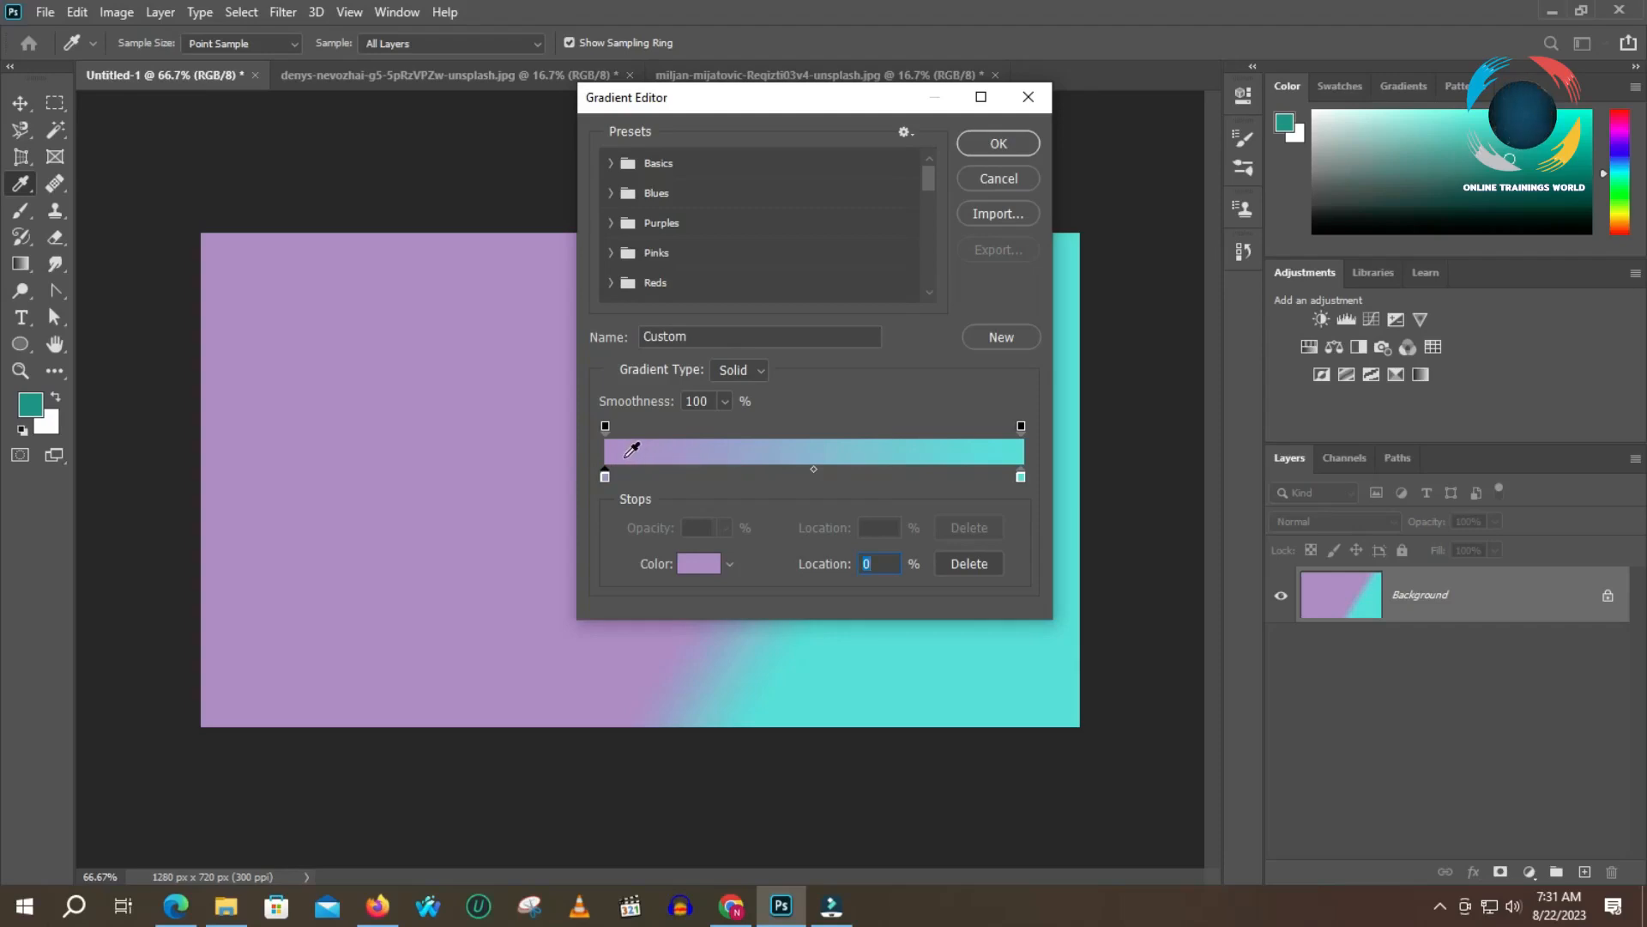
- Duplicate the gradient's light purple colour stop and place the copy at location 83%
key("alt")
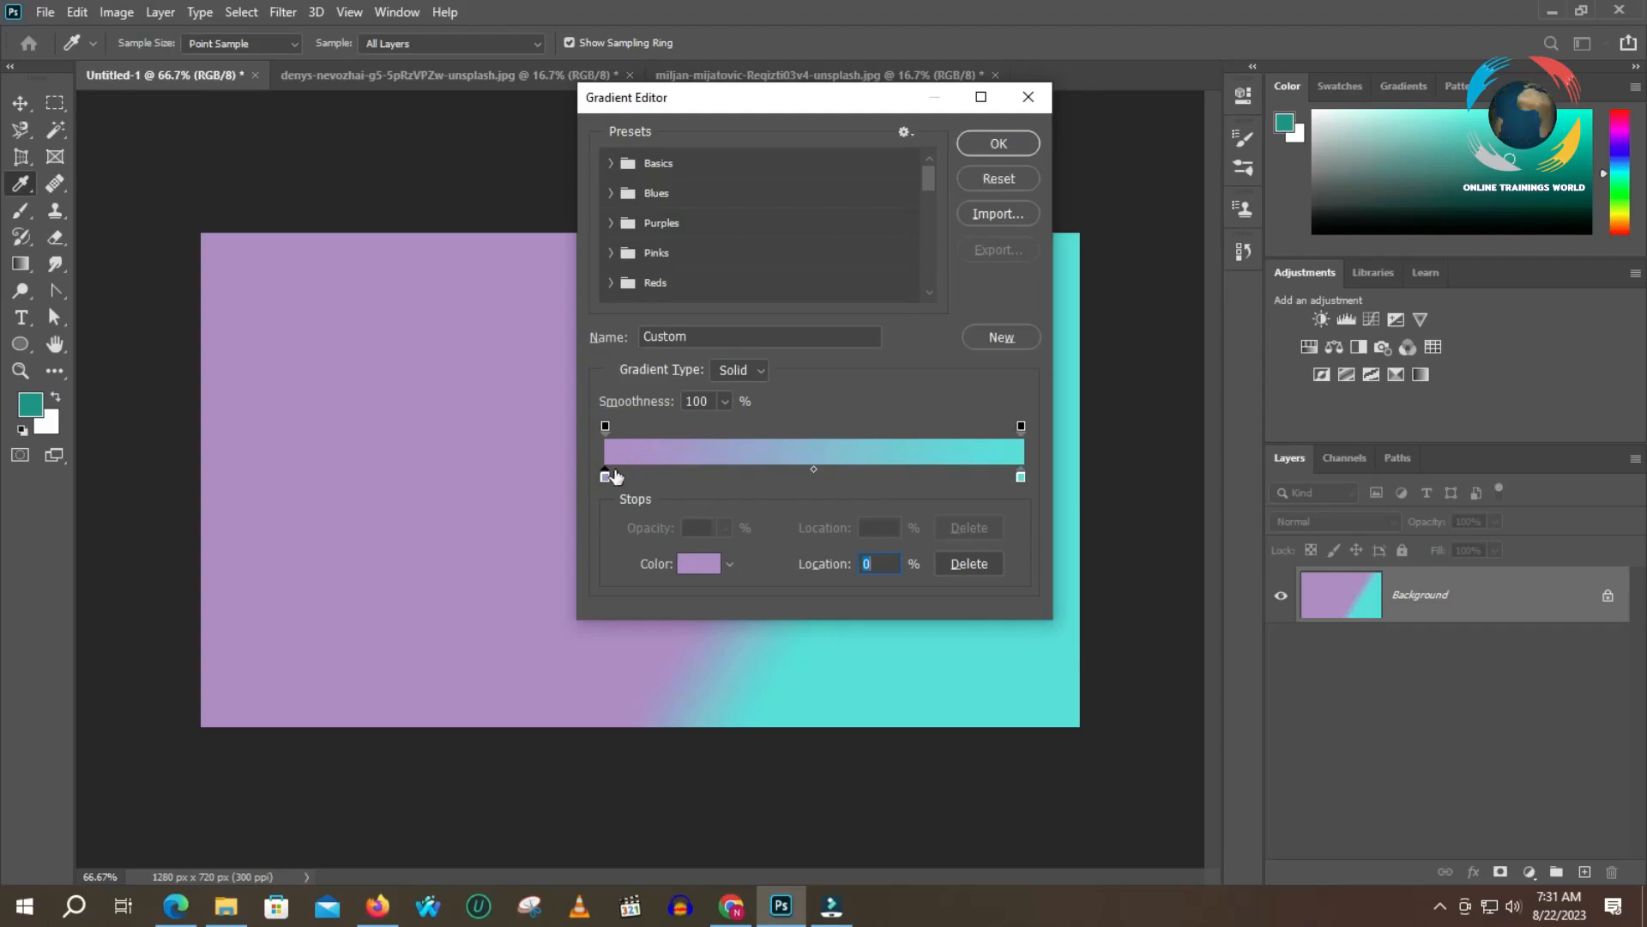
left_click_drag(604, 475, 837, 482)
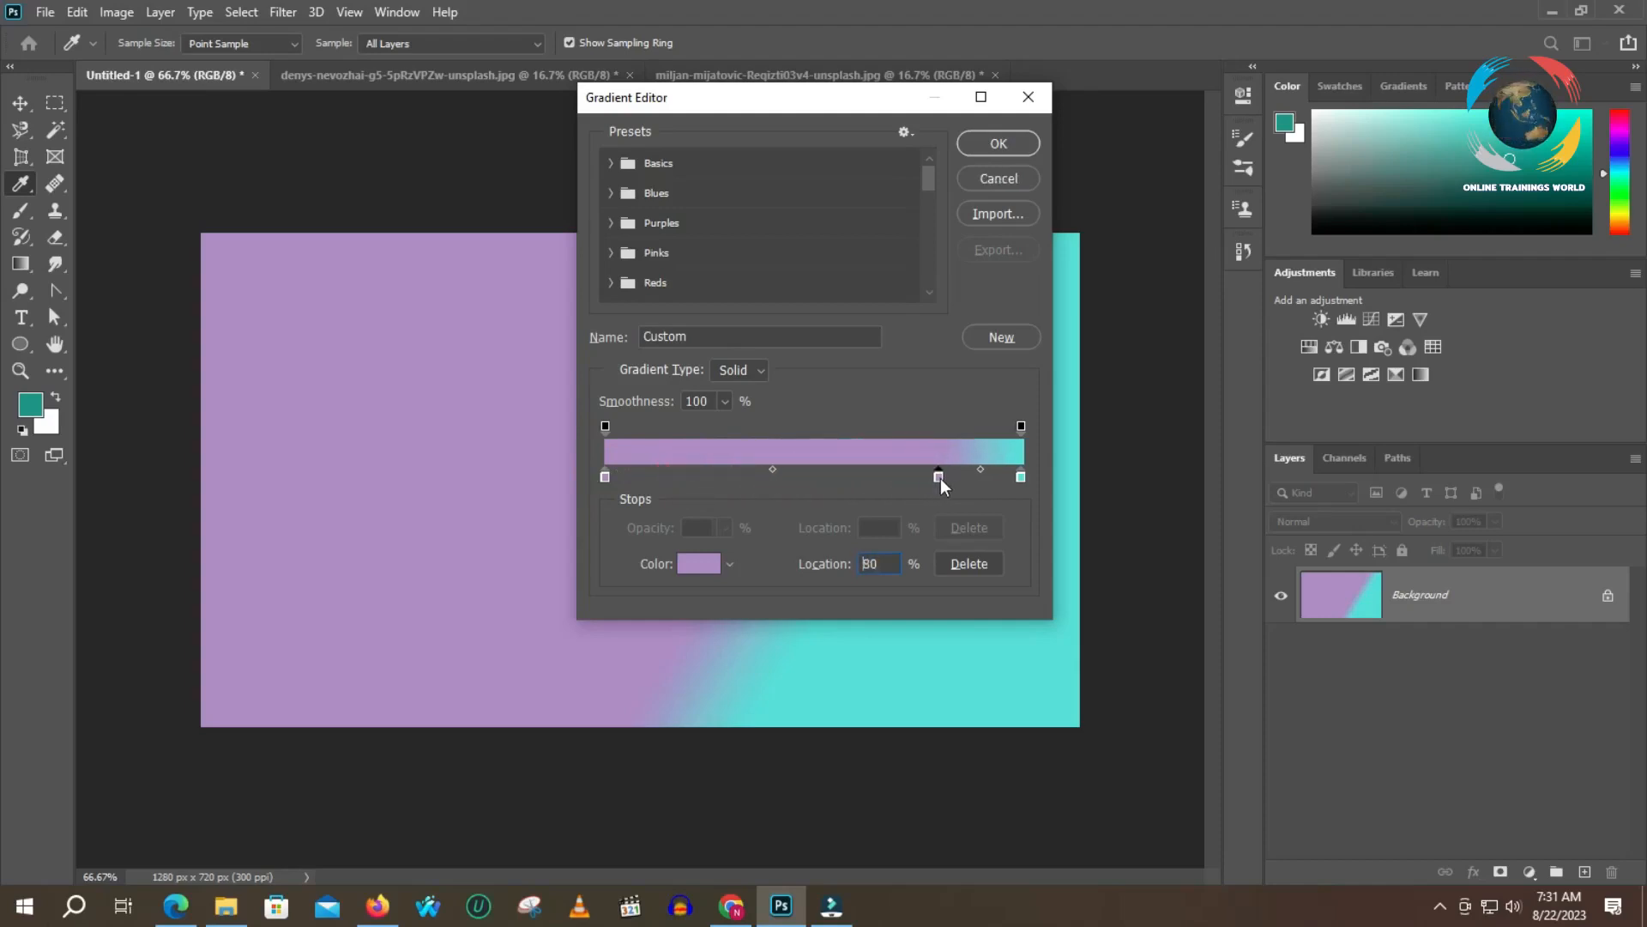
left_click_drag(951, 477, 951, 477)
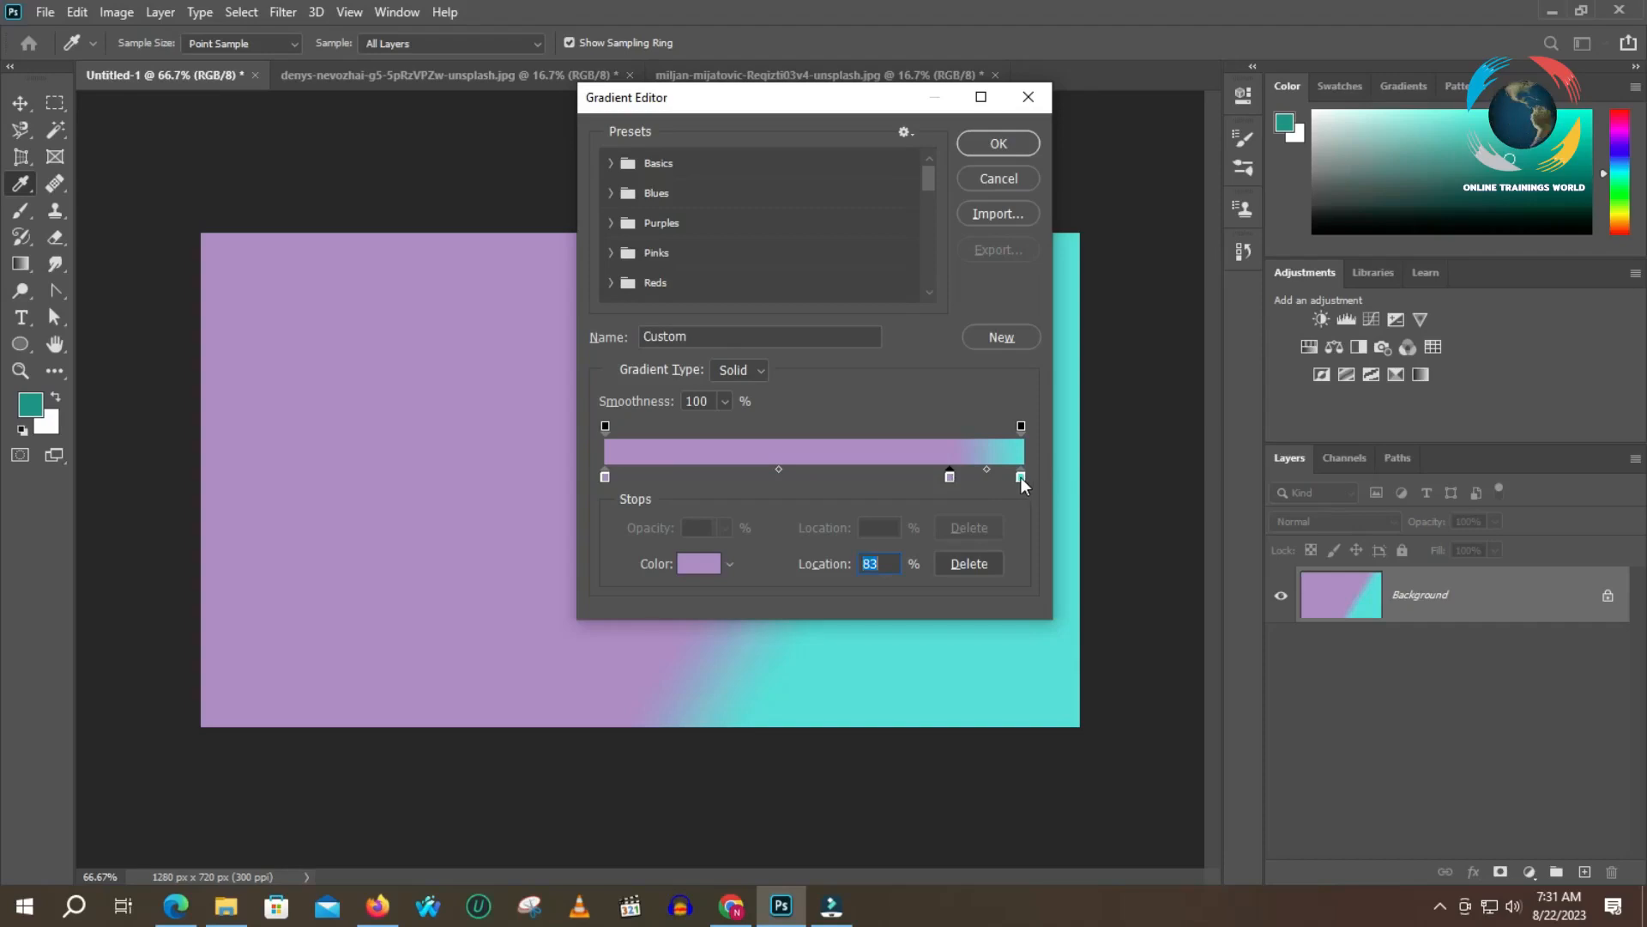
- Recolour the gradient stop at 83% to bright purple #b072e6
left_click(699, 563)
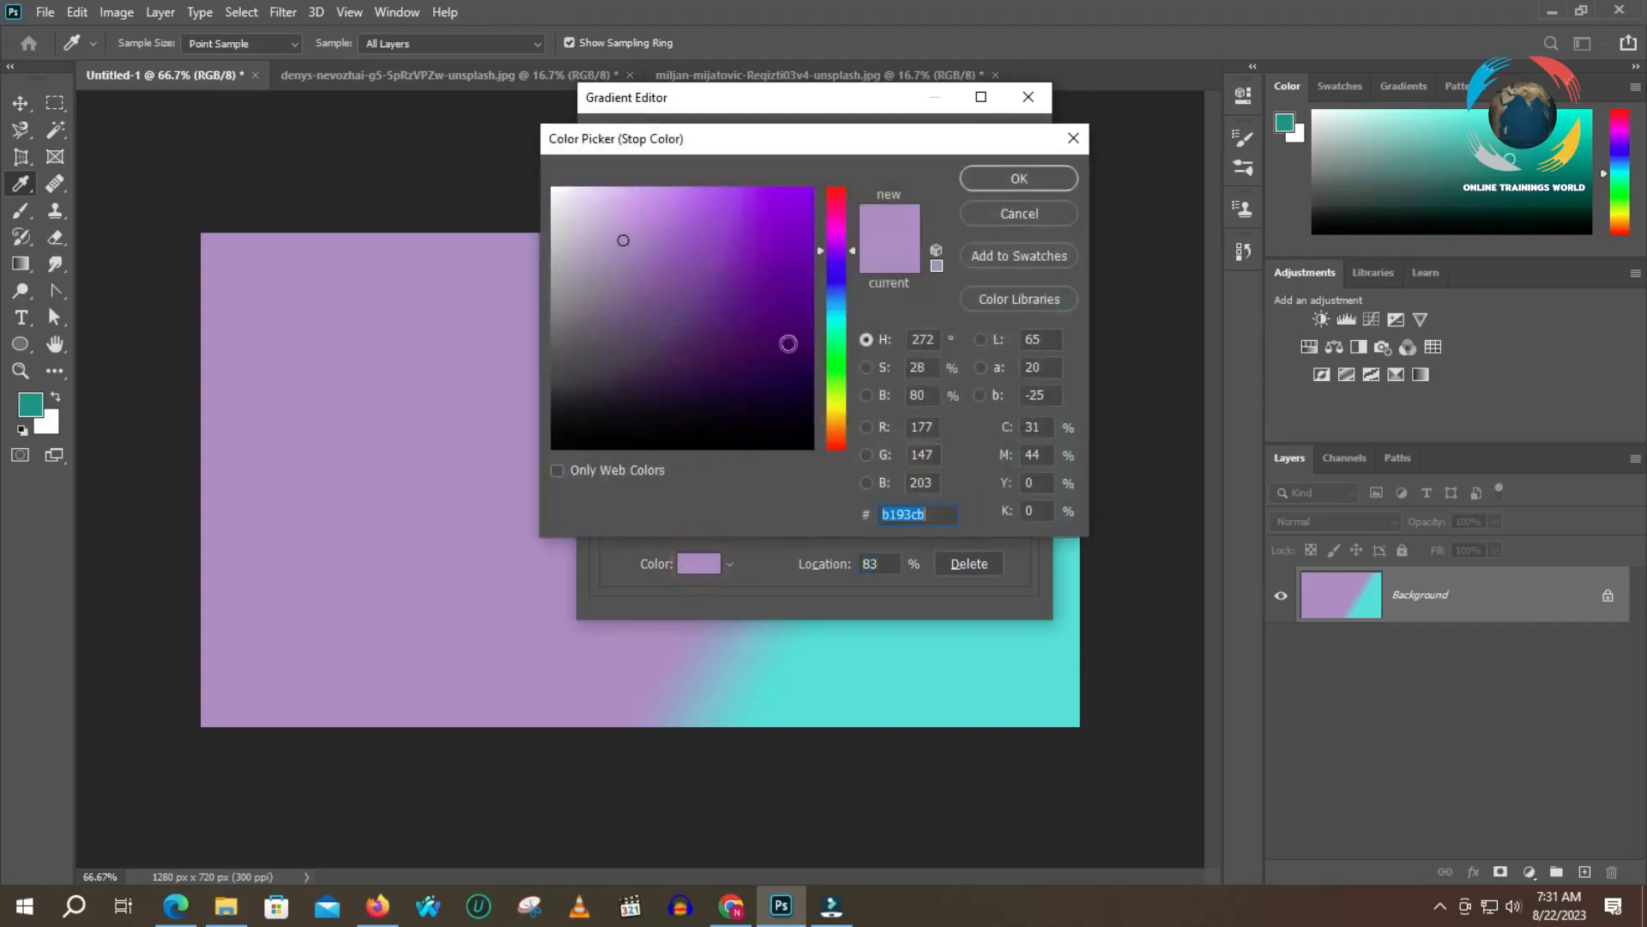
left_click(682, 212)
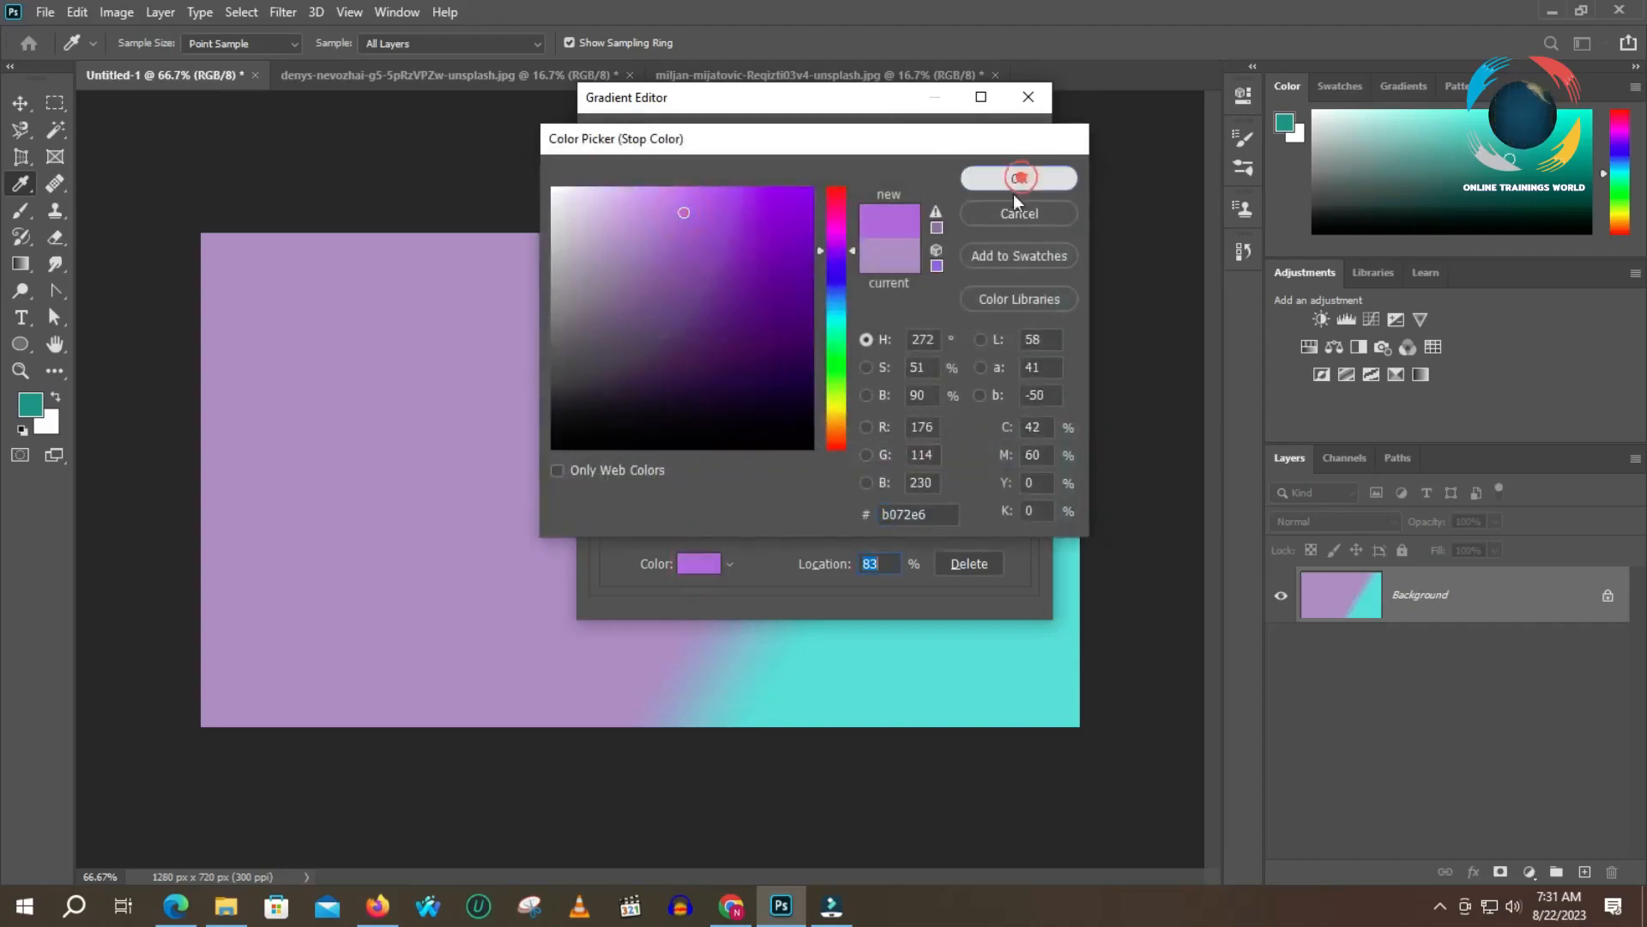
left_click(1017, 178)
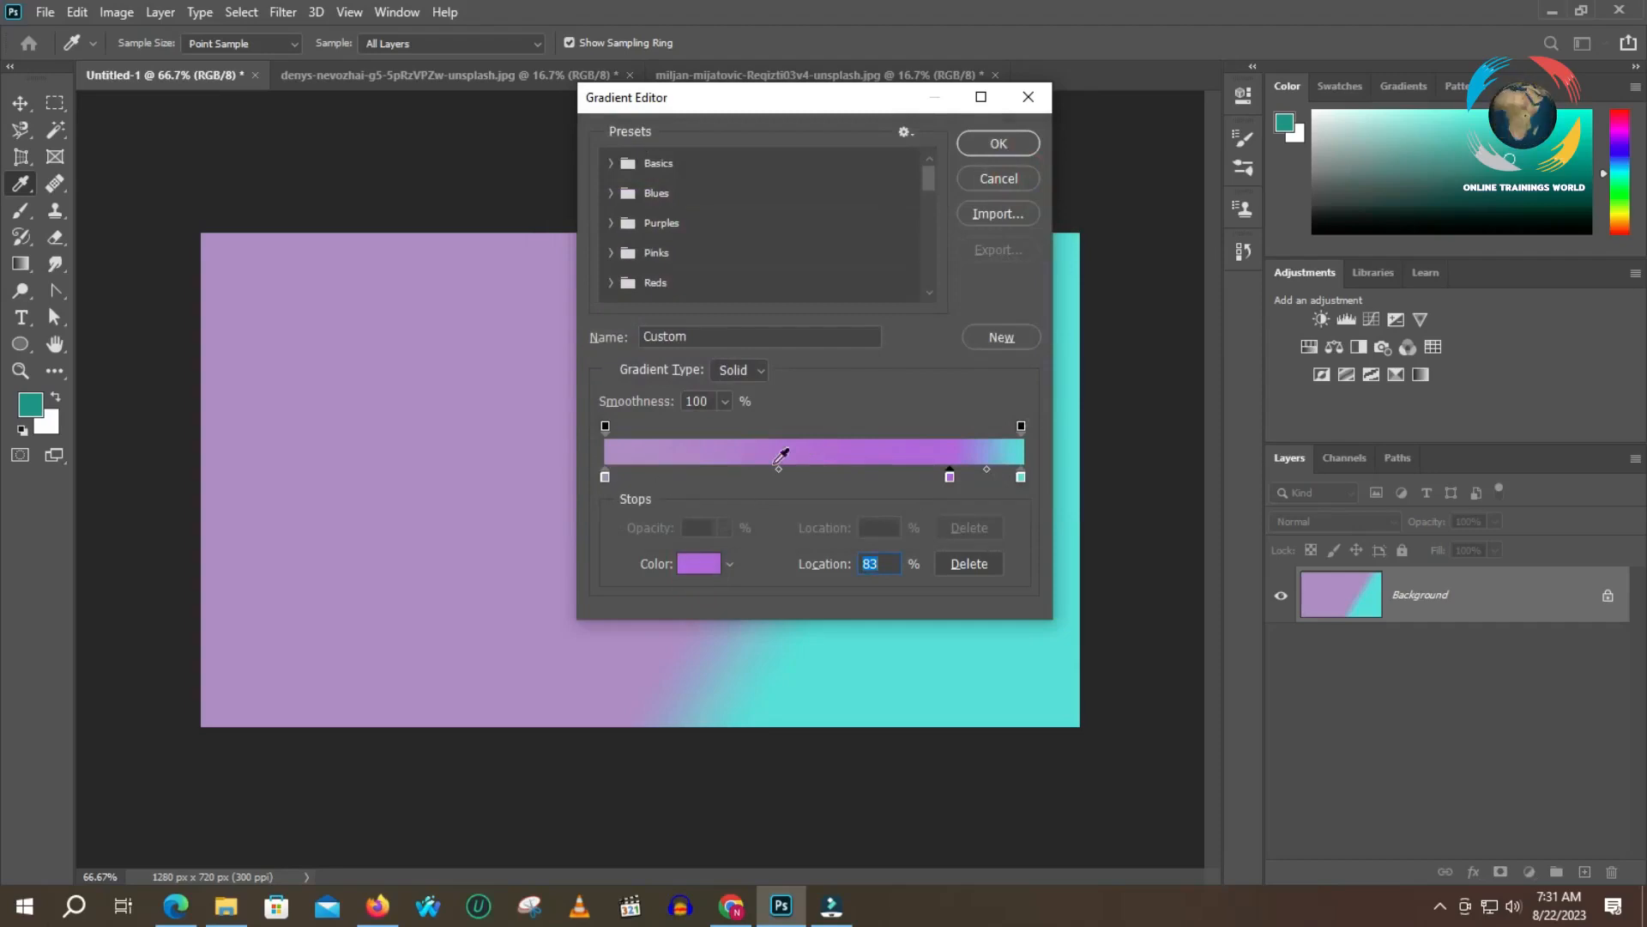
- Set the colour of the gradient stop at 83% to dark purple #5e3680
left_click(699, 563)
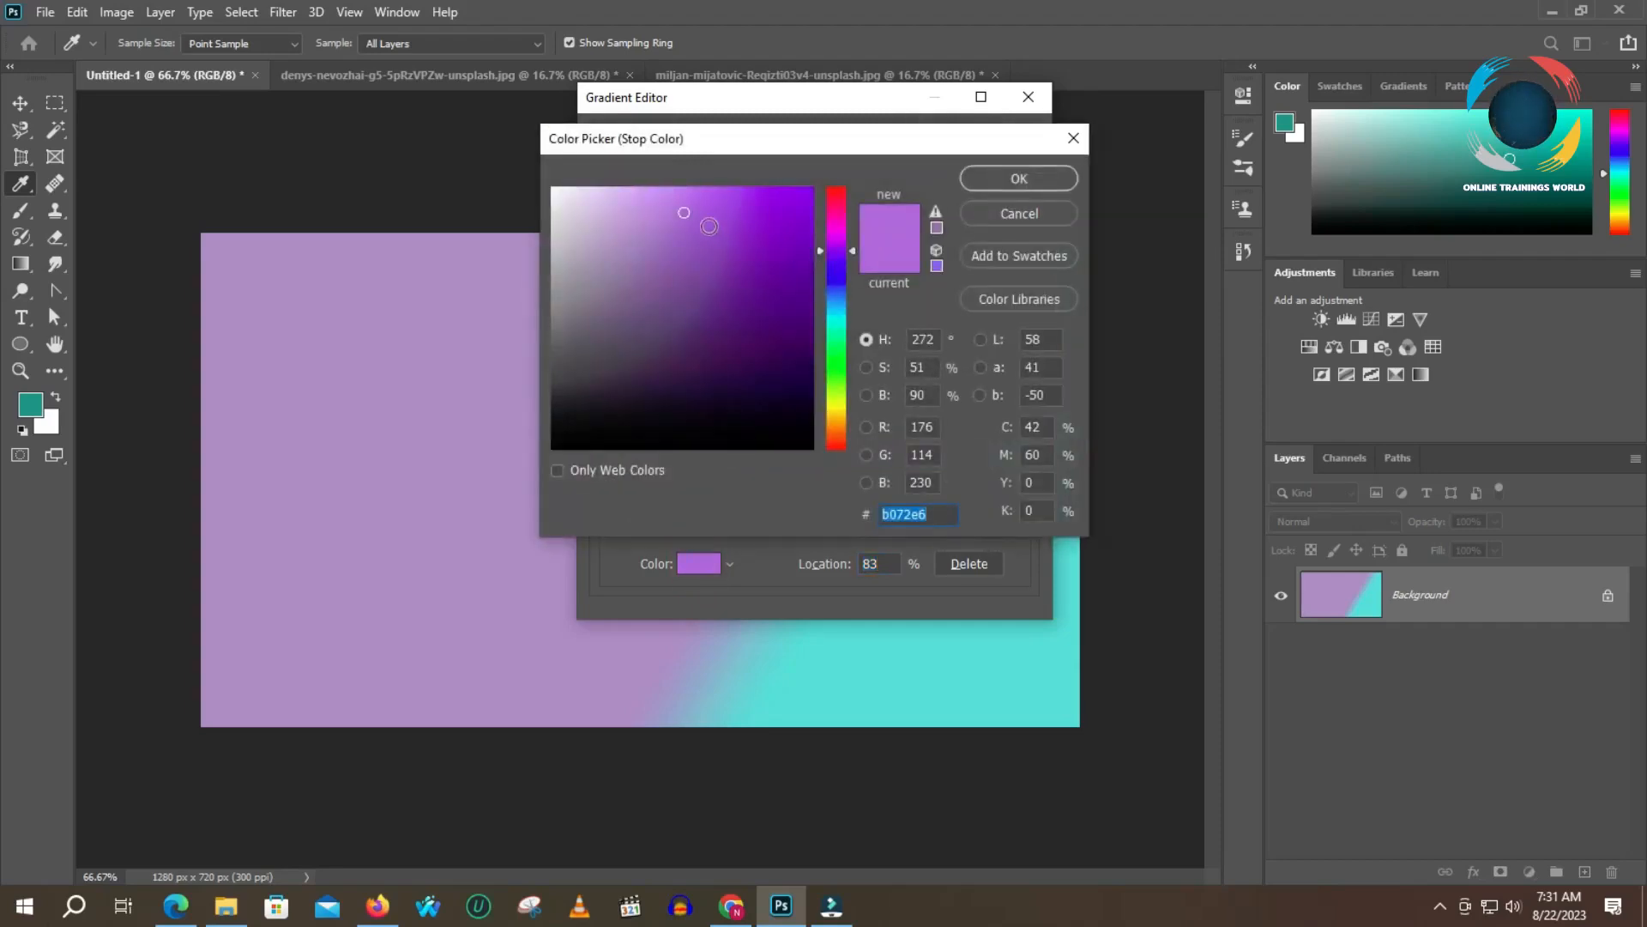
left_click(695, 304)
left_click_drag(695, 305, 704, 317)
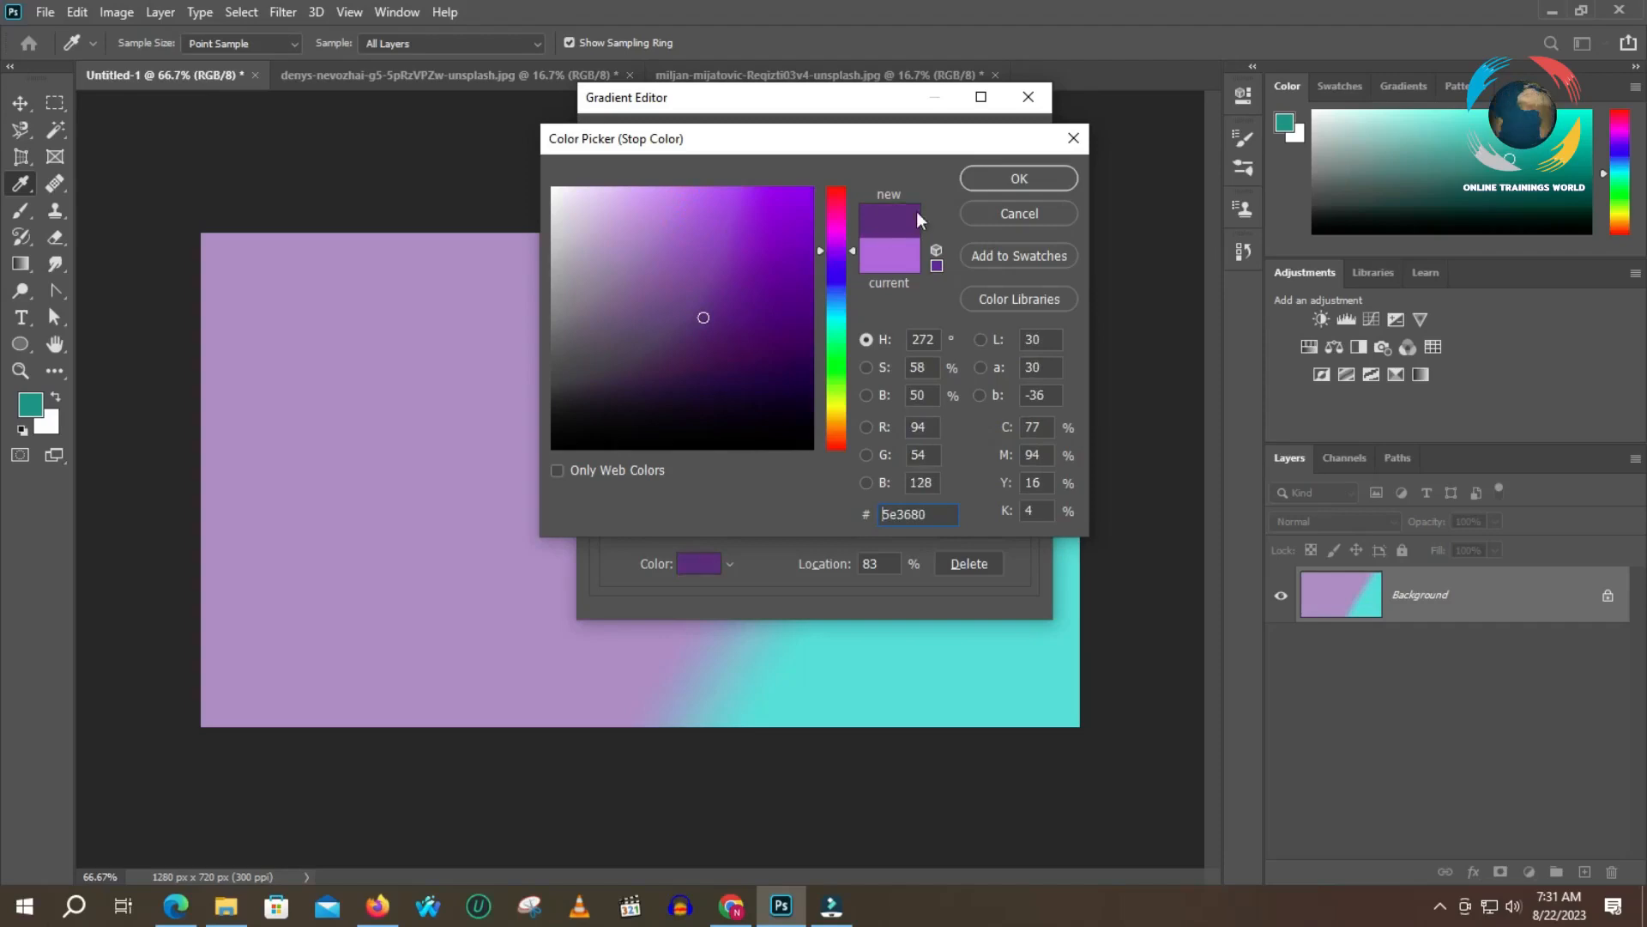
left_click(1020, 179)
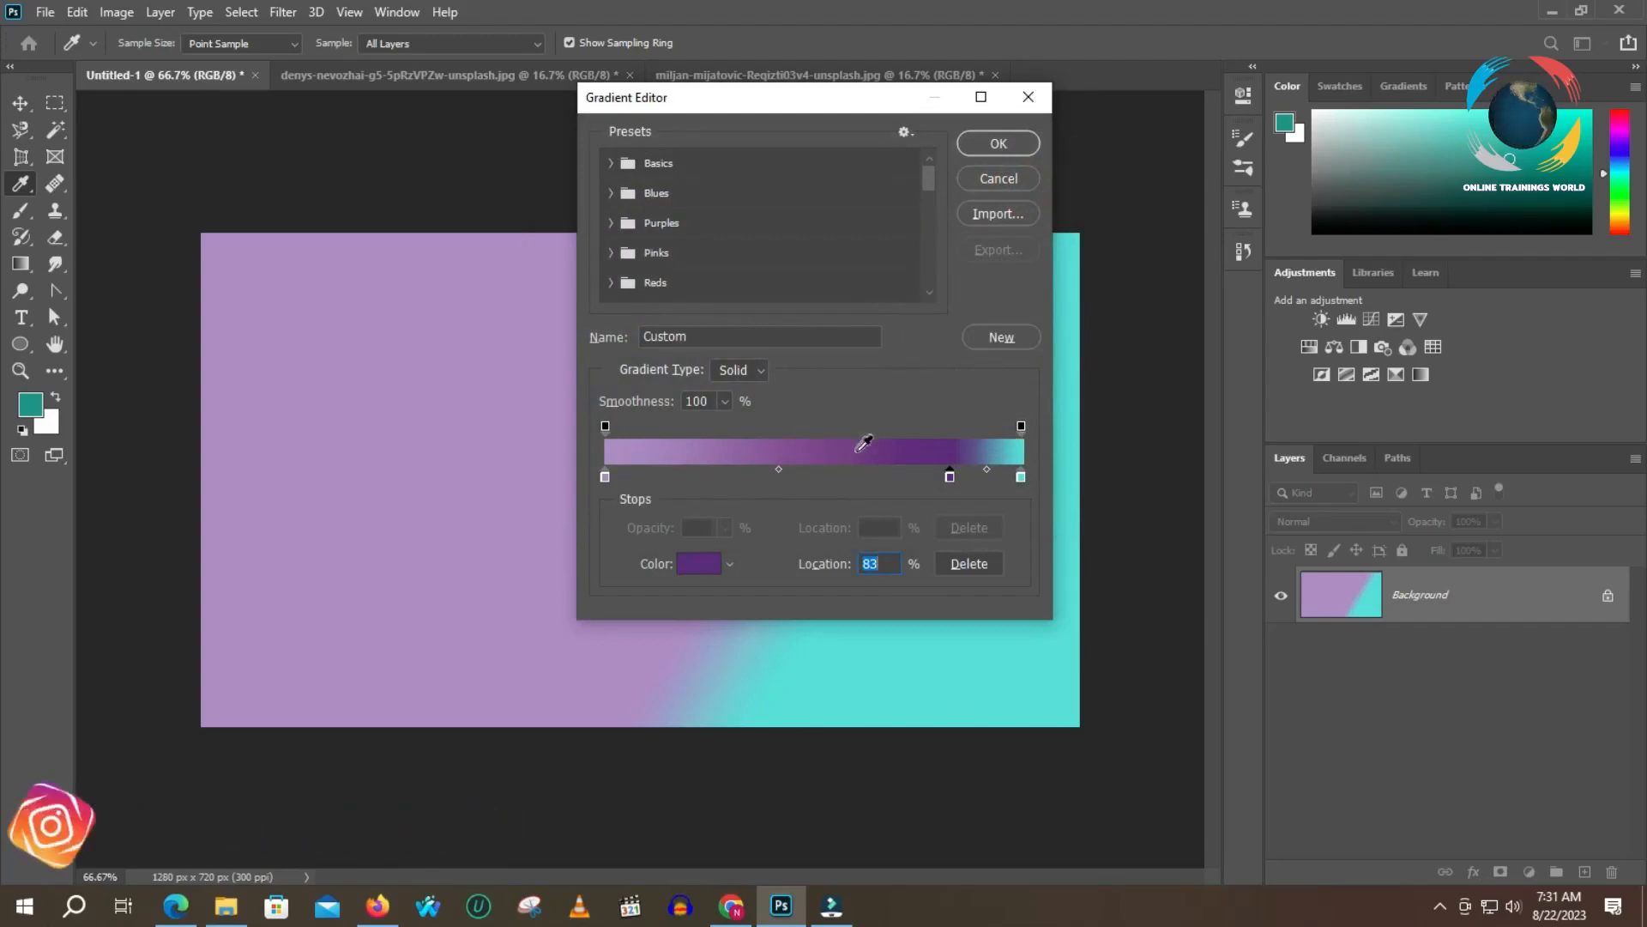
- Duplicate the light purple stop to location 39% and recolour the original stop at 0% to indigo #4f3b91
left_click(604, 474, "alt")
left_click_drag(604, 473, 767, 472)
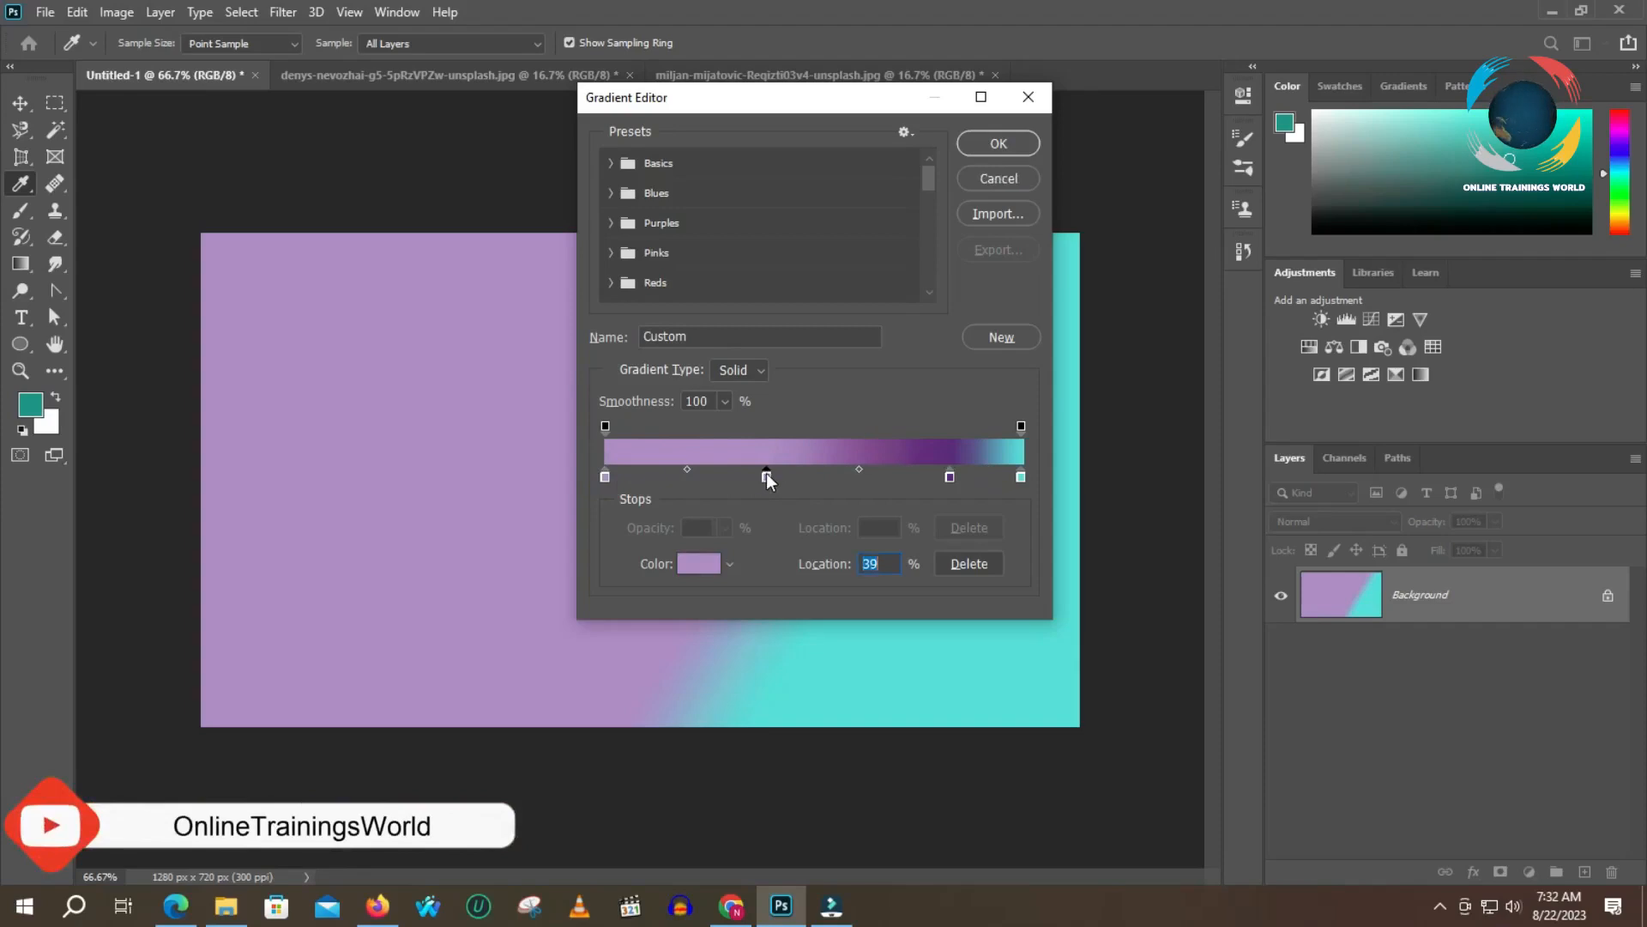
left_click(606, 476)
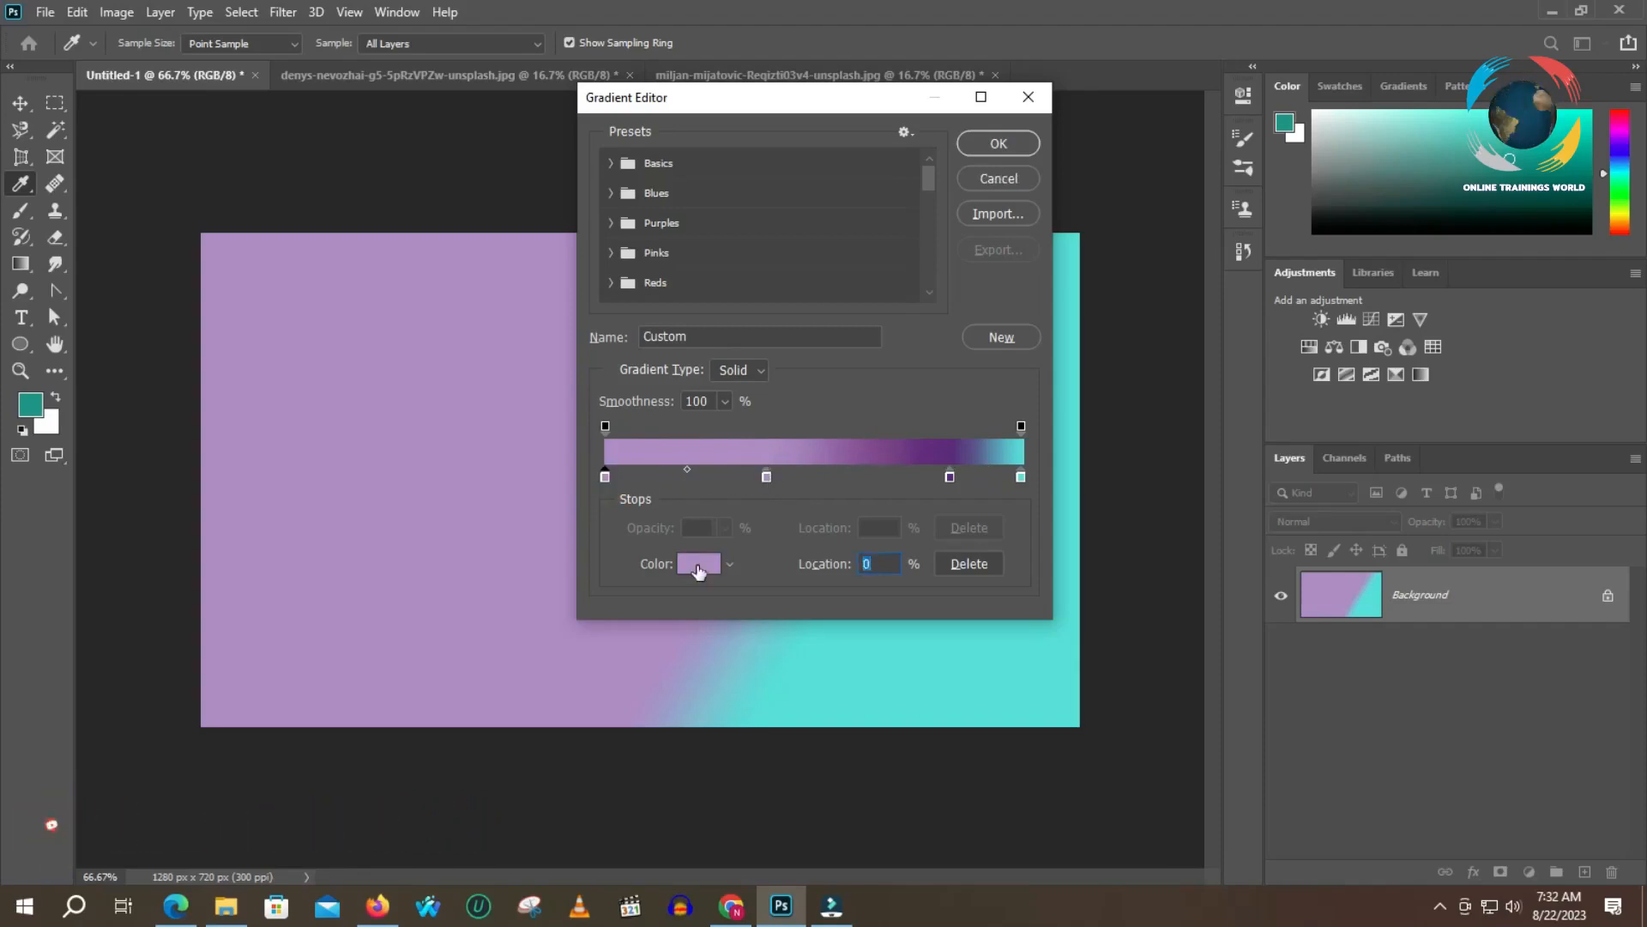
left_click(697, 564)
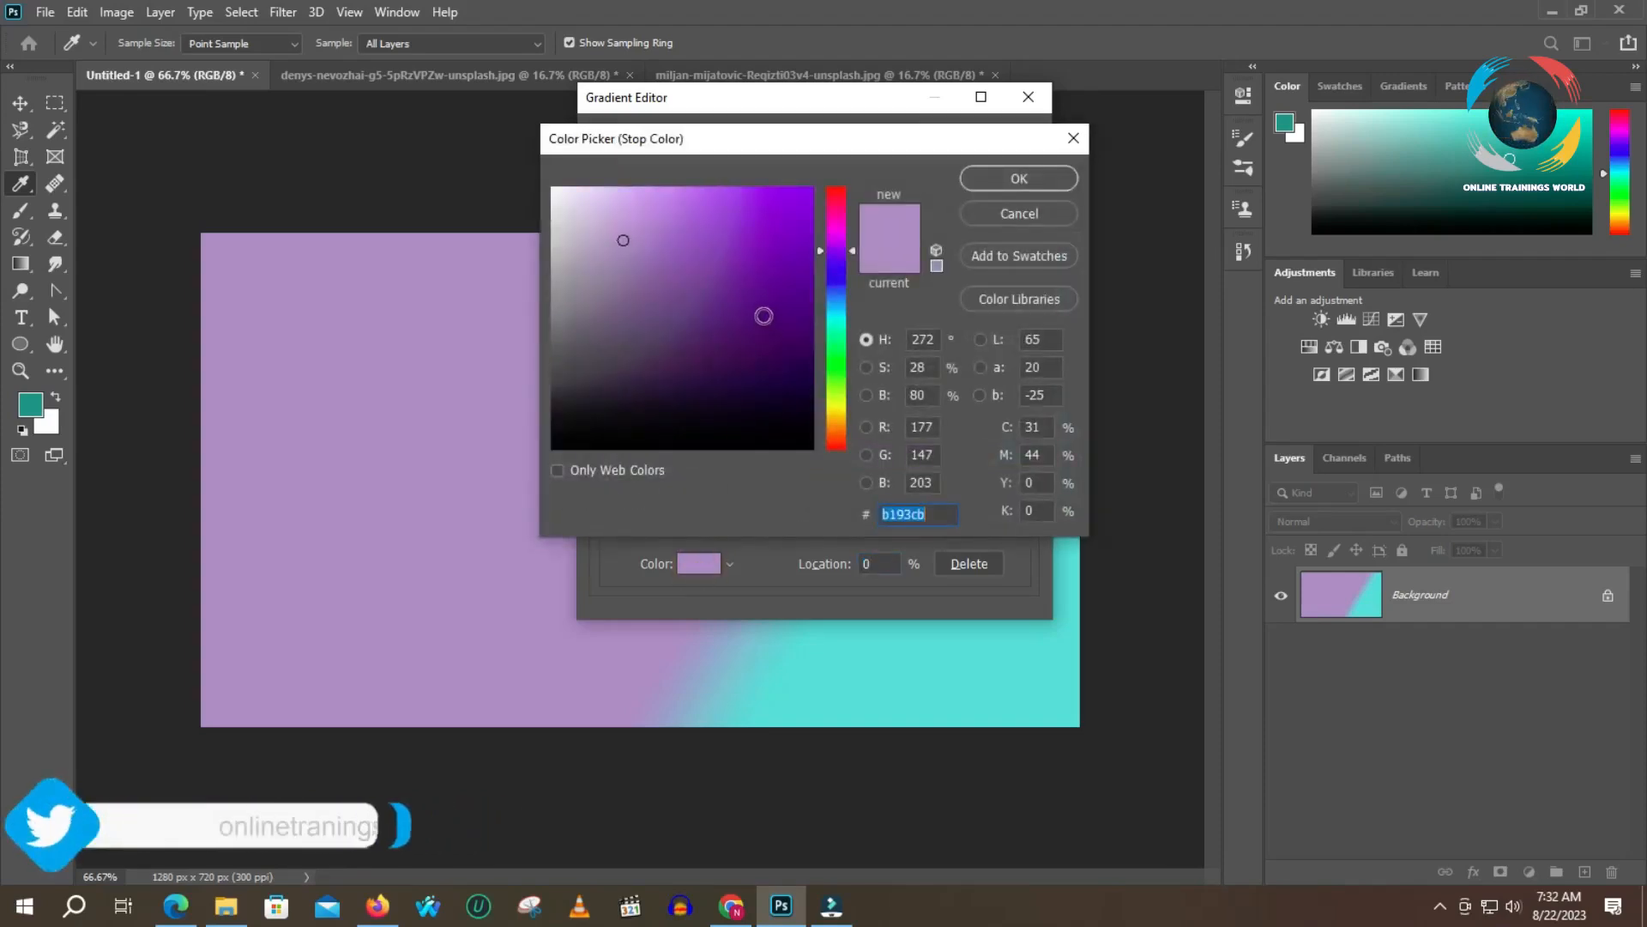
left_click(719, 361)
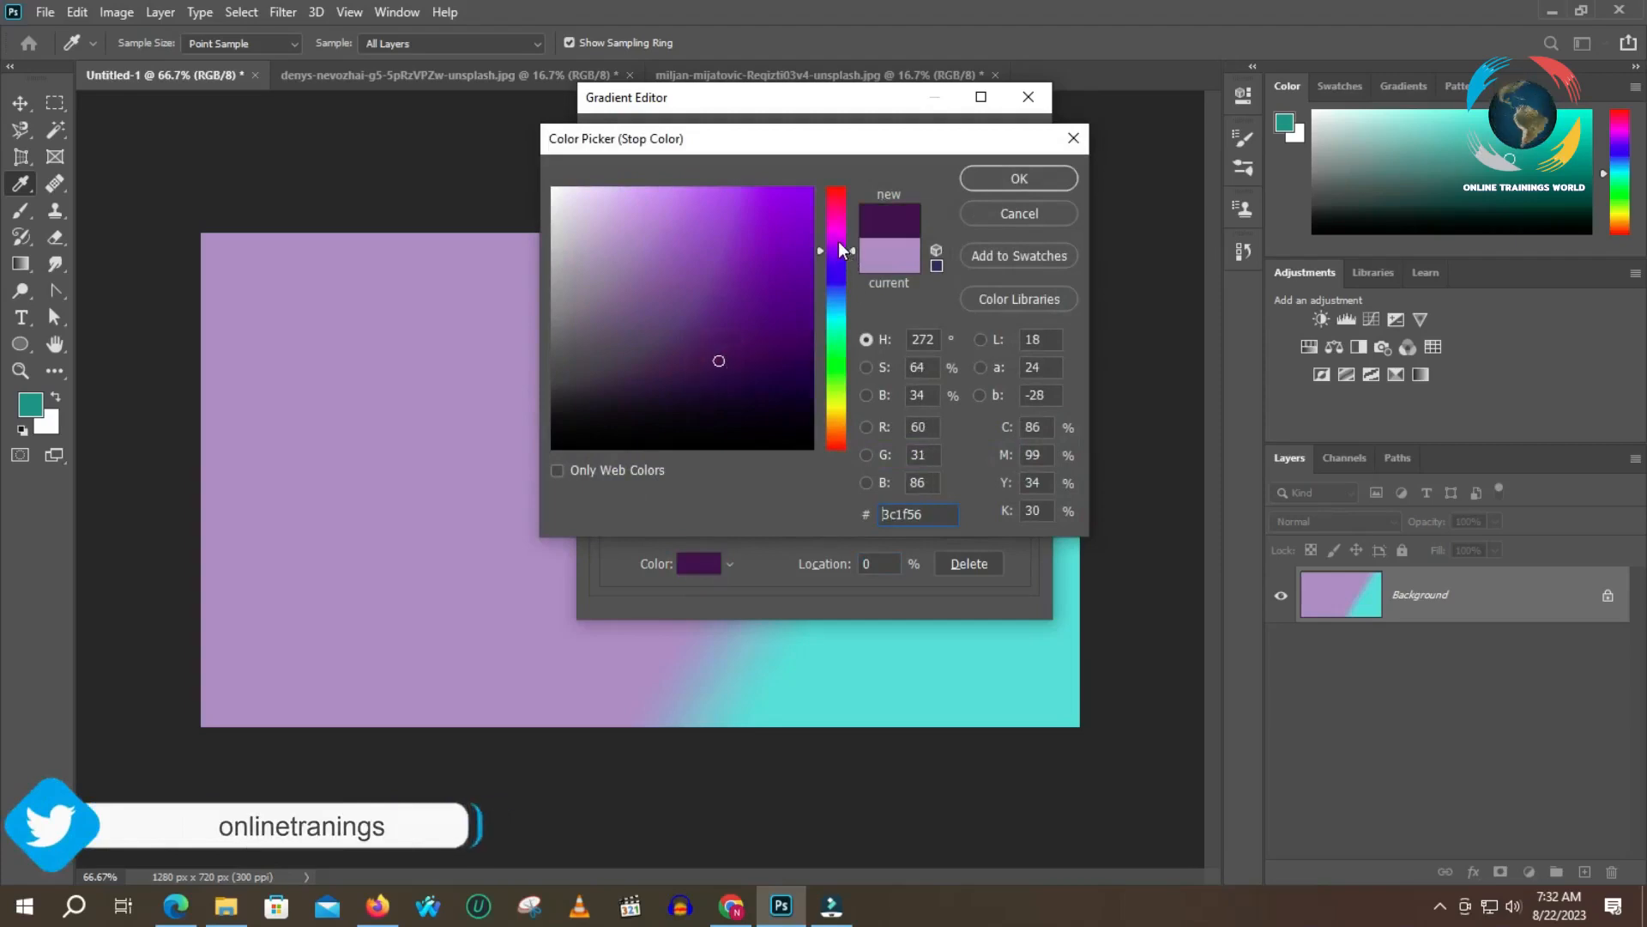
left_click_drag(848, 249, 846, 265)
left_click(708, 300)
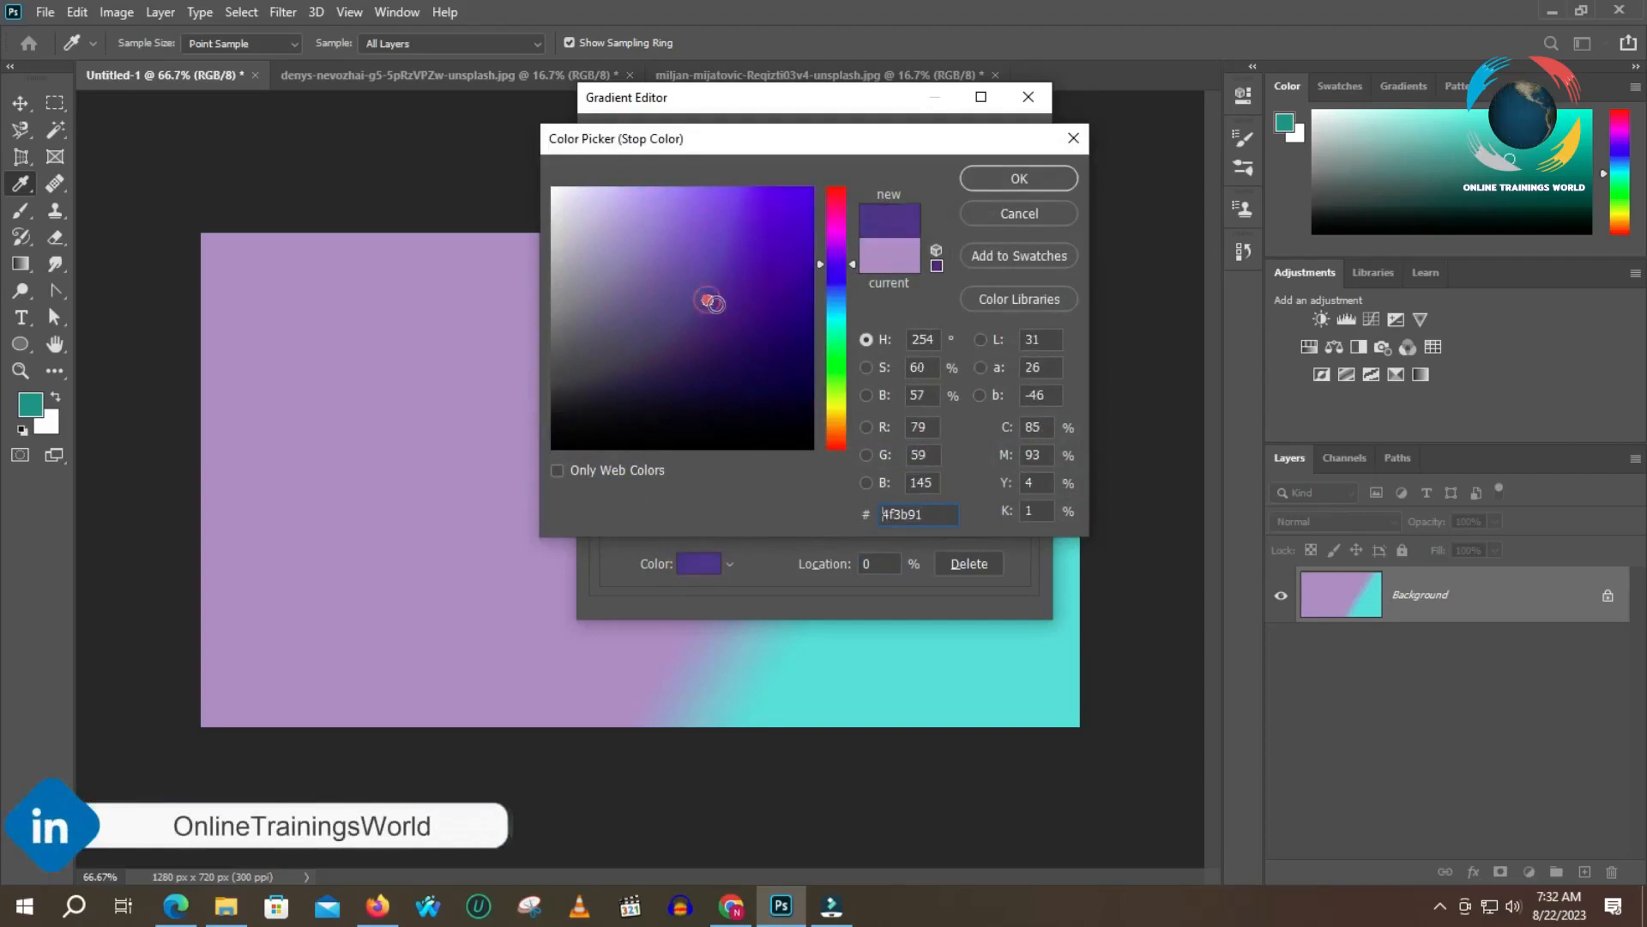
left_click(1018, 178)
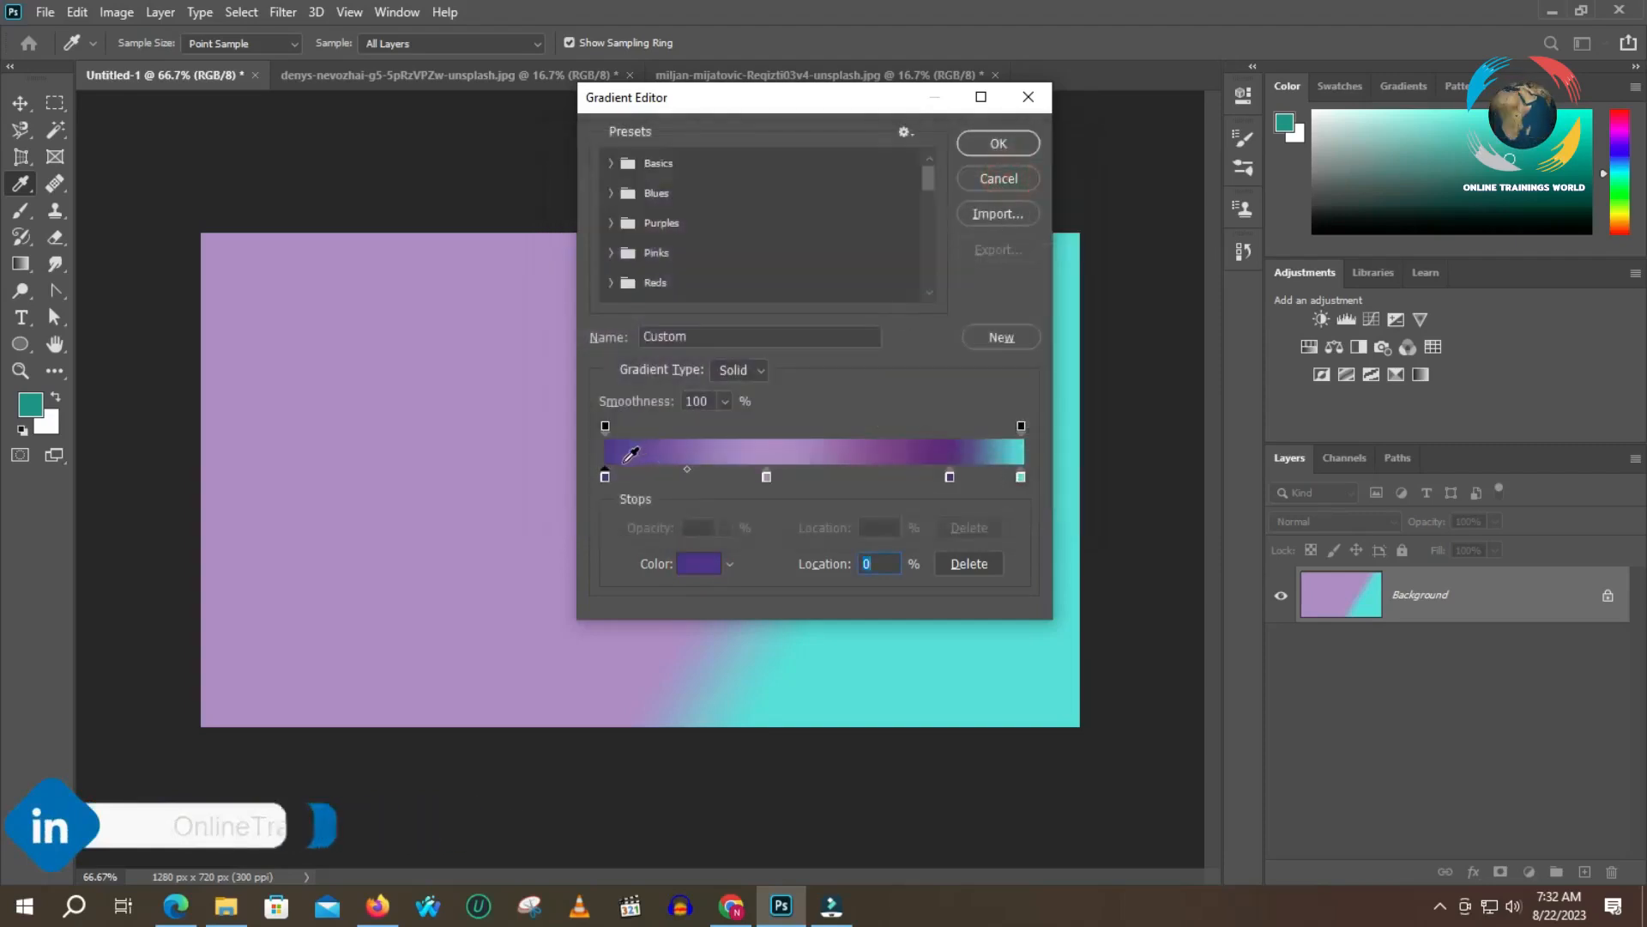
- Move the indigo stop to 21% and the dark purple stop to 67%, and refill the canvas diagonally from its upper-left corner towards the centre
left_click_drag(611, 475, 698, 474)
left_click_drag(951, 475, 887, 477)
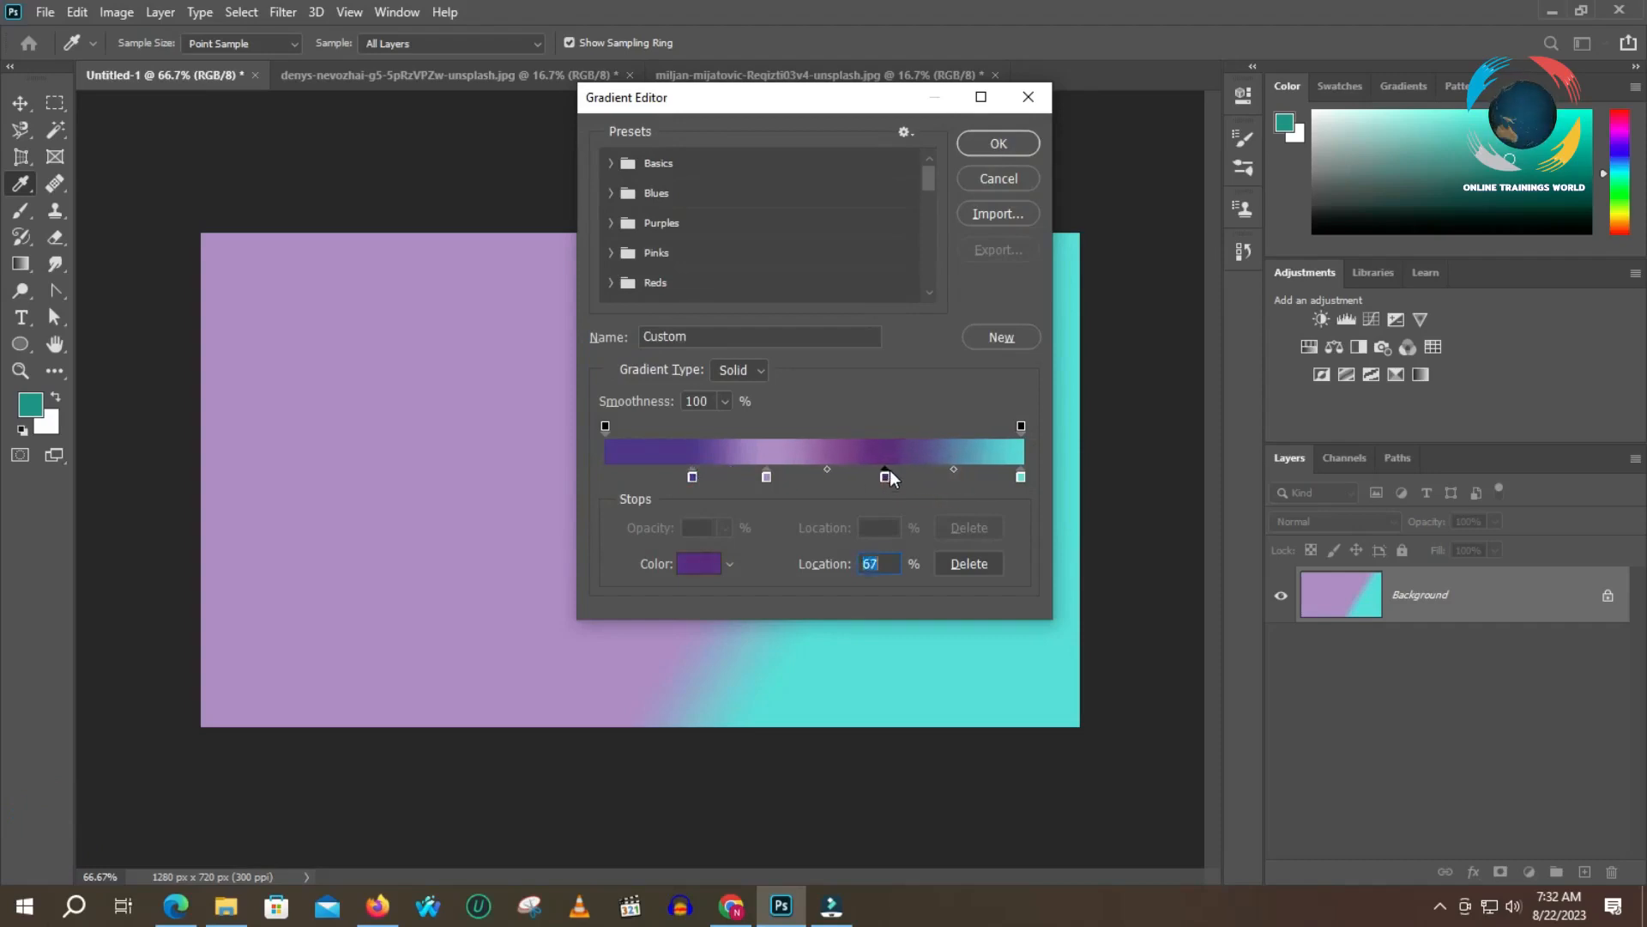
left_click(1000, 143)
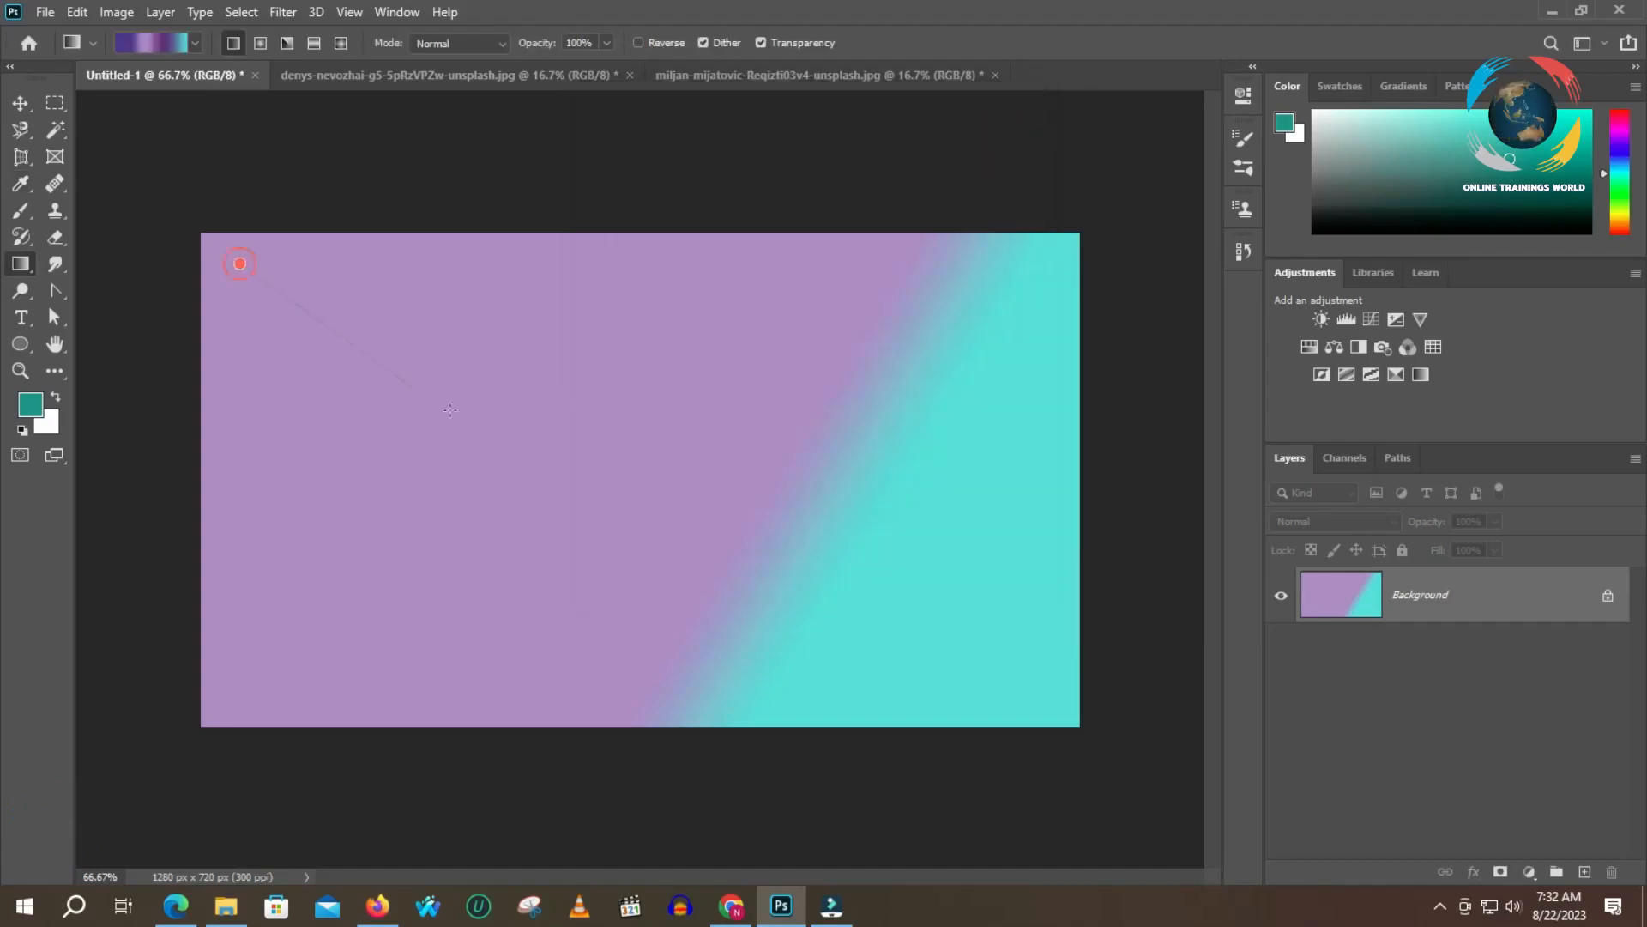
left_click_drag(450, 409, 577, 483)
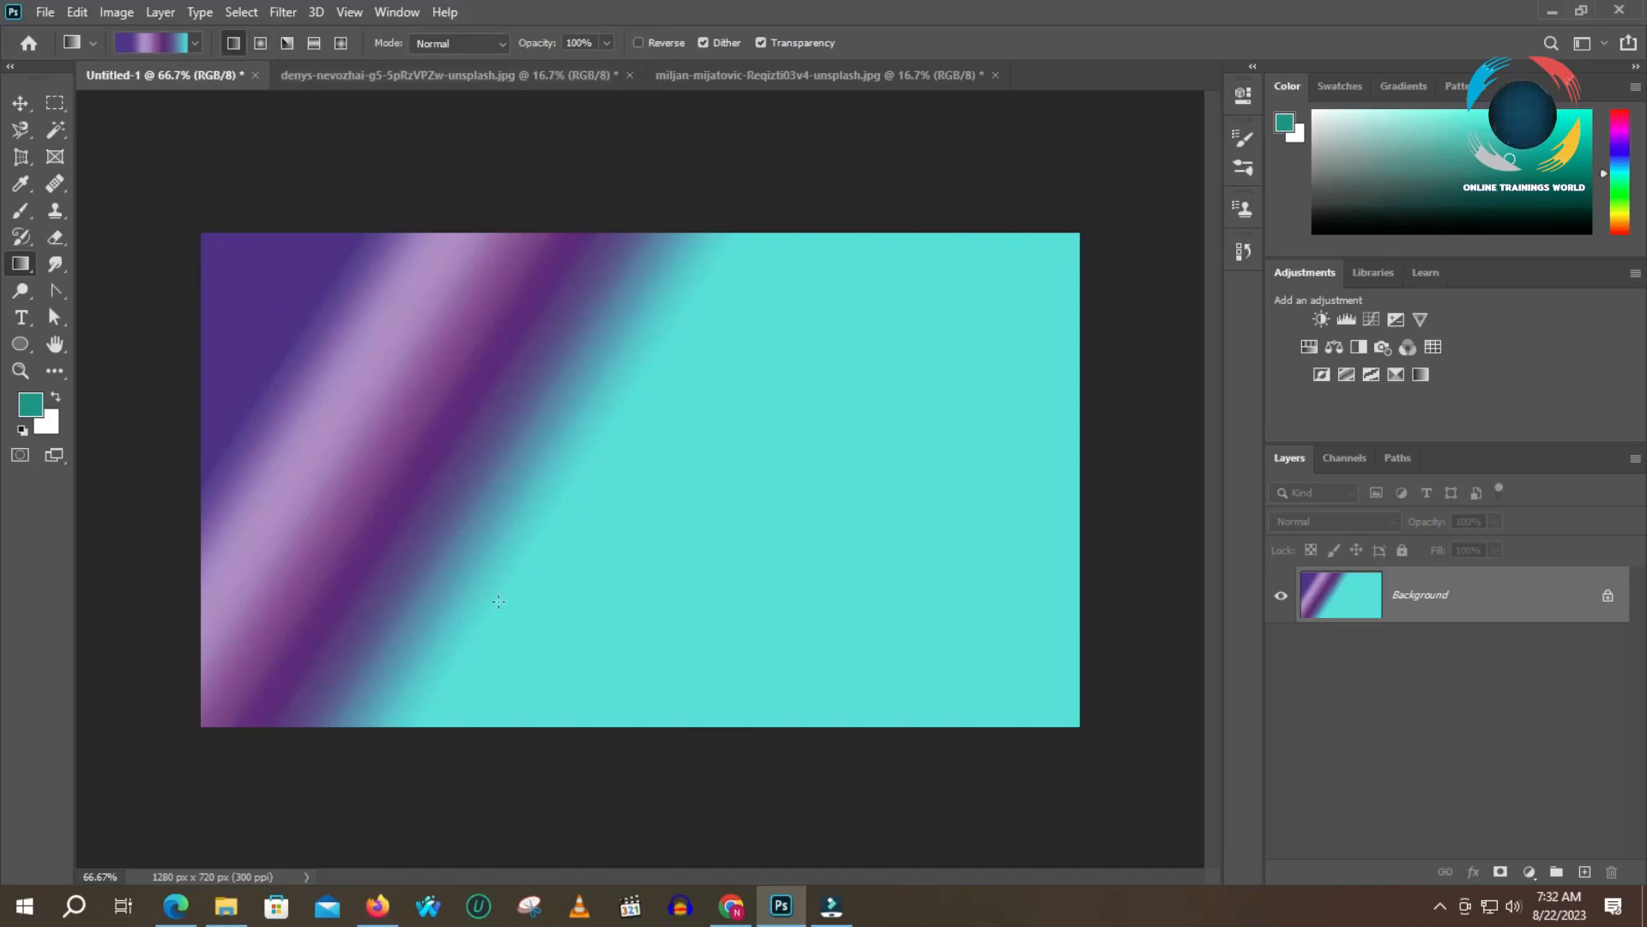
- Reopen the gradient for editing, duplicate the indigo stop to location 28% and remove the duplicate from the gradient
left_click(148, 41)
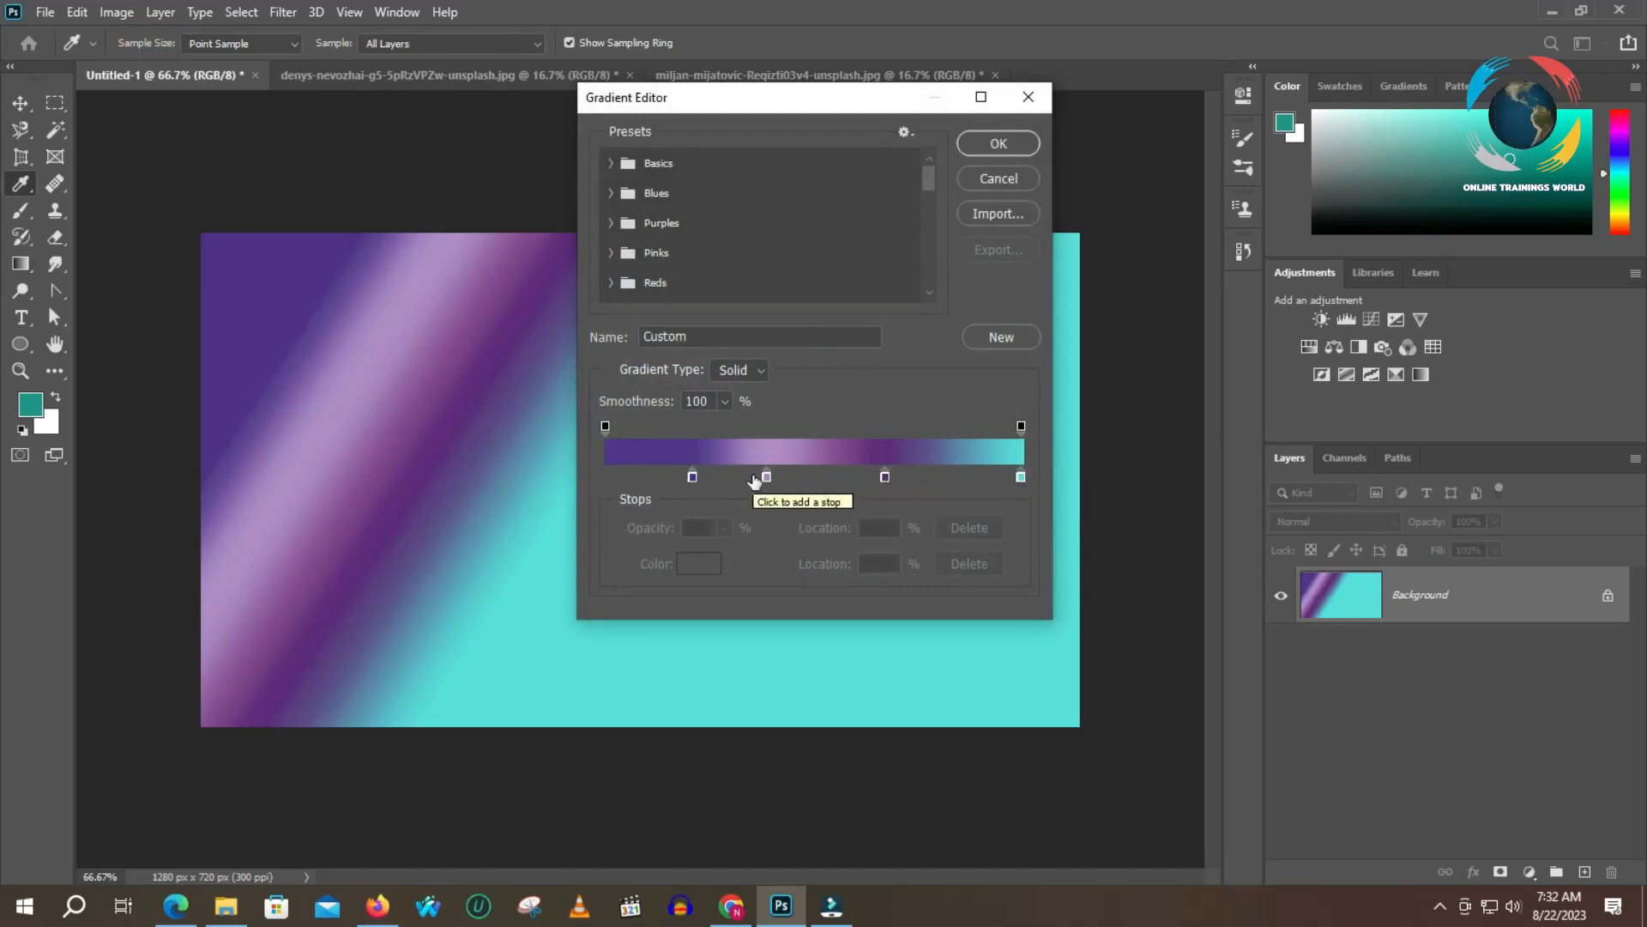
left_click(692, 476)
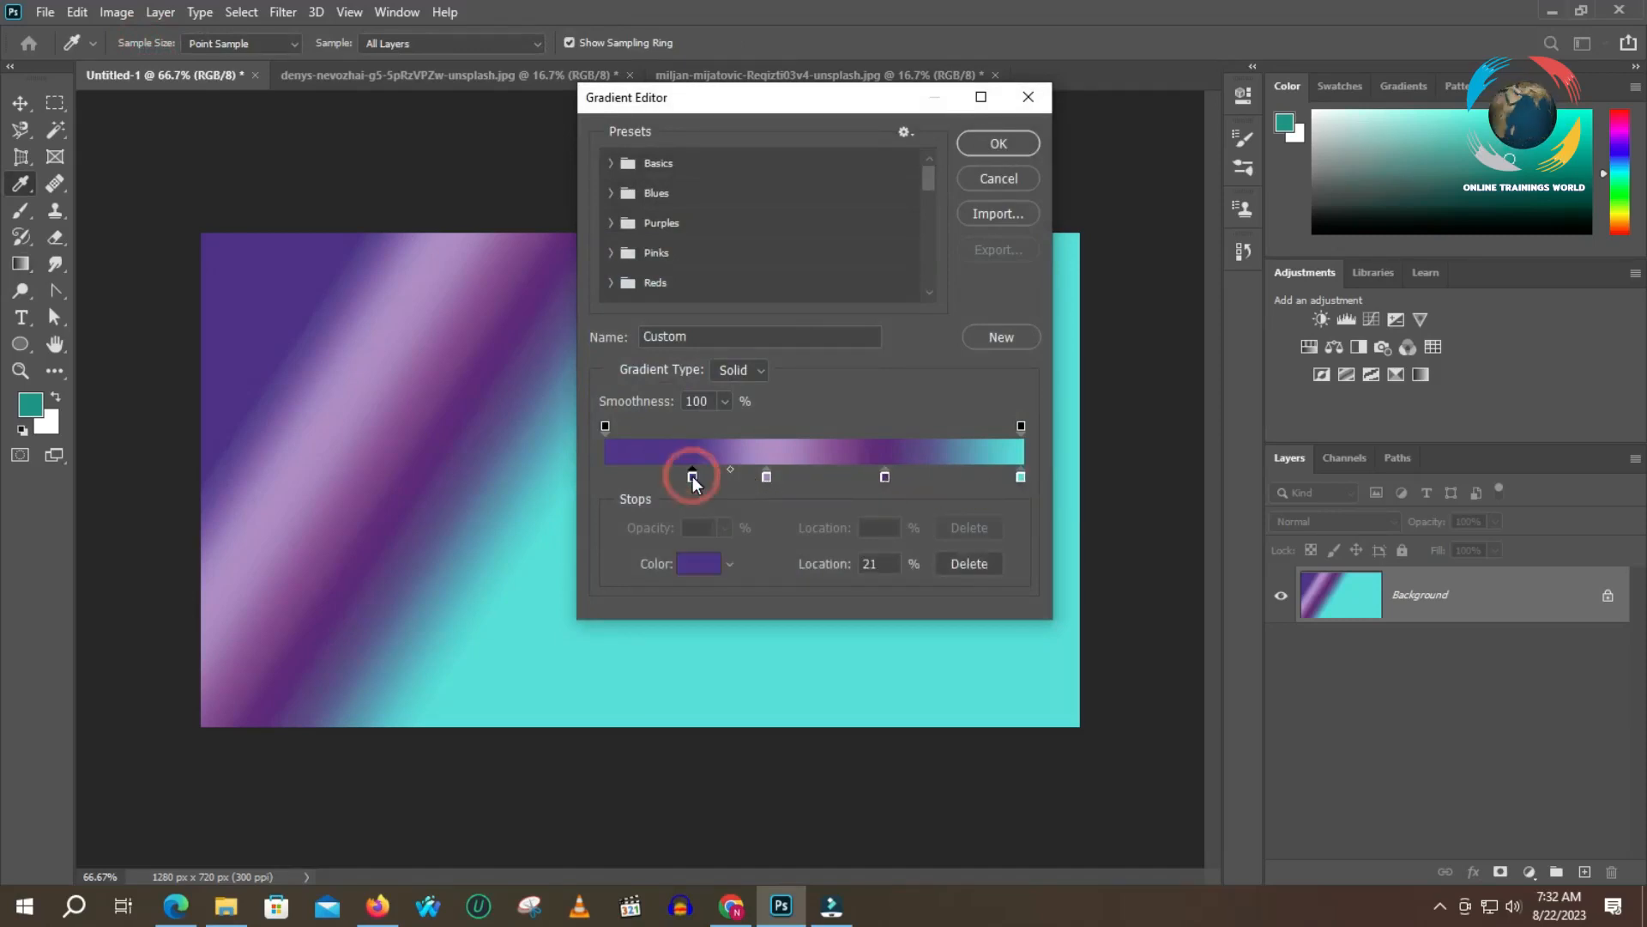
key("alt")
left_click_drag(693, 477, 719, 477)
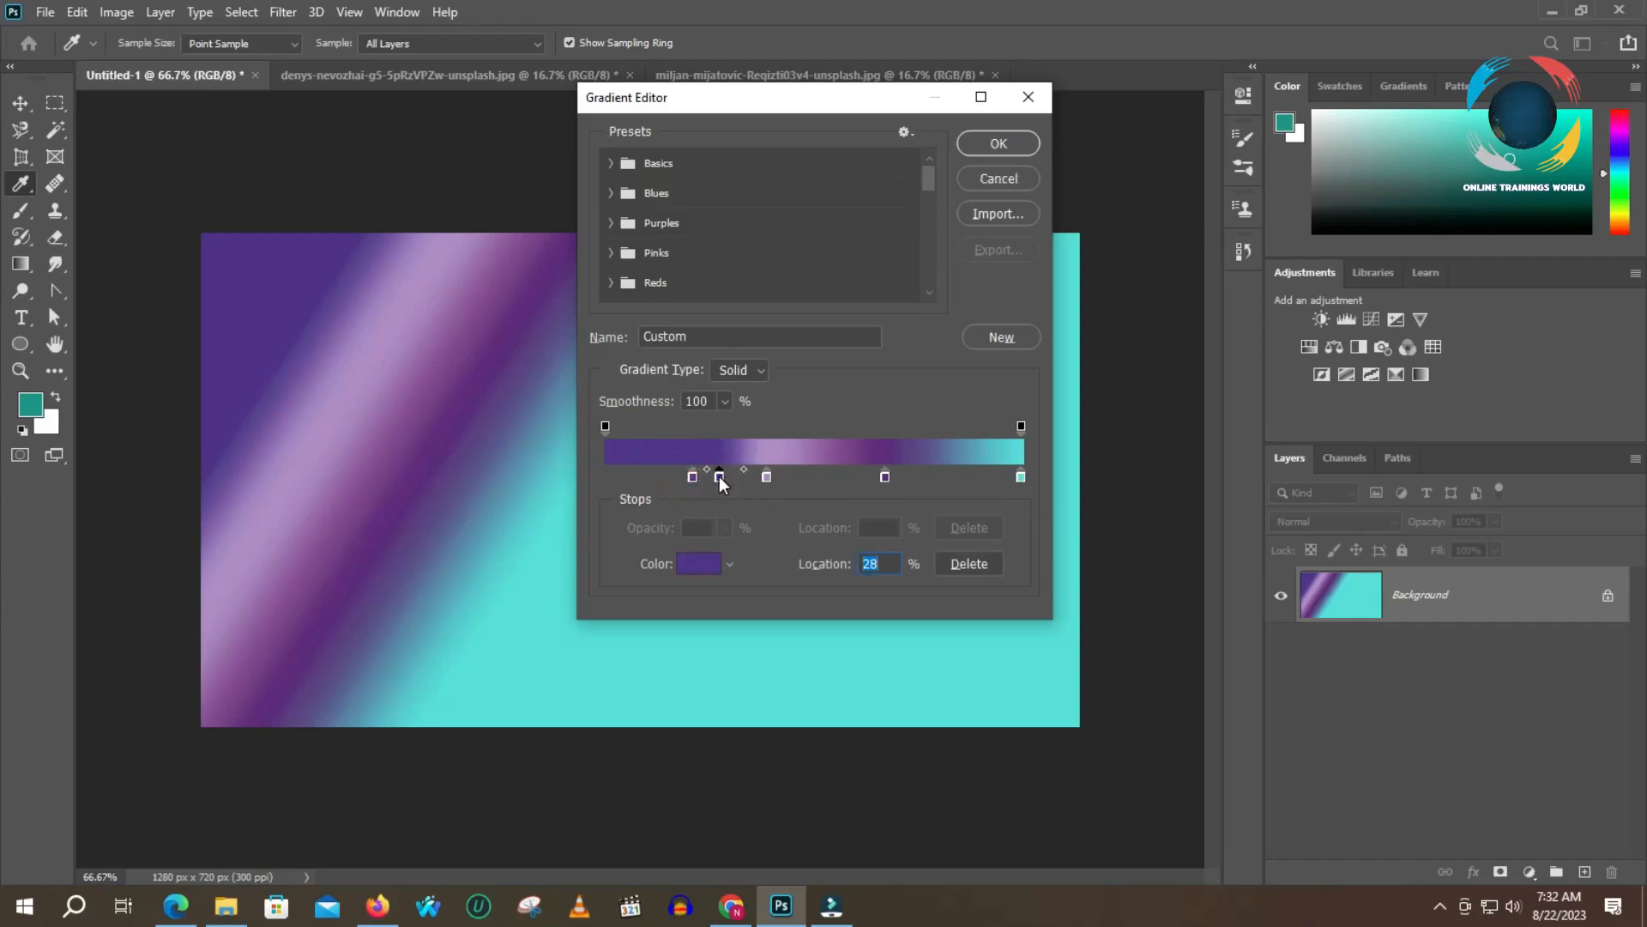
left_click_drag(719, 487, 726, 516)
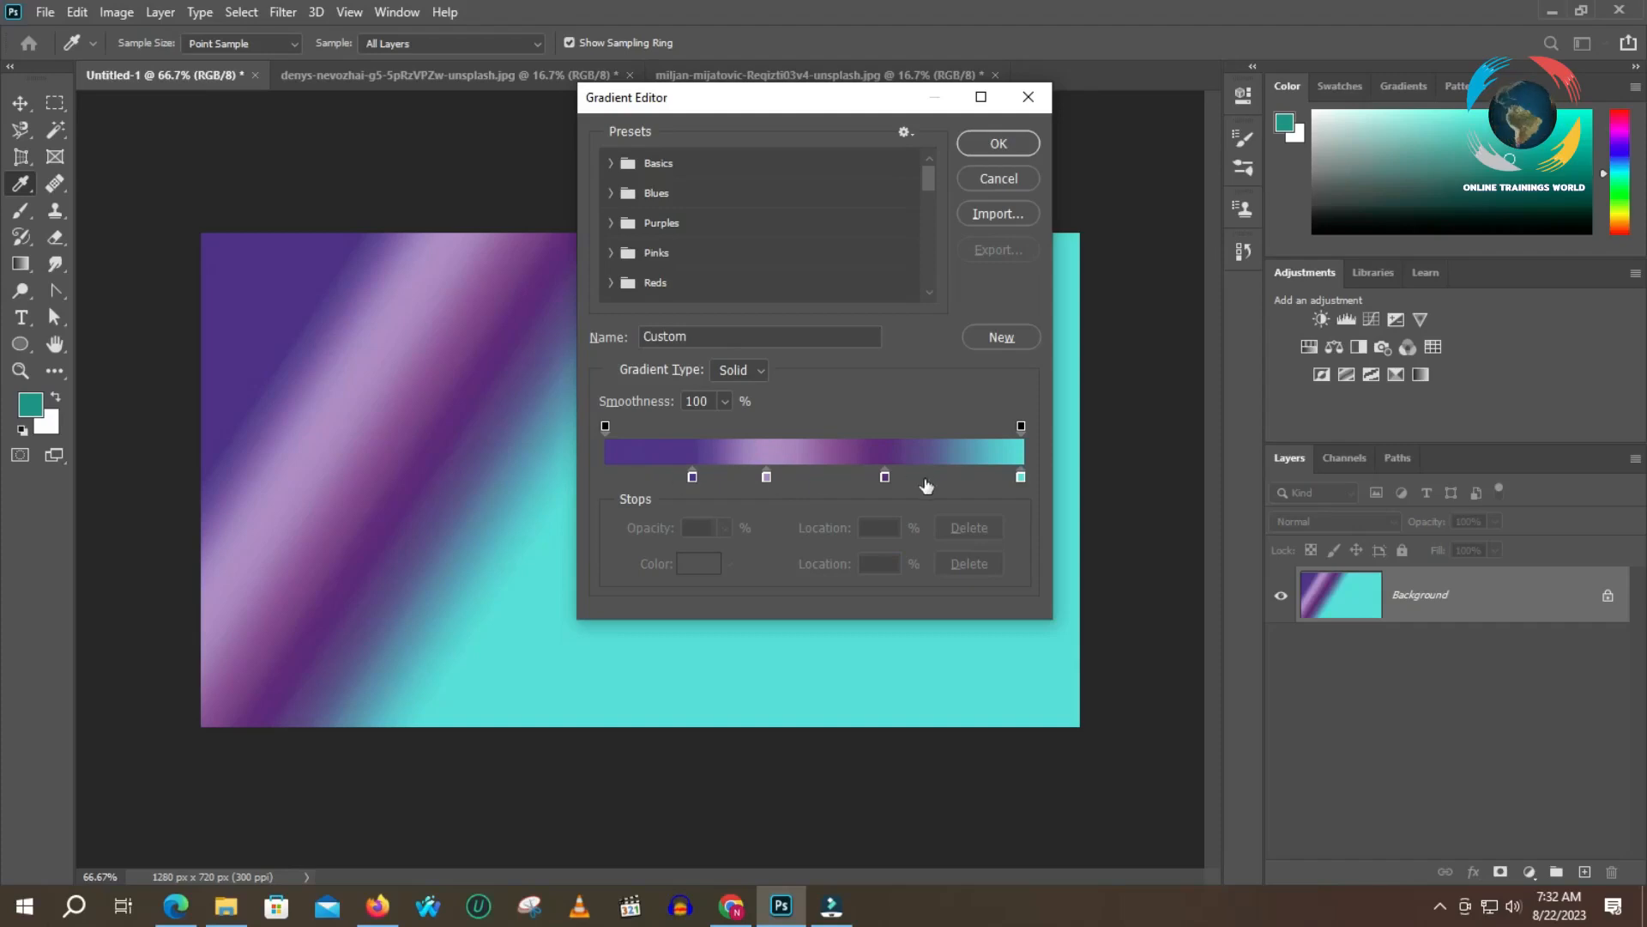
- Move both opacity stops inward, the end one to 84%, and refill the canvas diagonally from its lower-right corner towards the centre
left_click(605, 426)
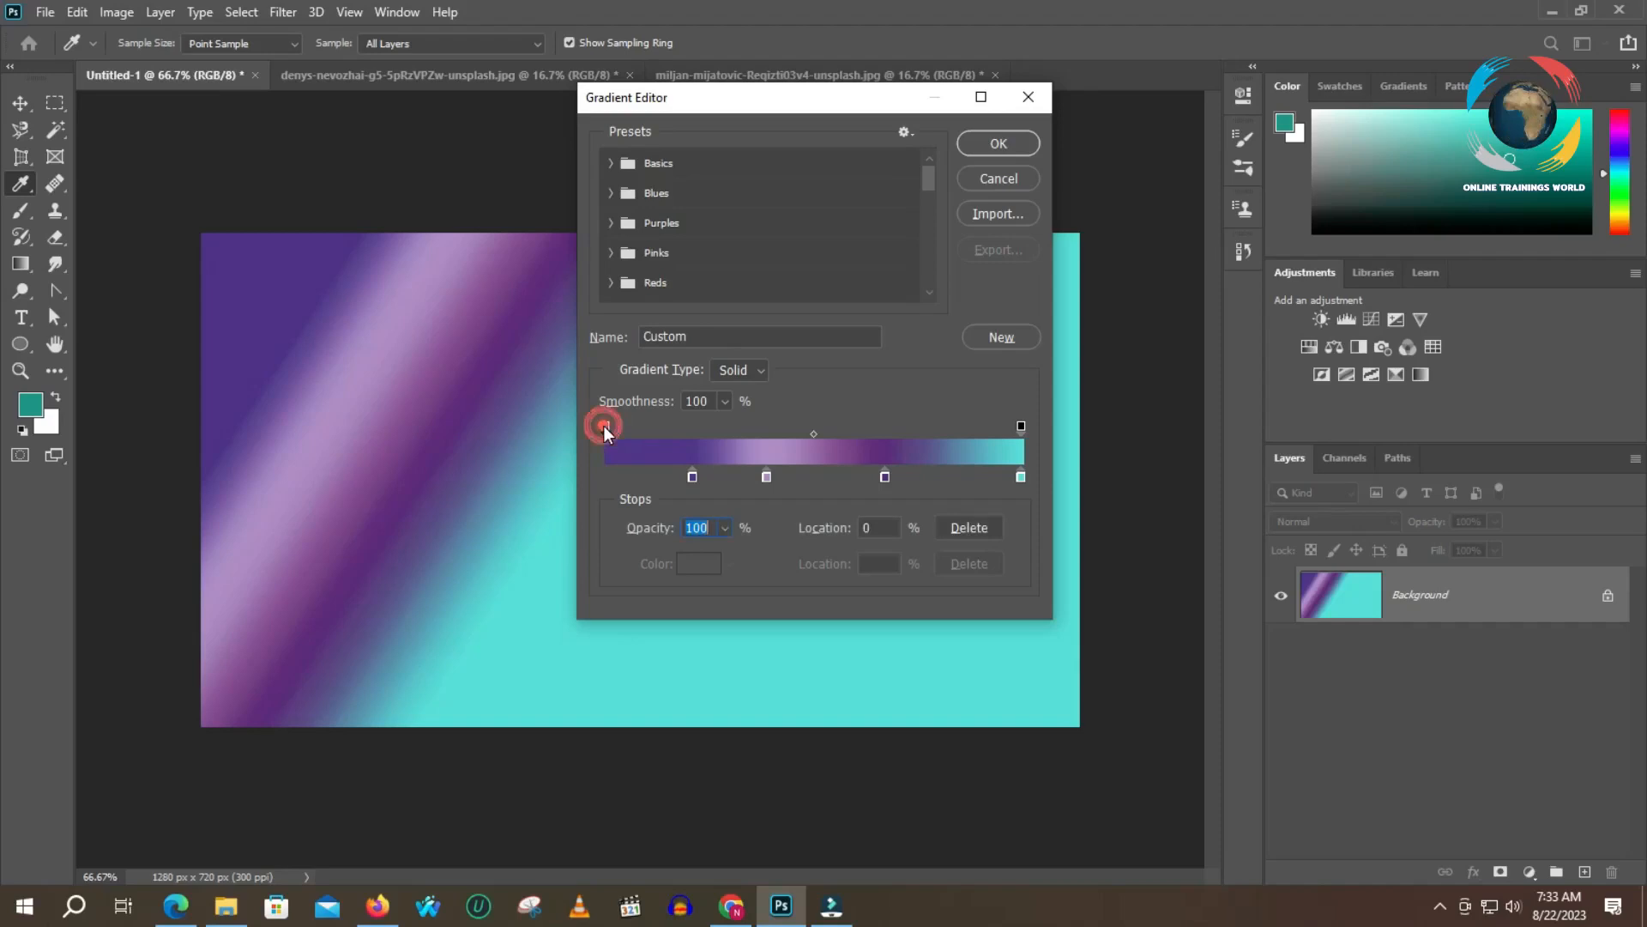
left_click_drag(605, 425, 676, 426)
left_click_drag(1021, 425, 956, 429)
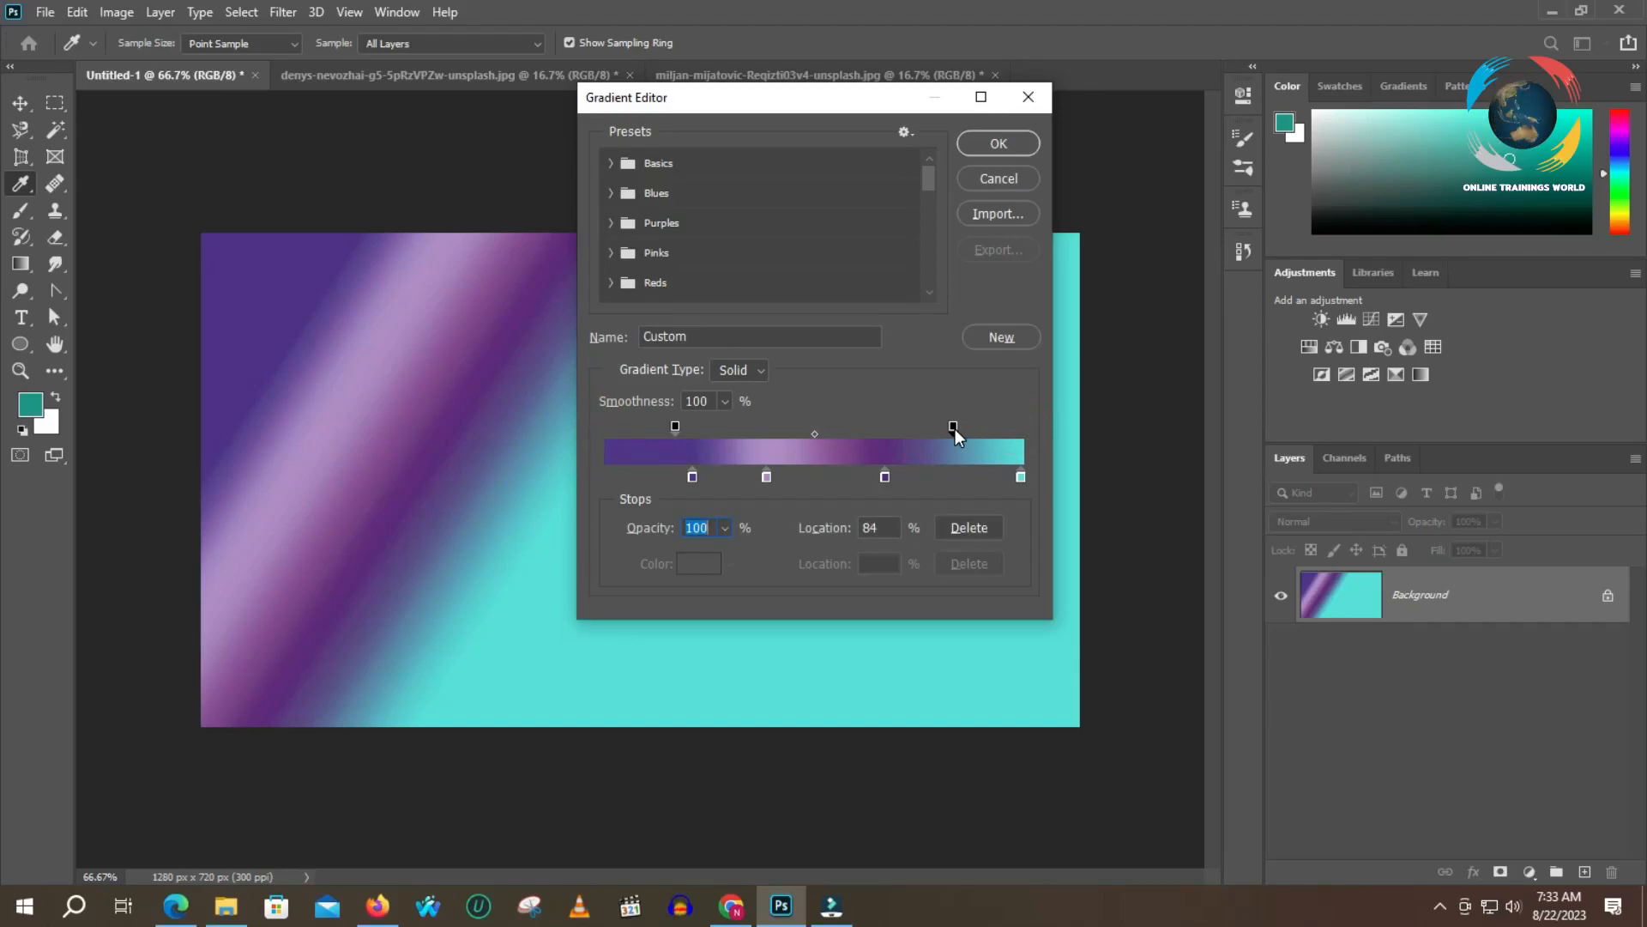
left_click(987, 145)
left_click_drag(1044, 657, 778, 519)
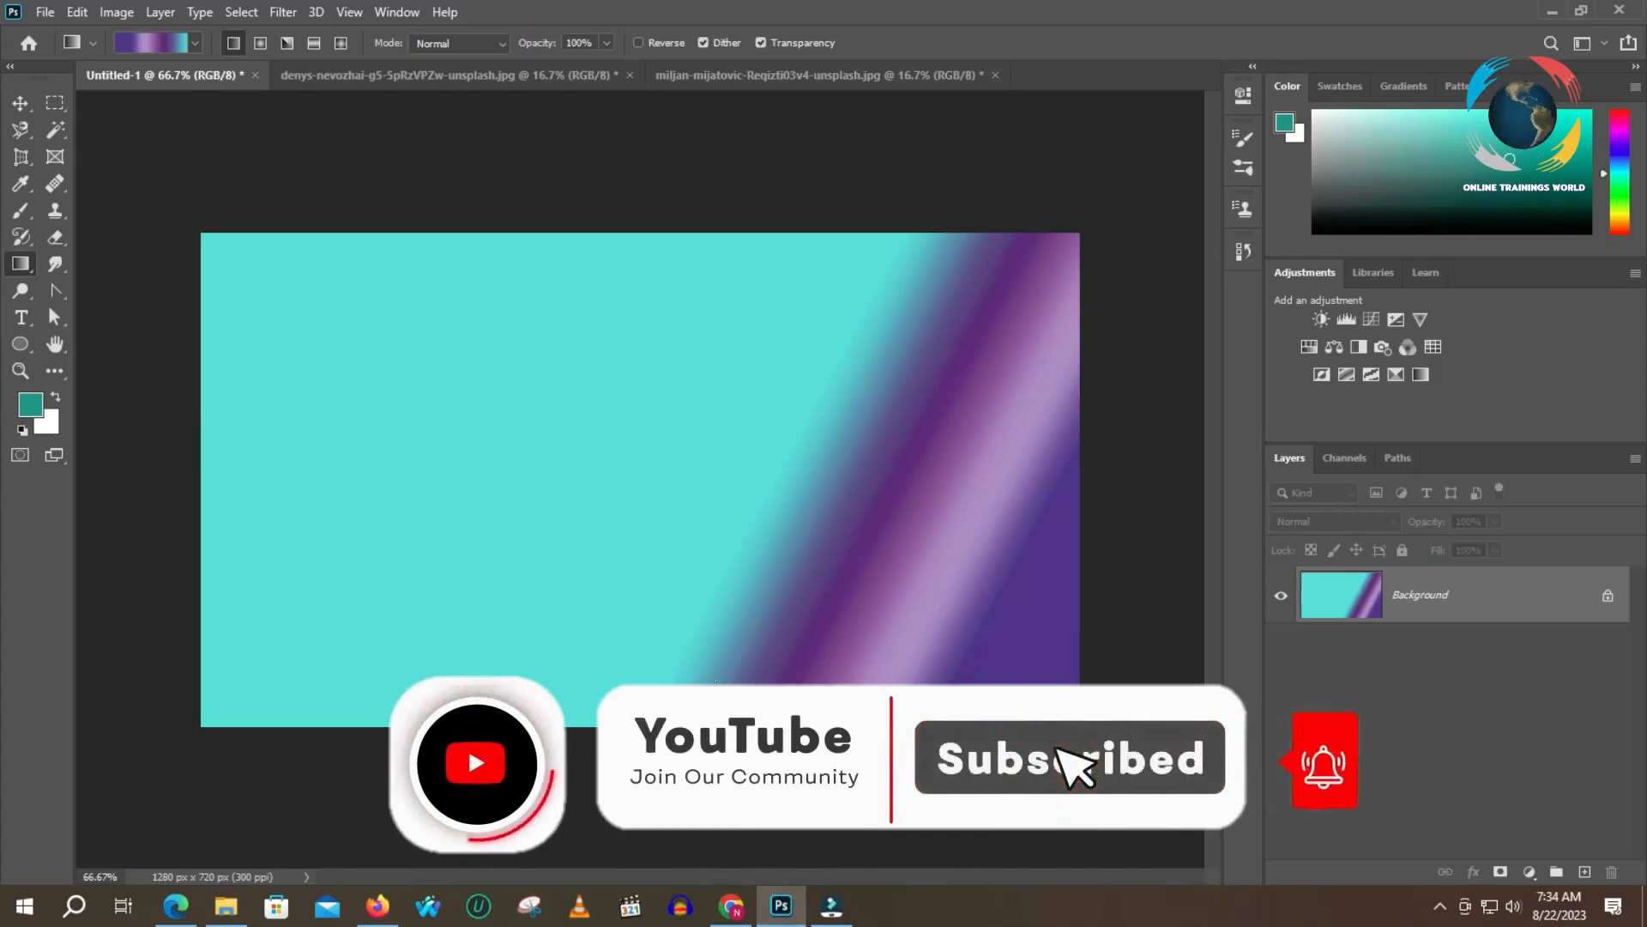
- Reopen the custom gradient for editing, name it "My New Gr" and accept the changes
left_click(165, 47)
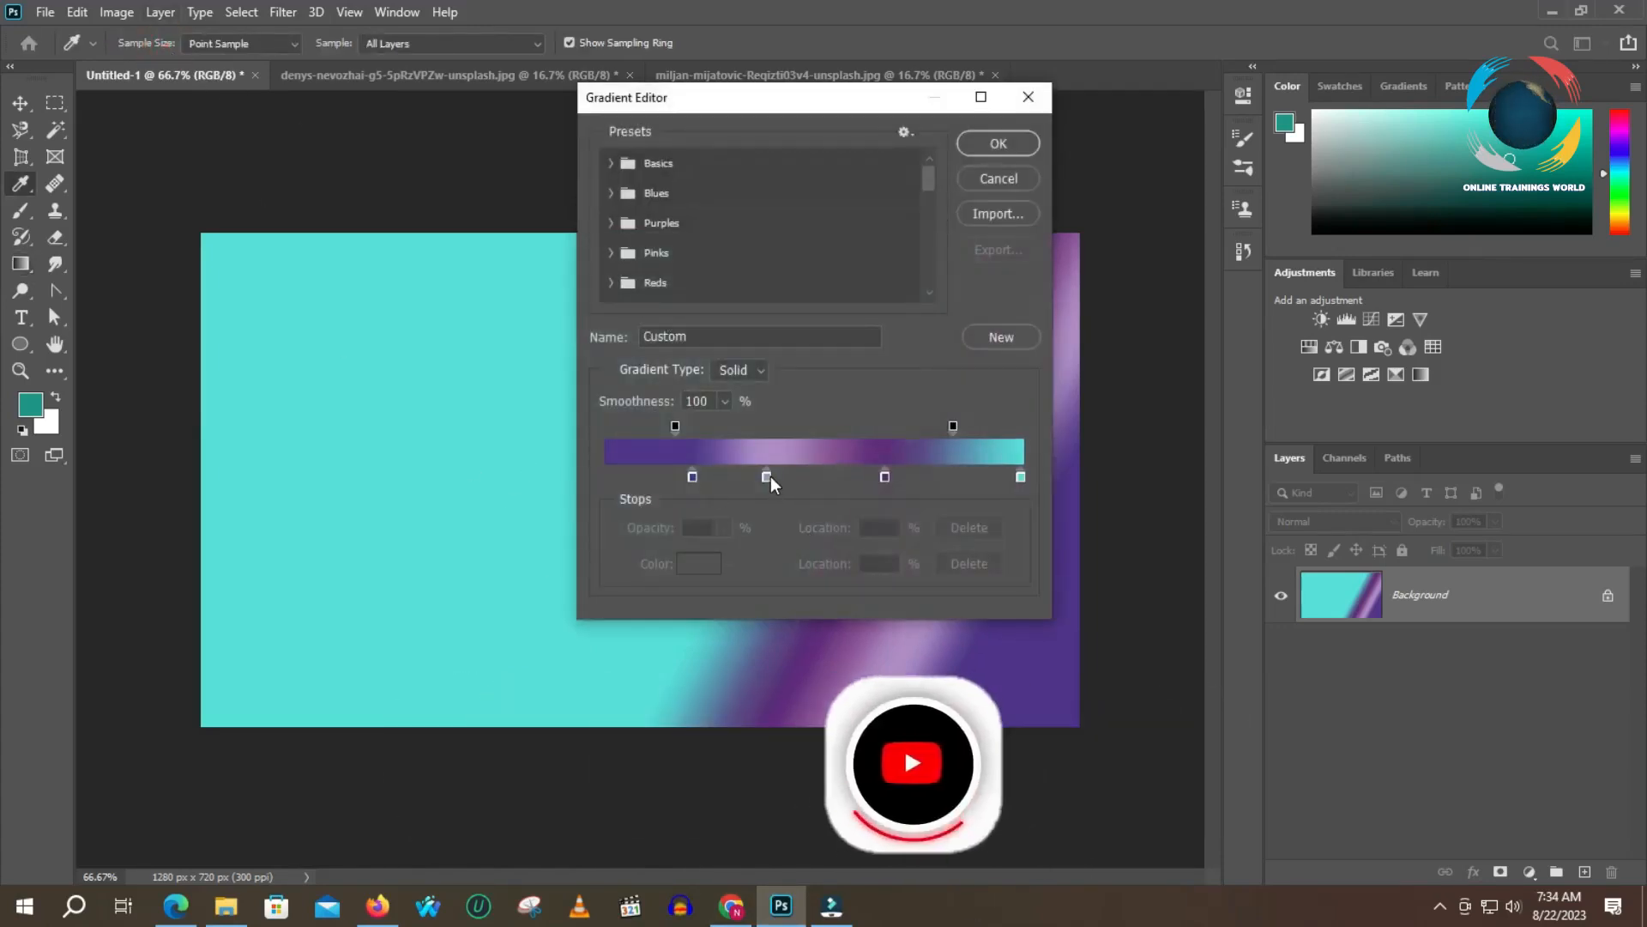
scroll(714, 296, "down", 4)
scroll(771, 265, "down", 2)
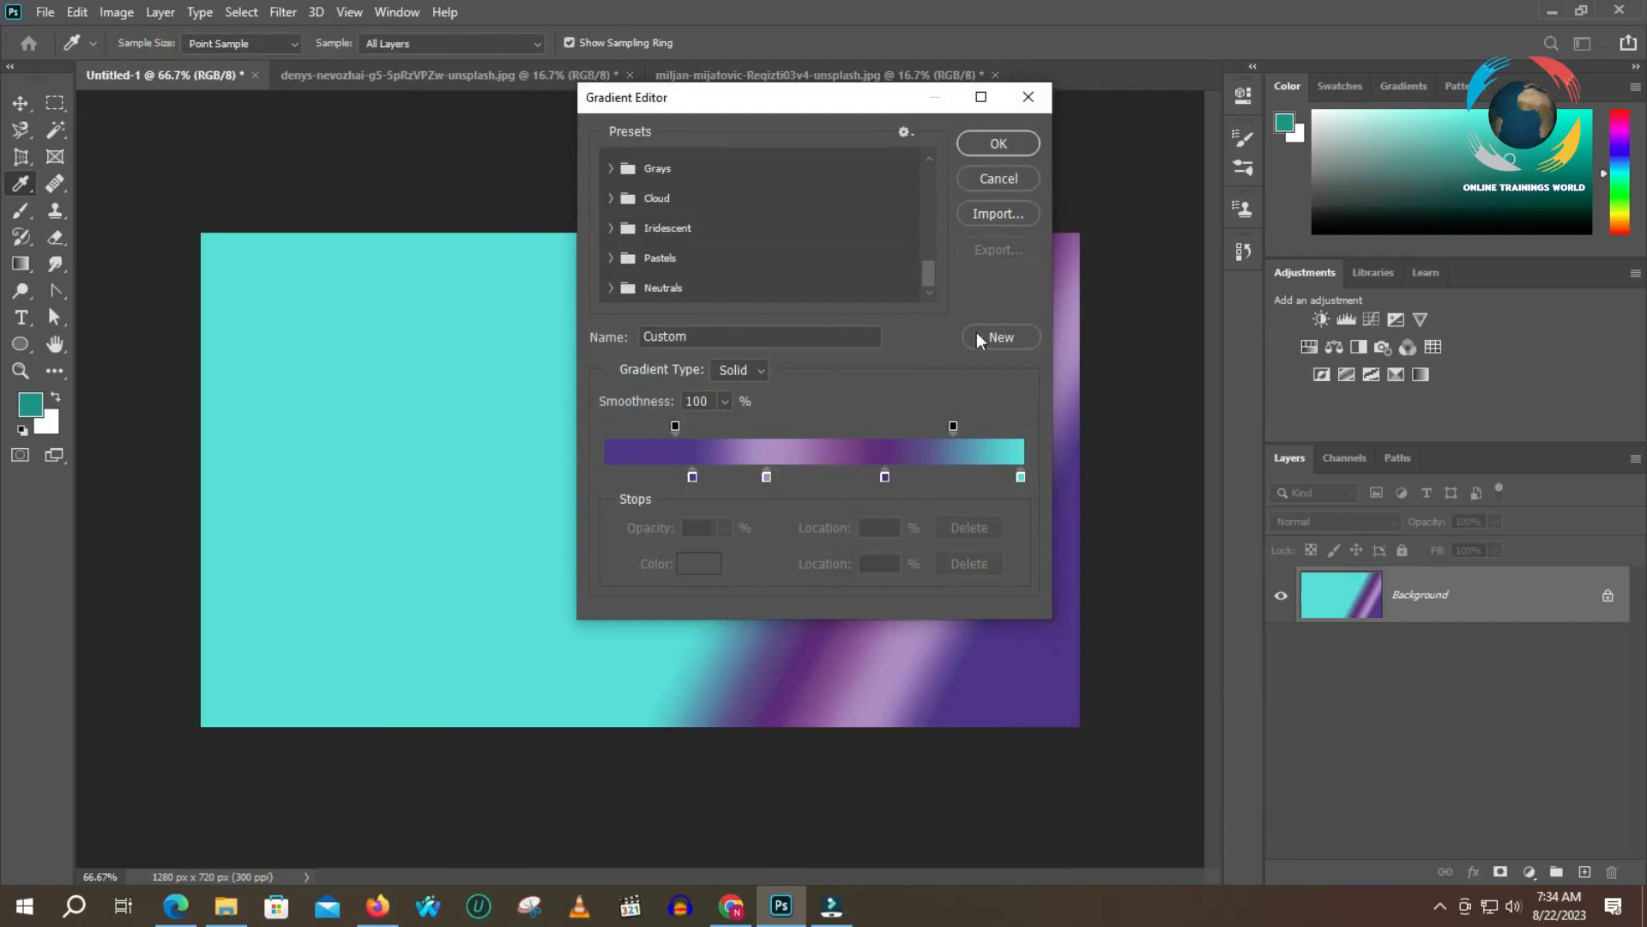
left_click_drag(826, 337, 544, 343)
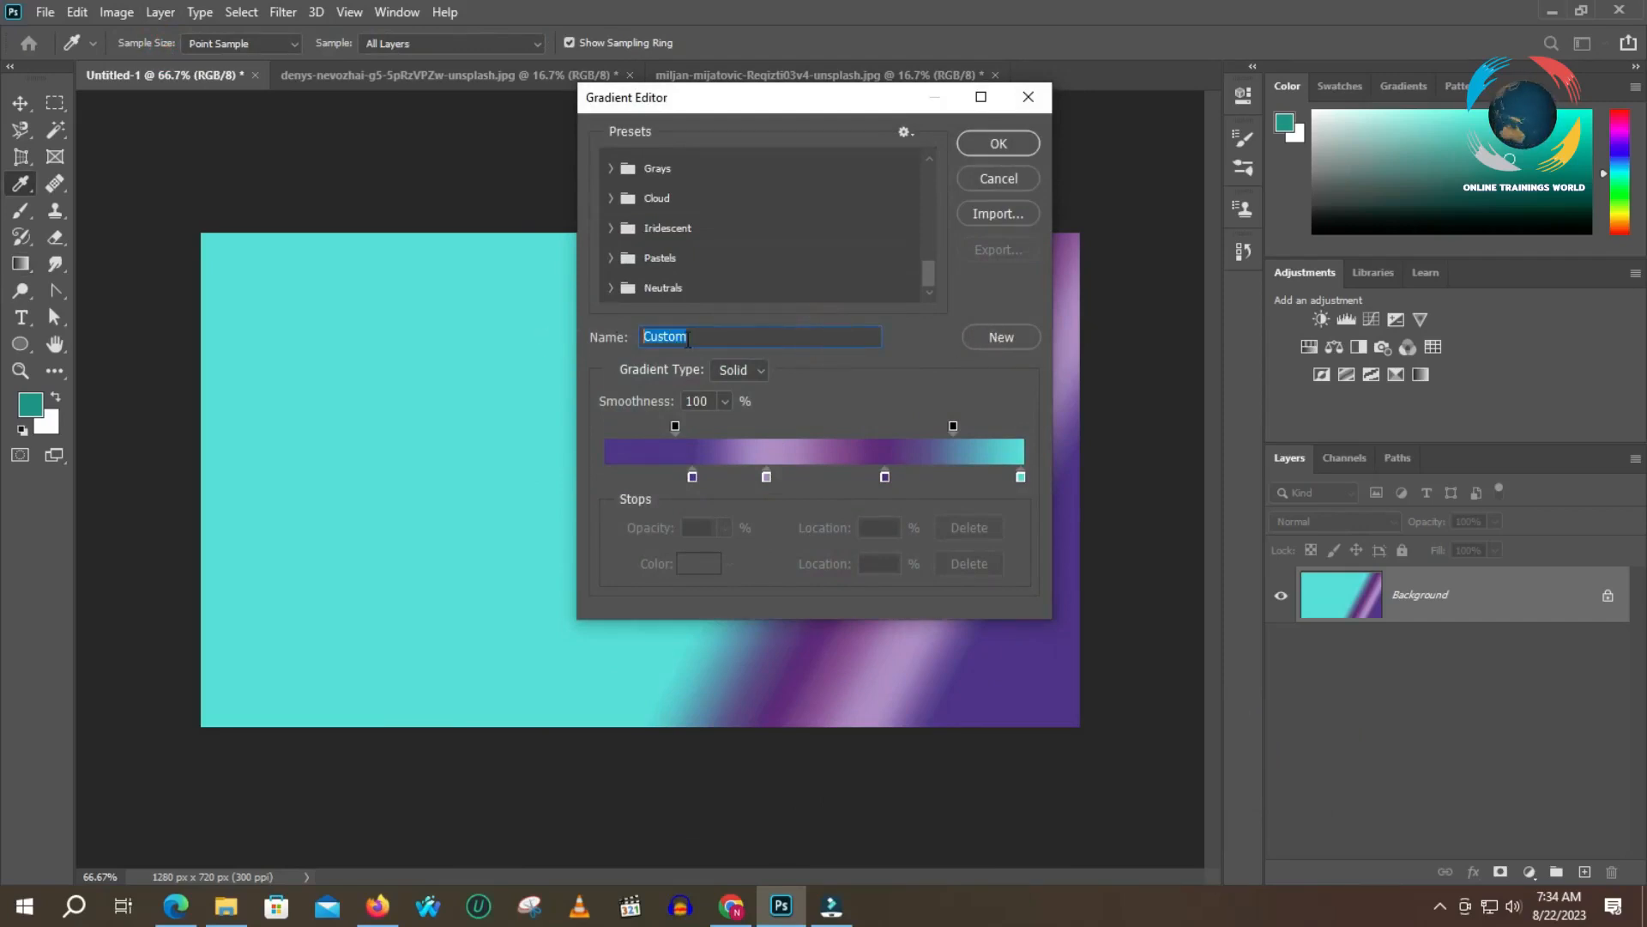
type("Me")
key("BackSpace")
type("y")
type(" Nr")
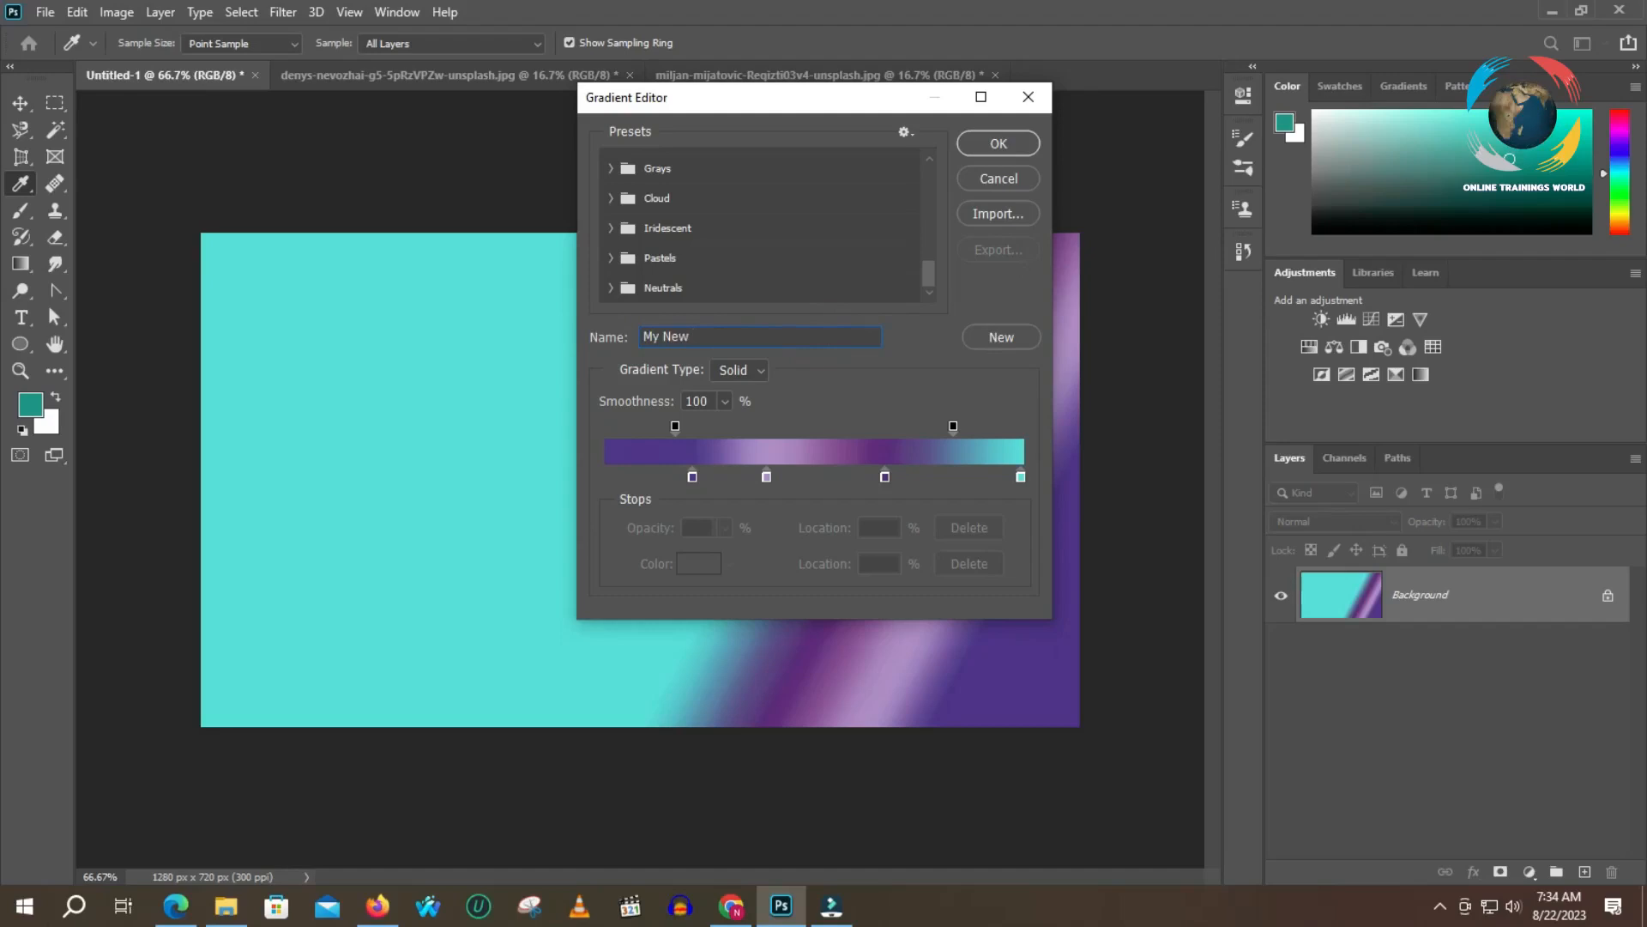
type("w Gr")
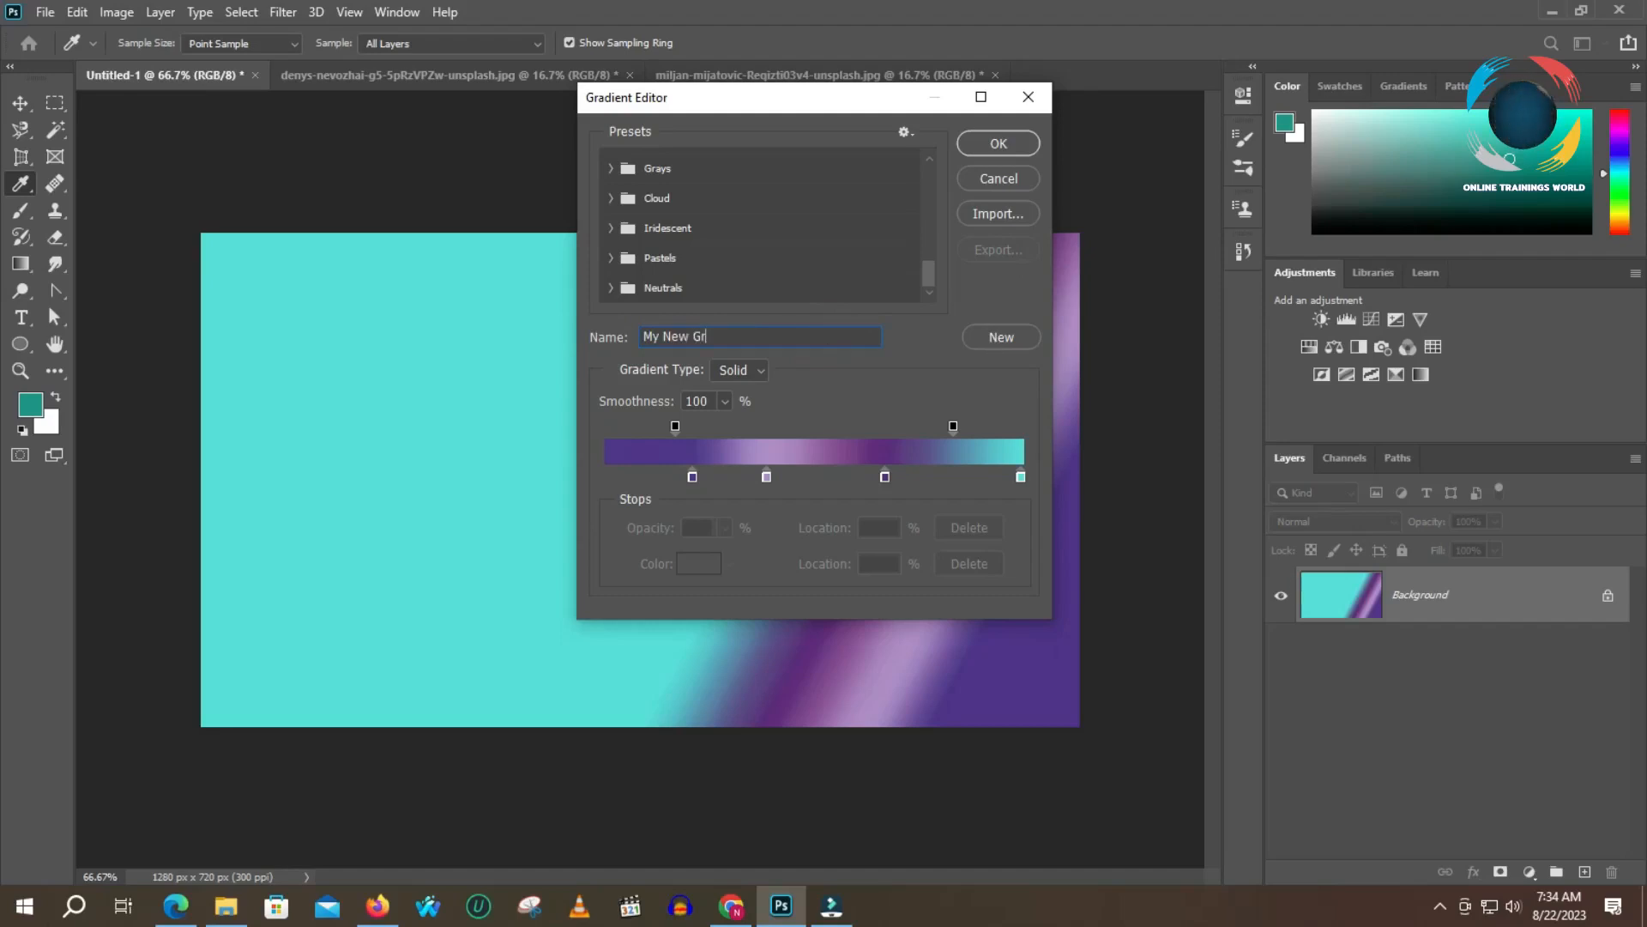
left_click(998, 144)
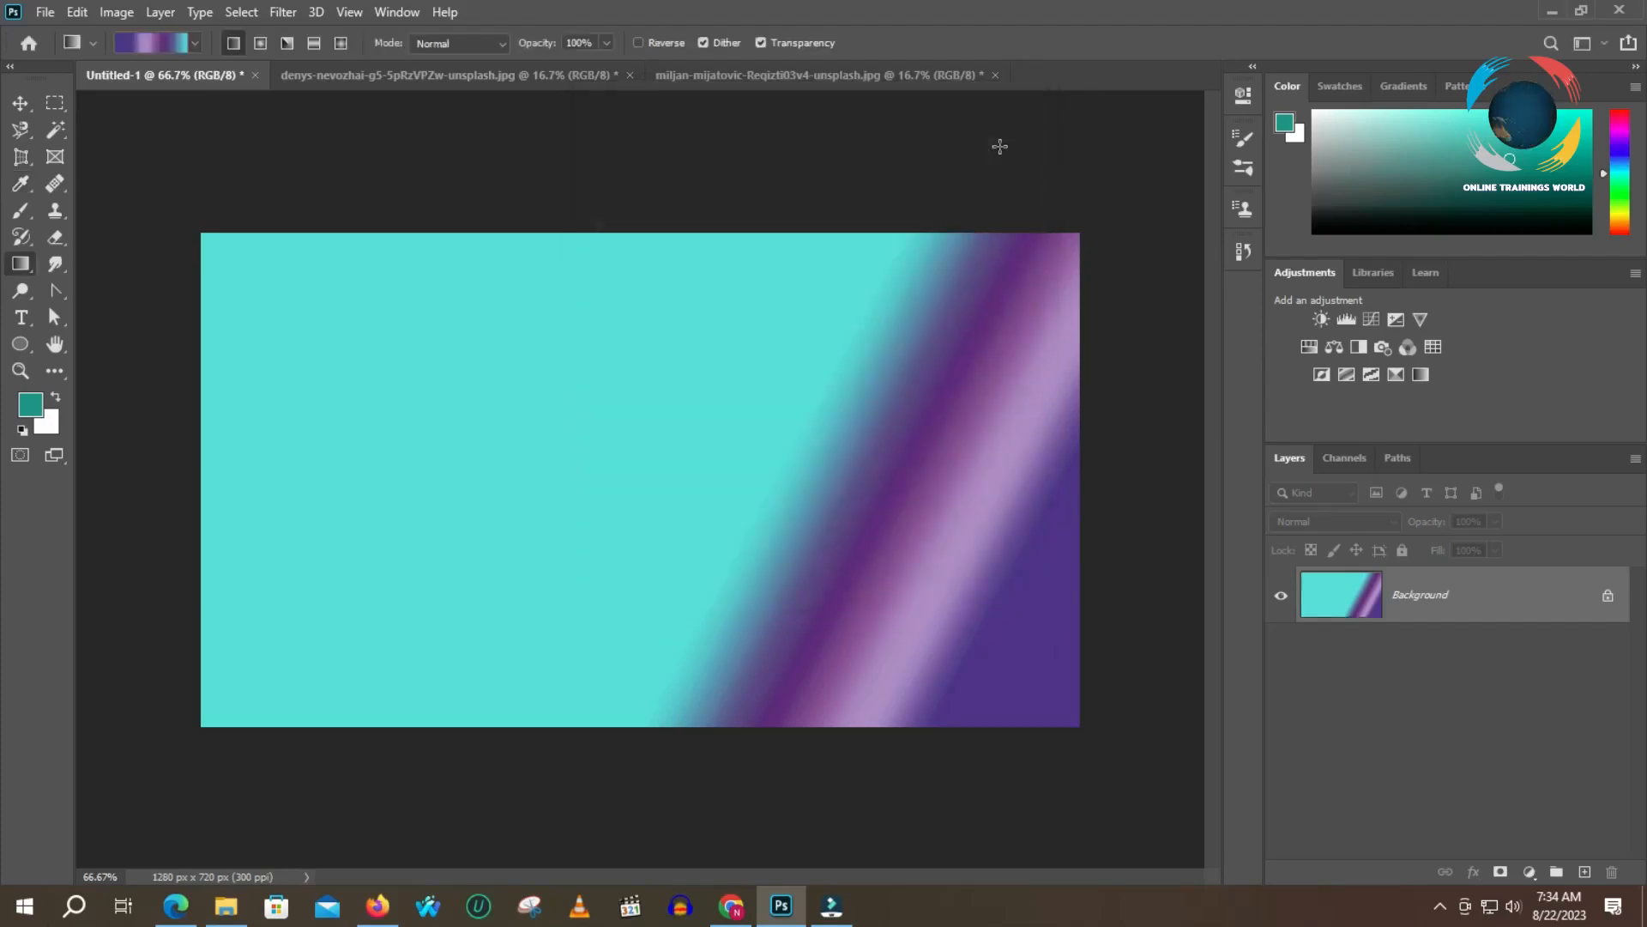
- Open the gradient for editing and look through the Greens, Grays and Cloud preset groups
left_click(157, 43)
scroll(720, 275, "down", 4)
scroll(710, 298, "down", 3)
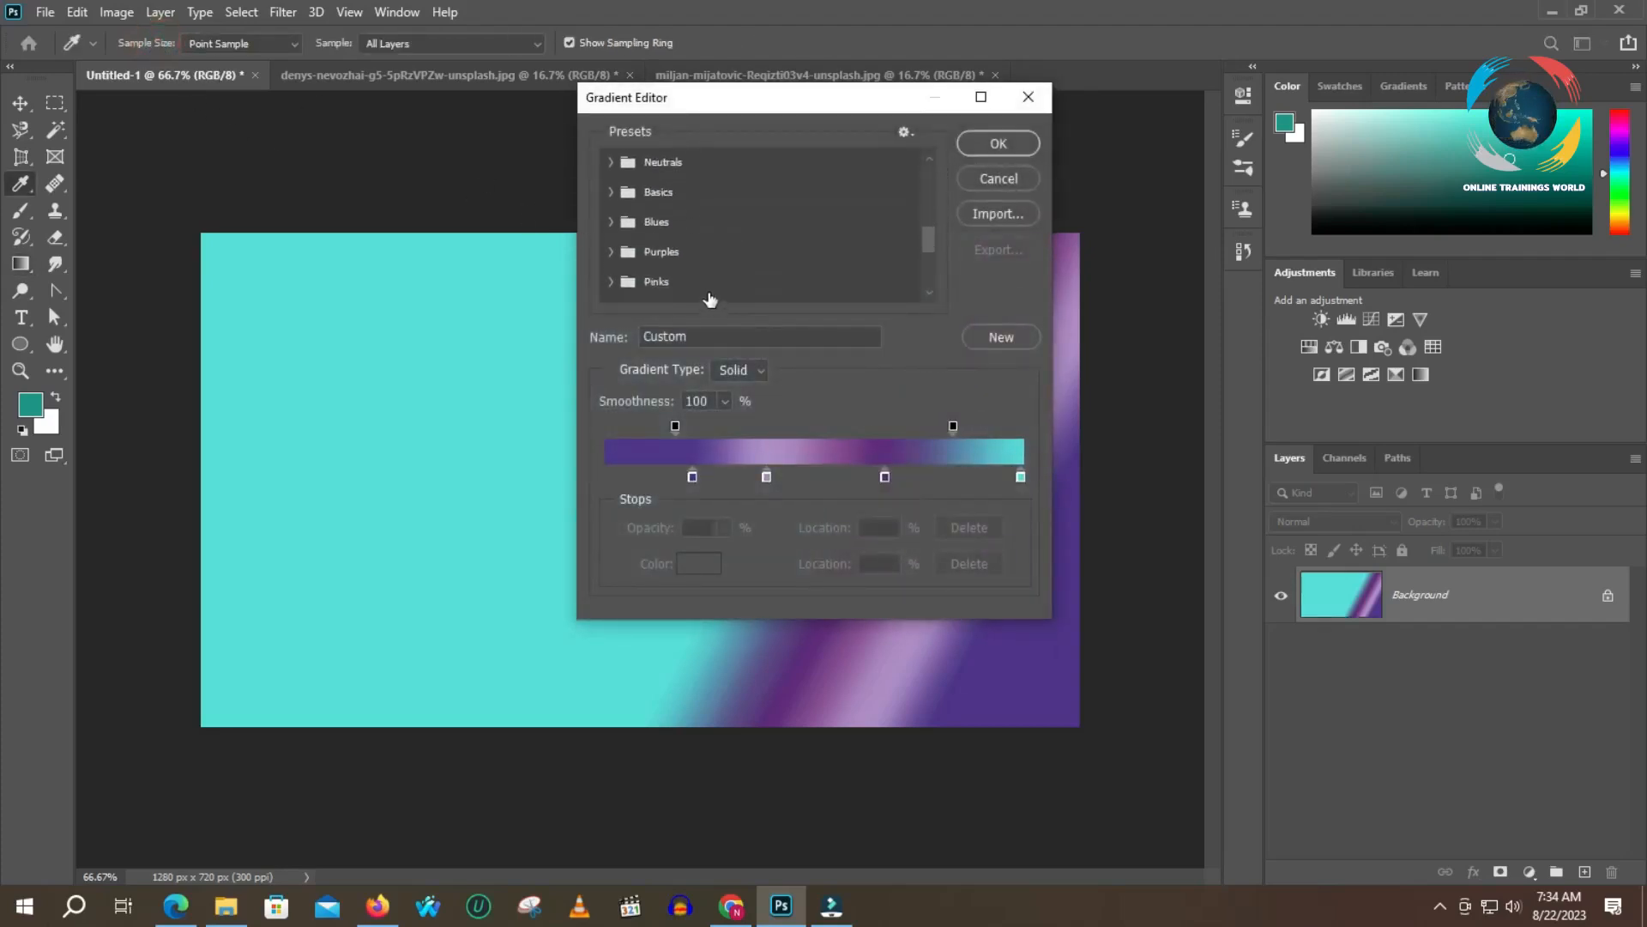
scroll(640, 270, "up", 3)
scroll(635, 257, "up", 1)
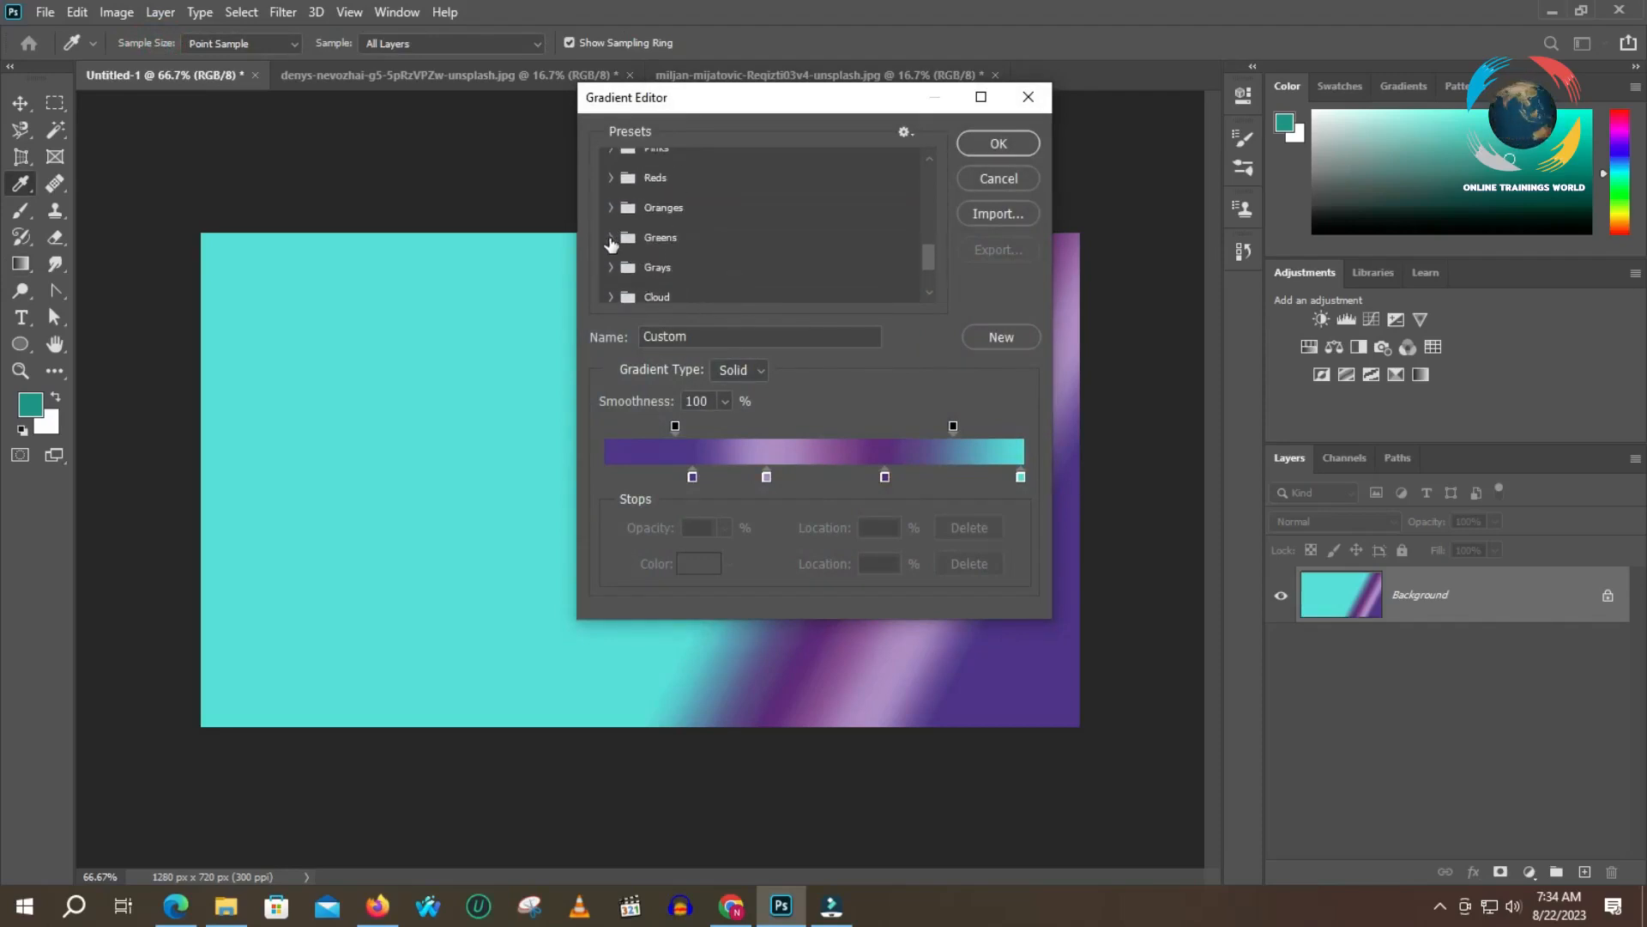
left_click(611, 241)
scroll(626, 266, "down", 2)
scroll(633, 274, "down", 2)
left_click(609, 231)
scroll(611, 258, "down", 1)
scroll(614, 262, "down", 1)
left_click(606, 223)
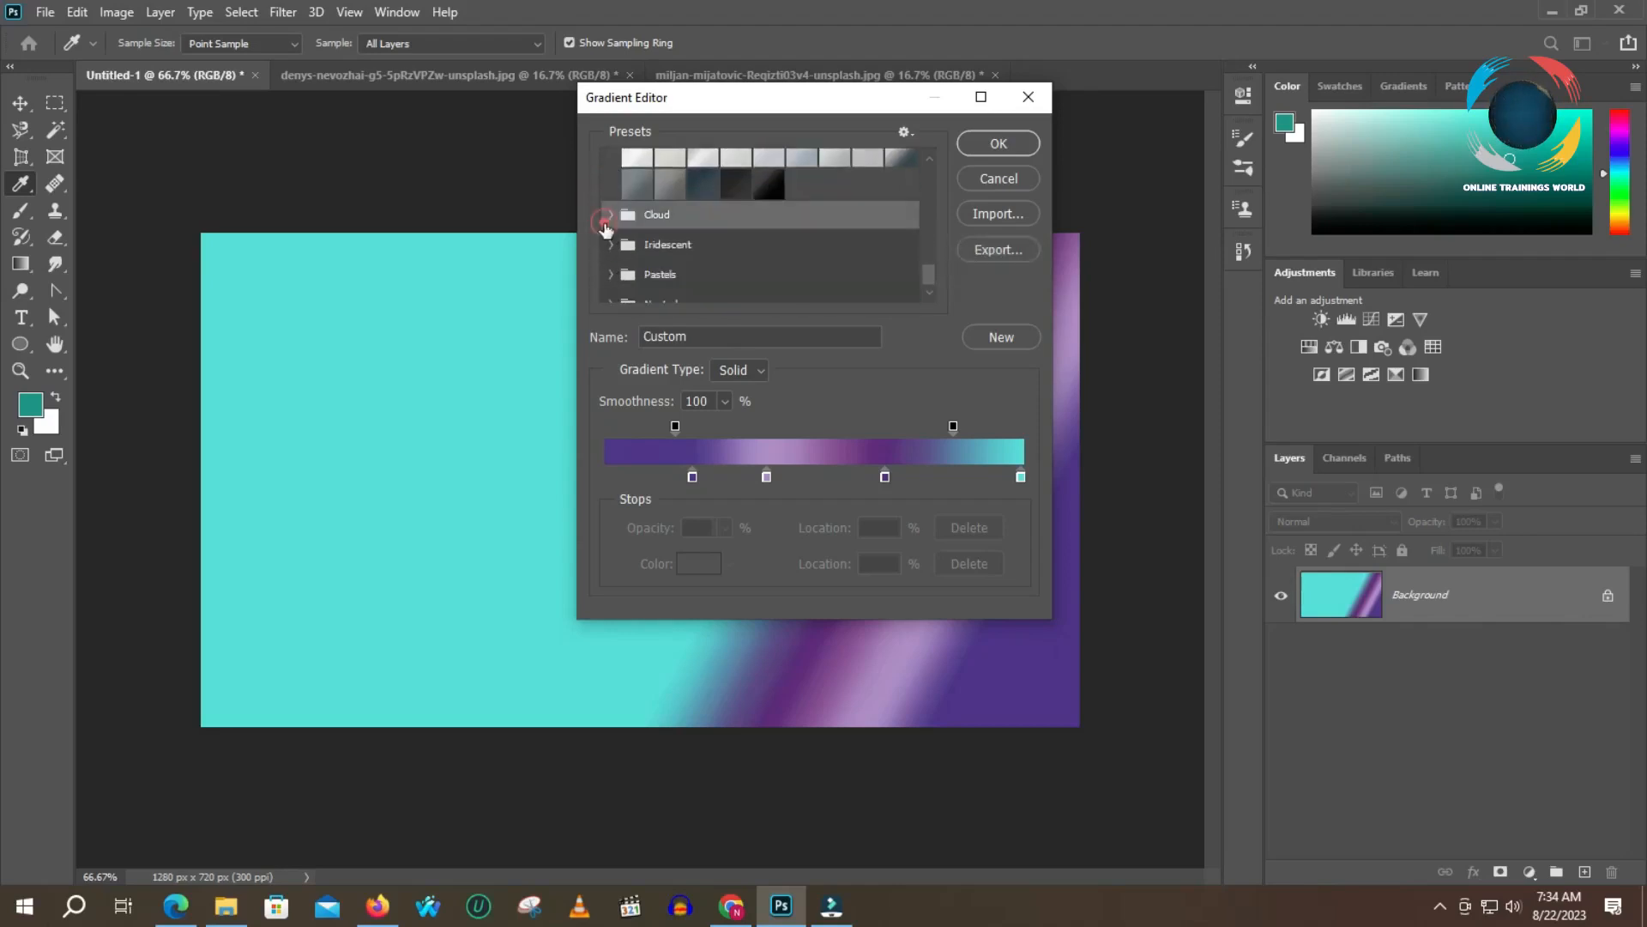
left_click(605, 244)
left_click(609, 215)
scroll(677, 275, "up", 3)
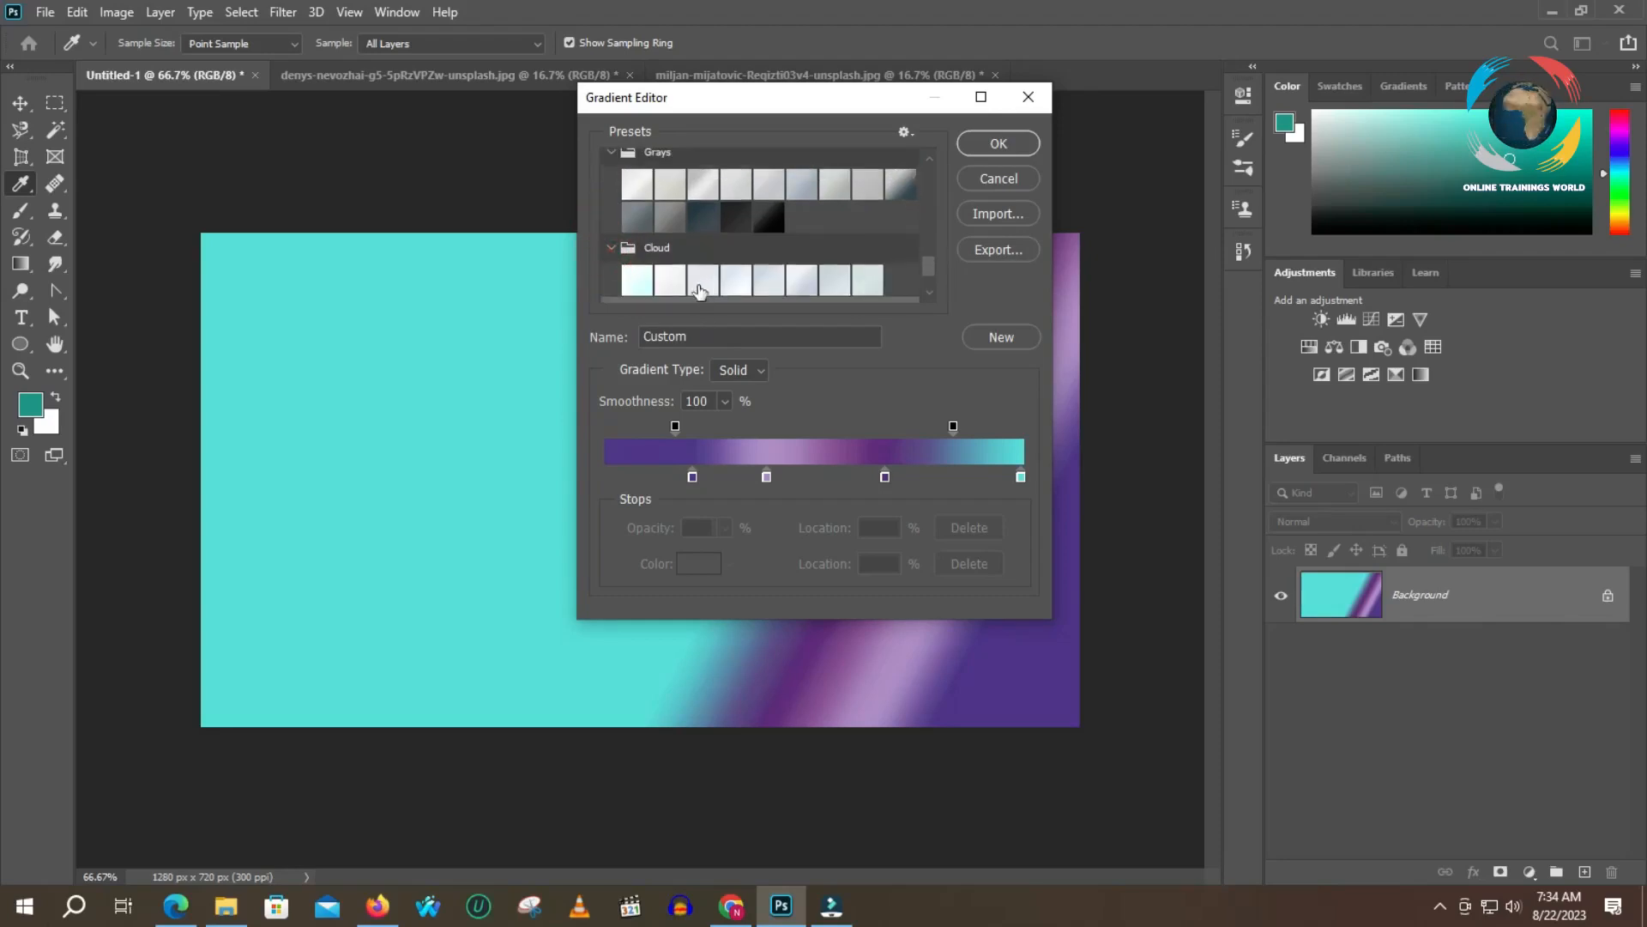
- Examine the gradient presets in the Purples, Pinks, Reds and Oranges groups
scroll(672, 286, "up", 5)
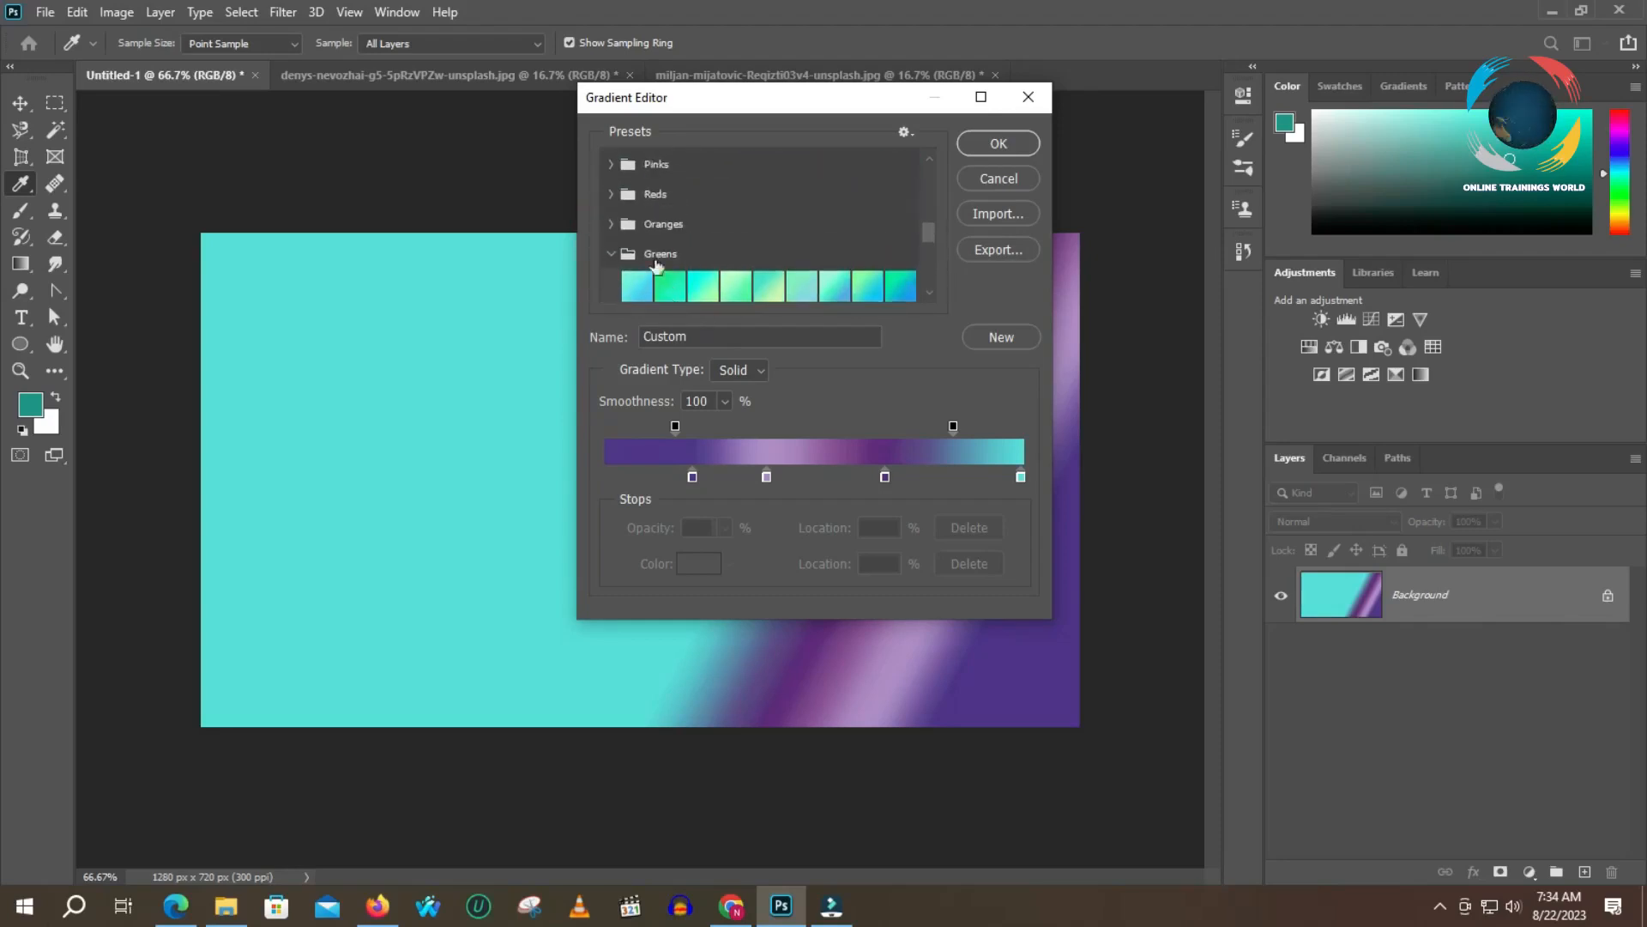
left_click(616, 206)
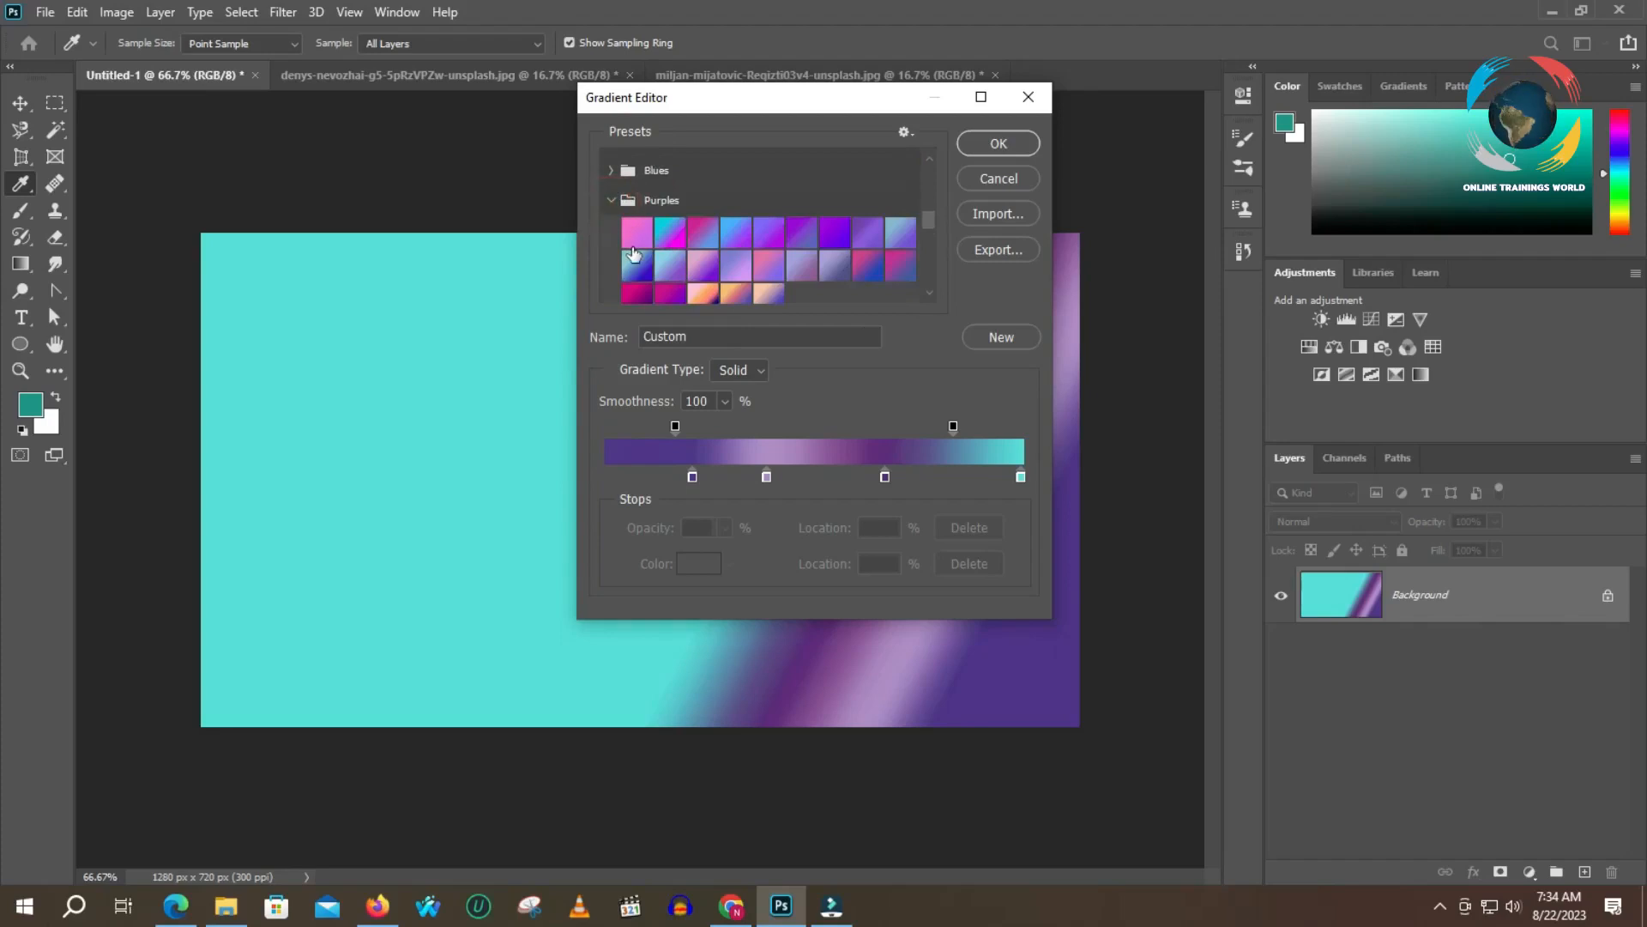
scroll(631, 258, "down", 2)
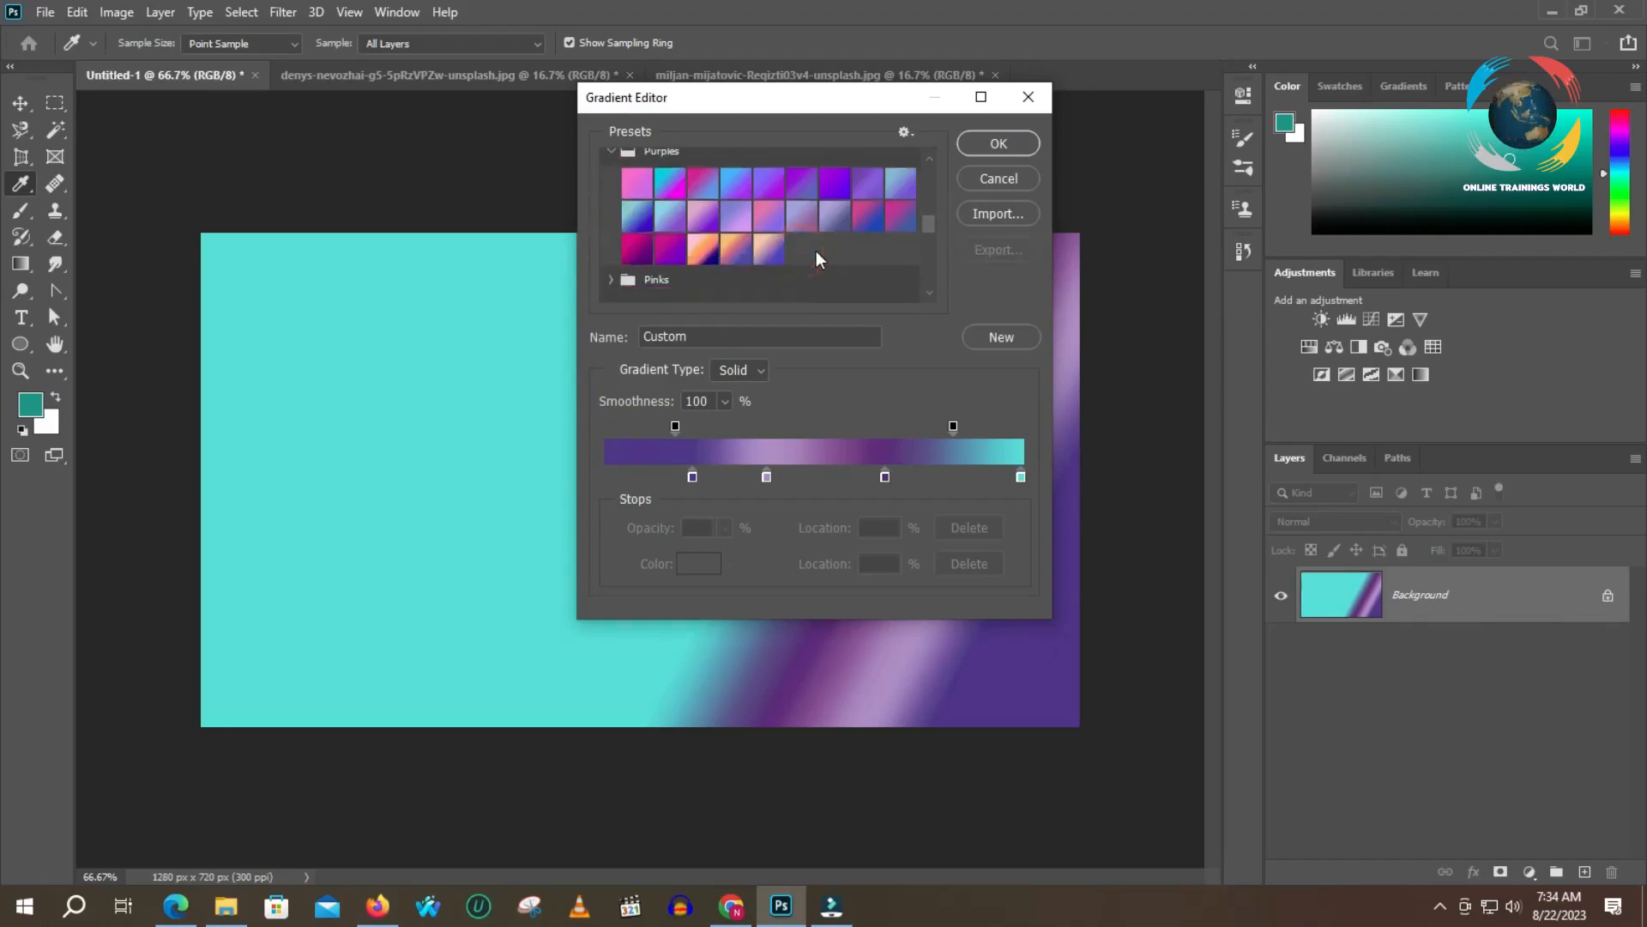
left_click(611, 280)
scroll(755, 257, "down", 5)
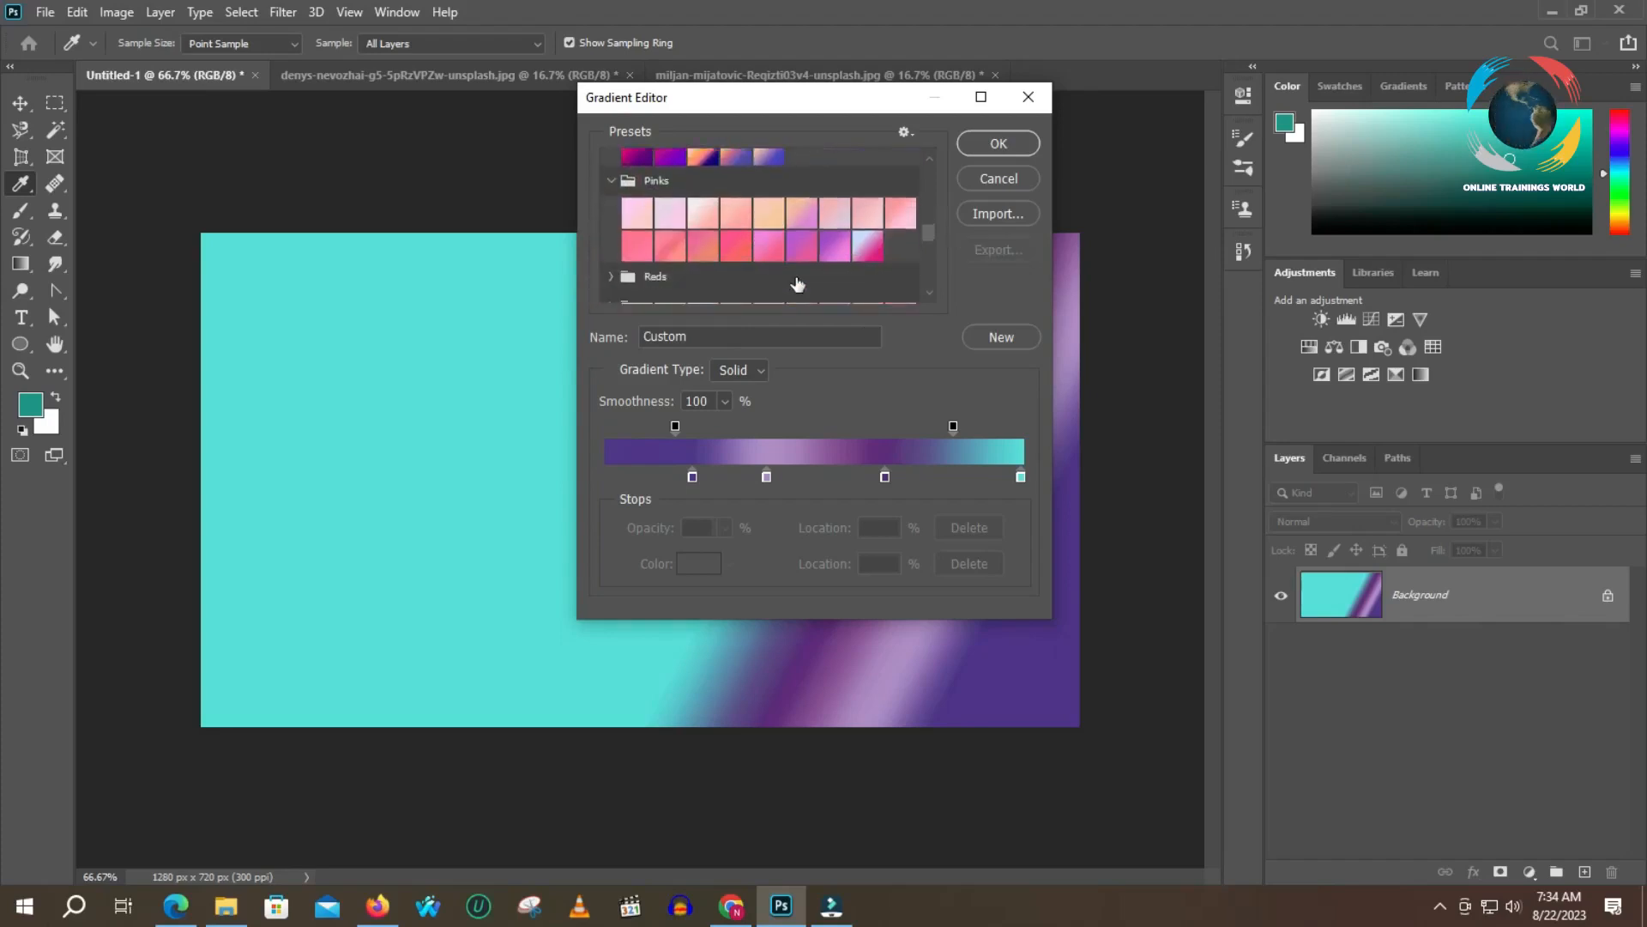
left_click(608, 212)
scroll(616, 257, "down", 2)
left_click(610, 250)
scroll(716, 260, "down", 2)
scroll(717, 261, "down", 2)
scroll(736, 227, "up", 4)
scroll(730, 243, "up", 6)
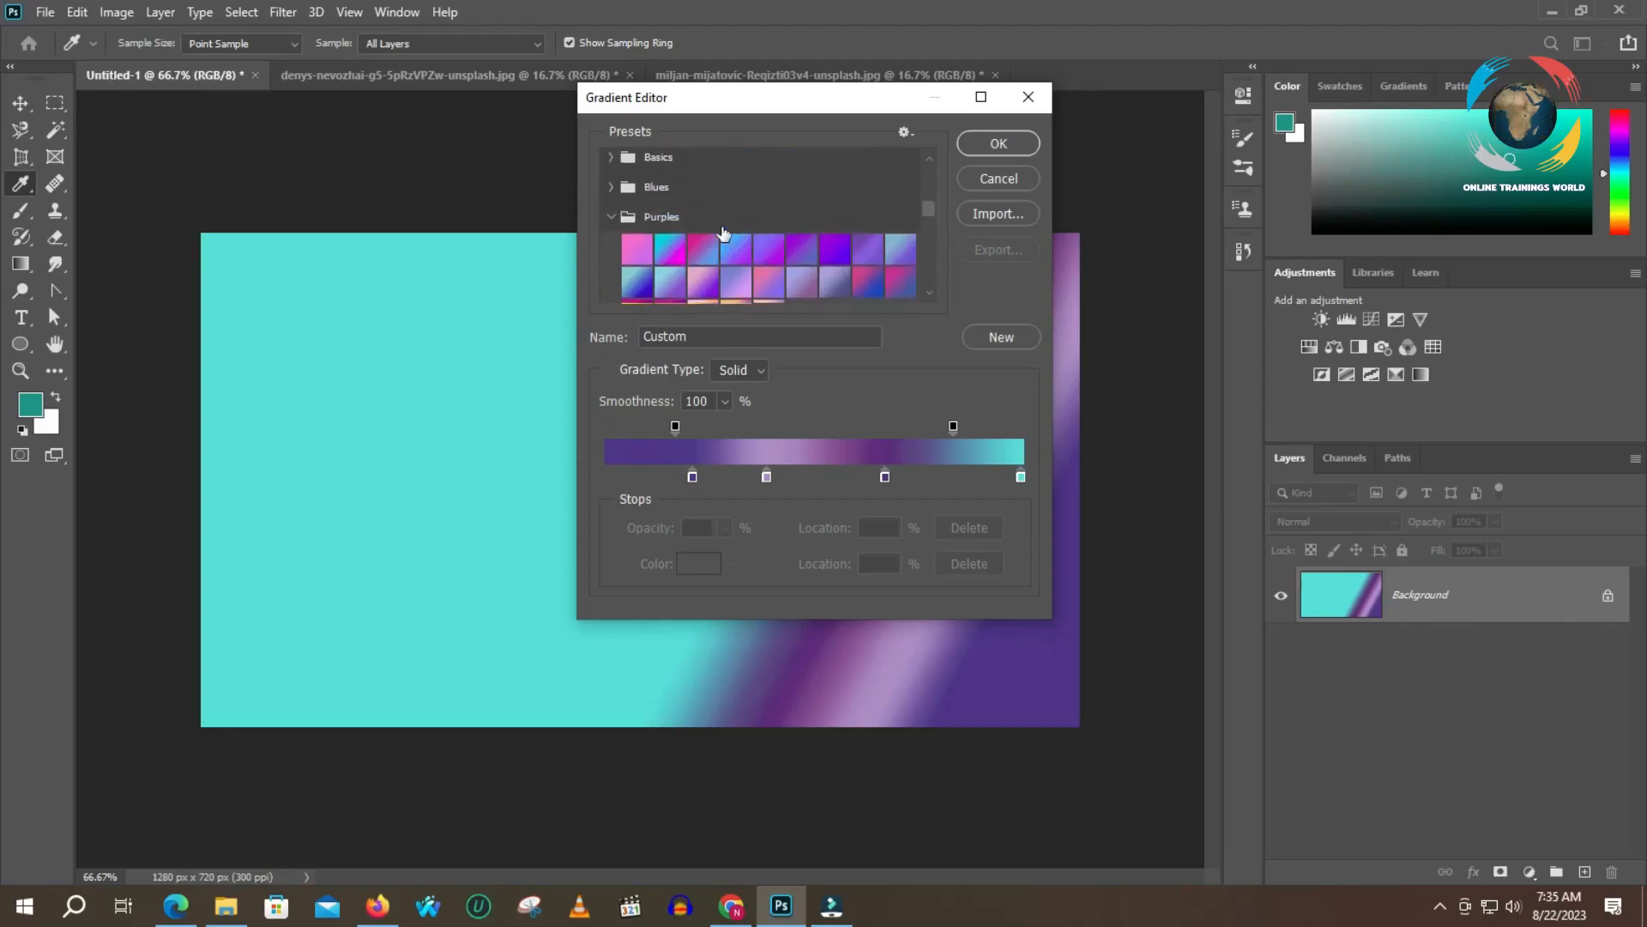
- Examine the preset groups from Pastels and Neutrals through to Blues, and look over the expanded swatches down to Reds
left_click(610, 180)
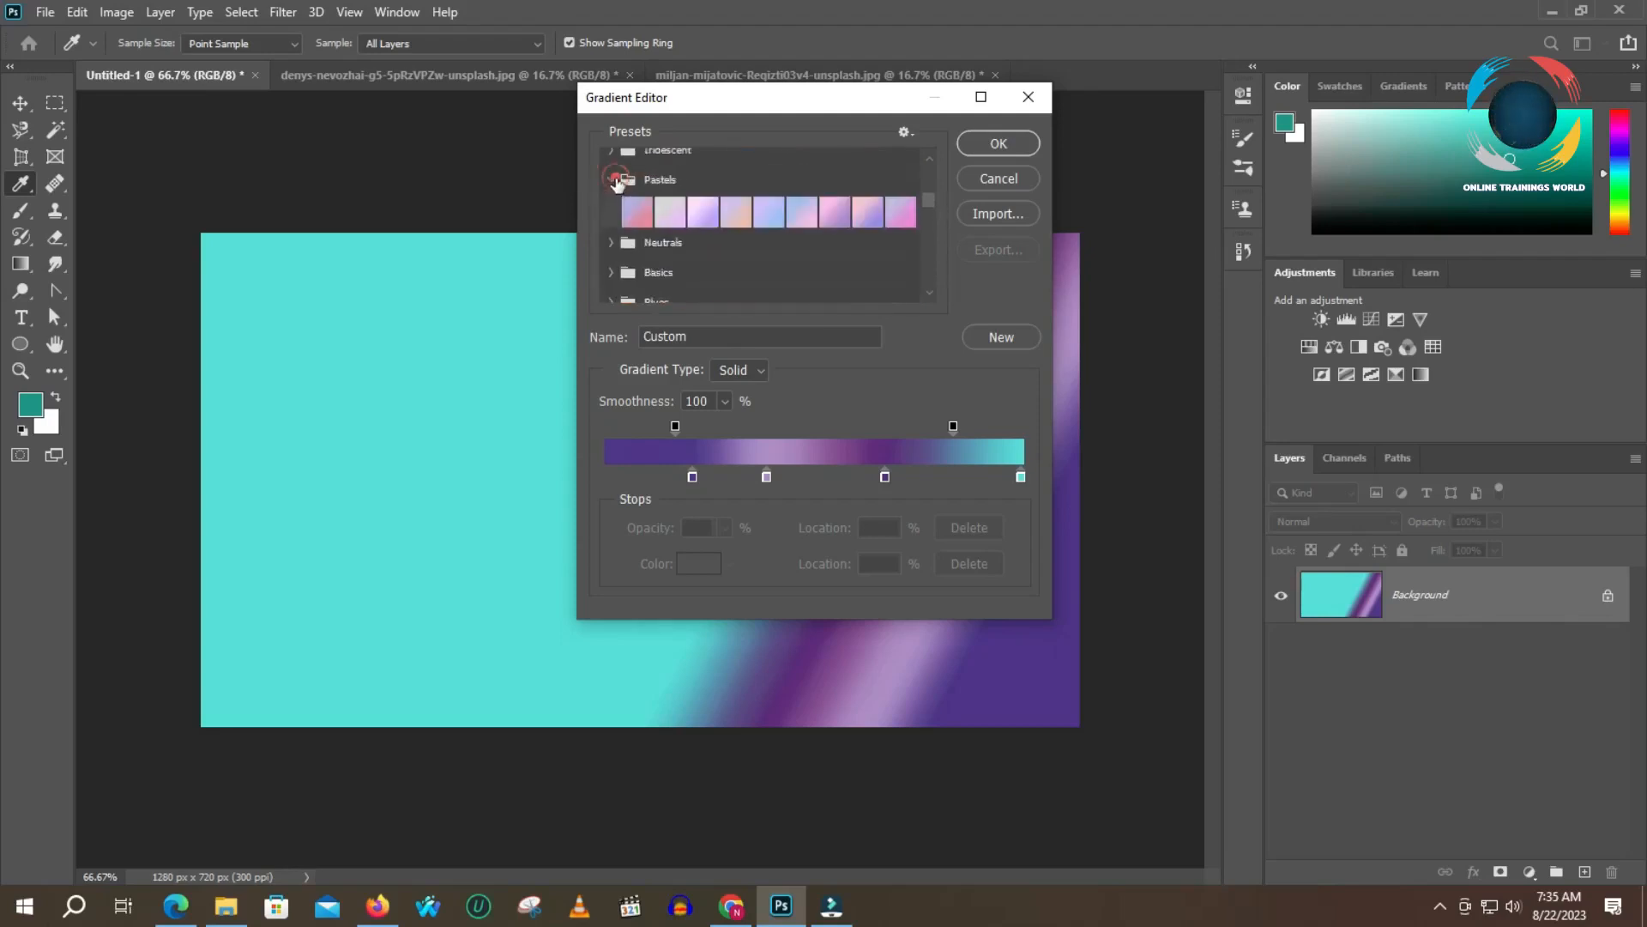
left_click(611, 242)
scroll(610, 266, "down", 1)
left_click(611, 255)
scroll(612, 257, "down", 1)
scroll(616, 274, "down", 5)
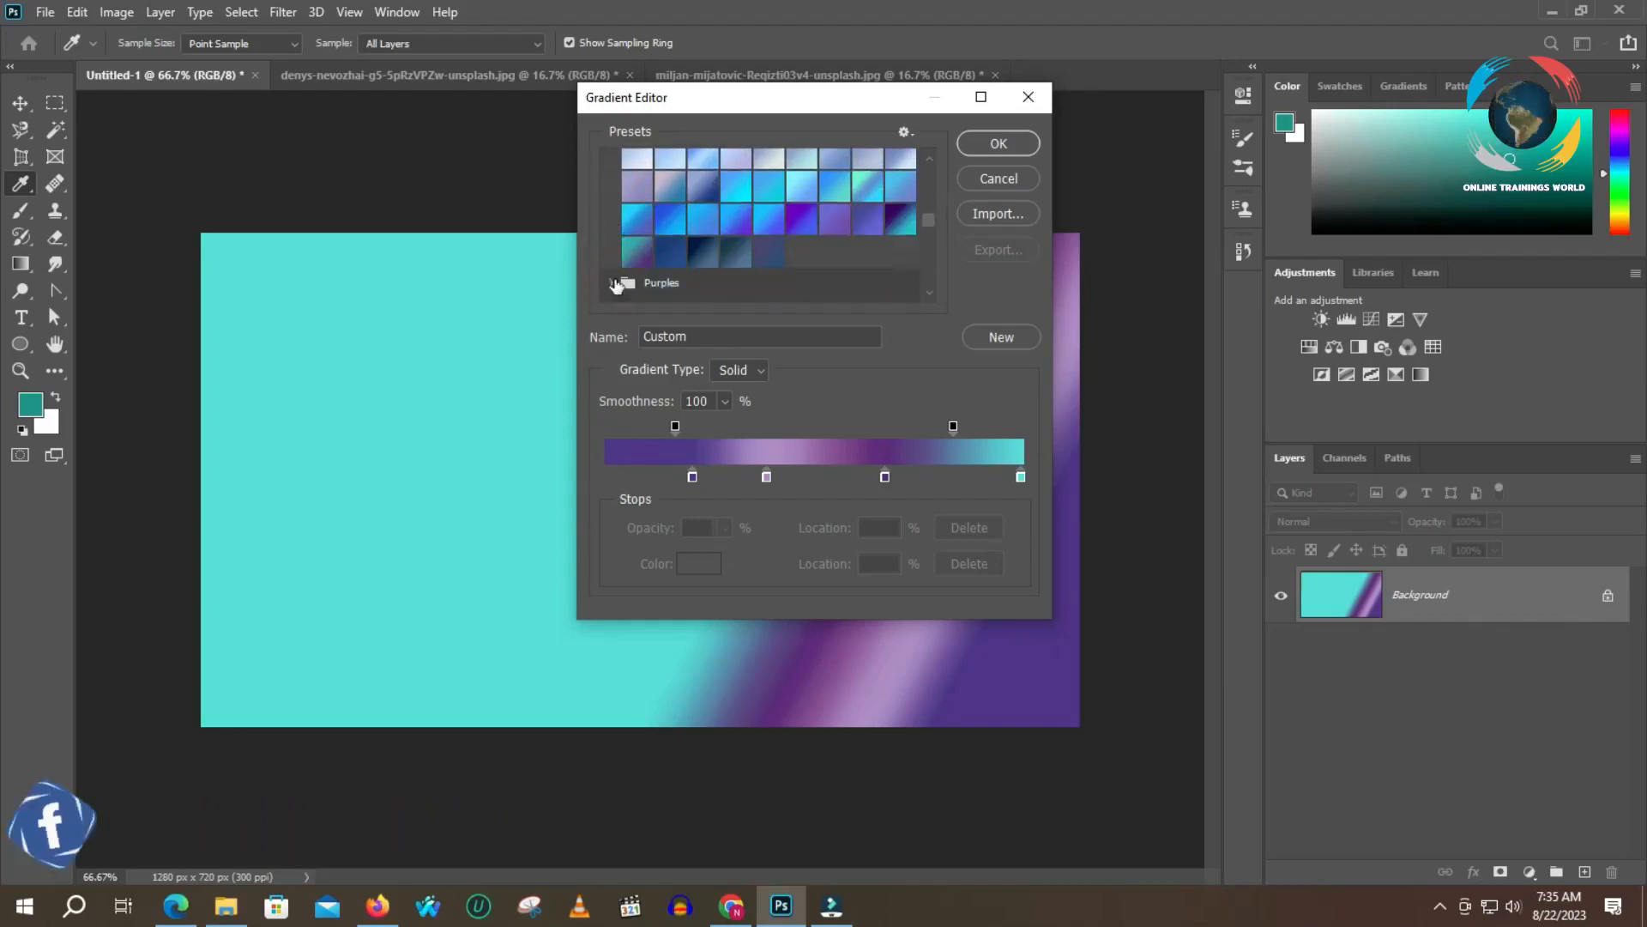
scroll(702, 215, "up", 5)
scroll(702, 215, "down", 8)
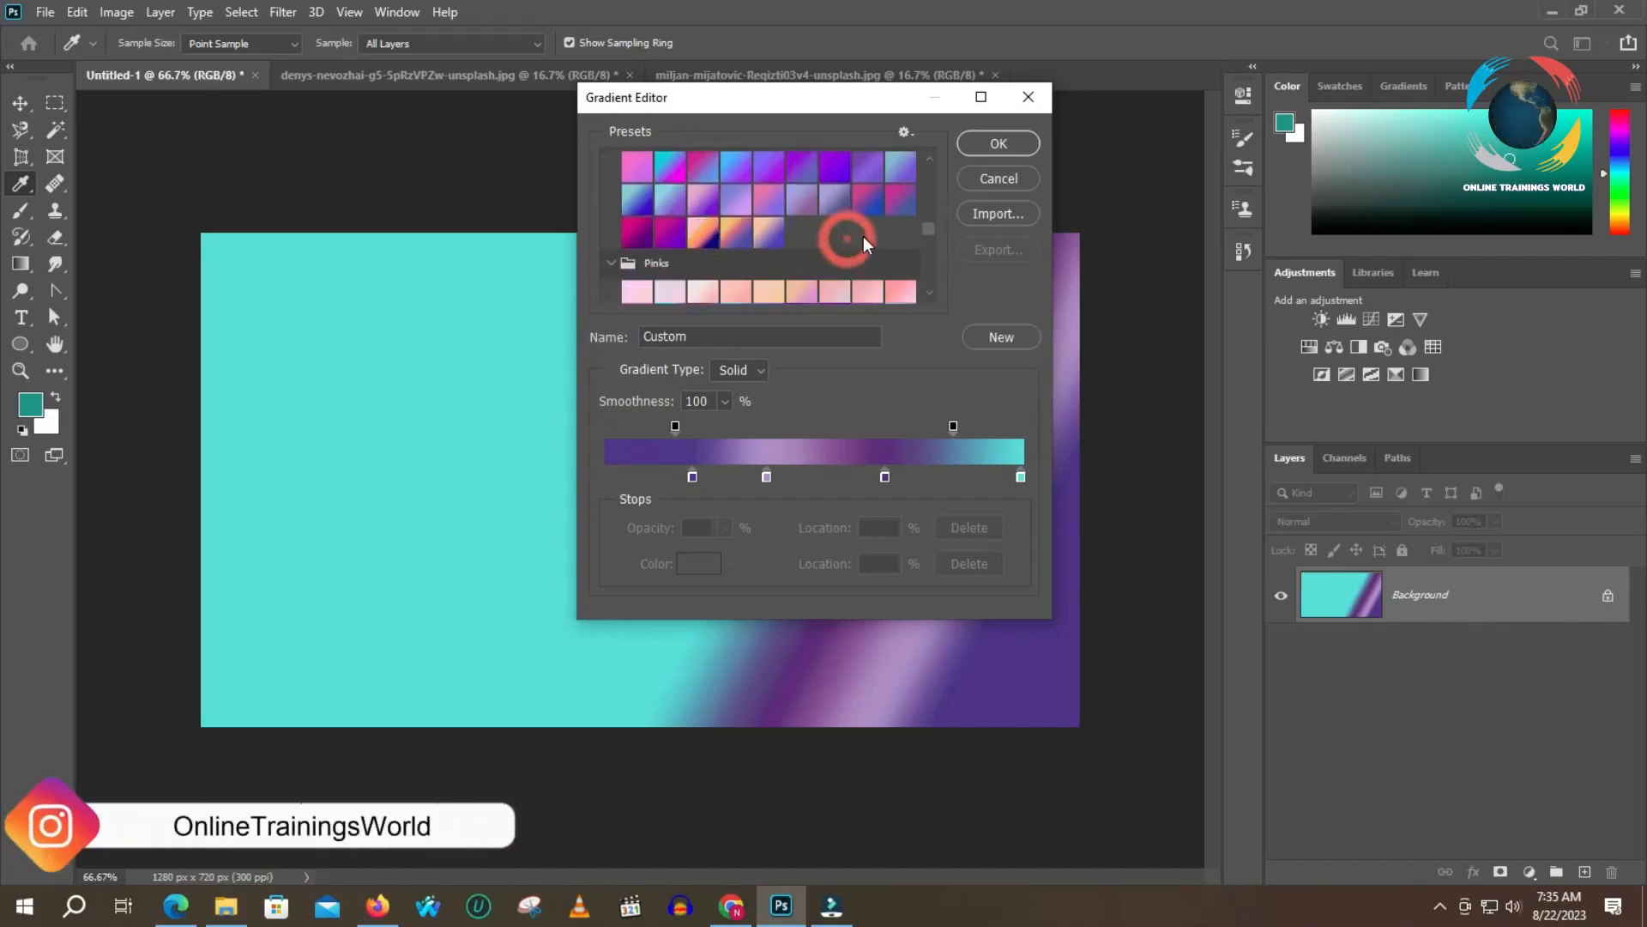
scroll(755, 268, "down", 4)
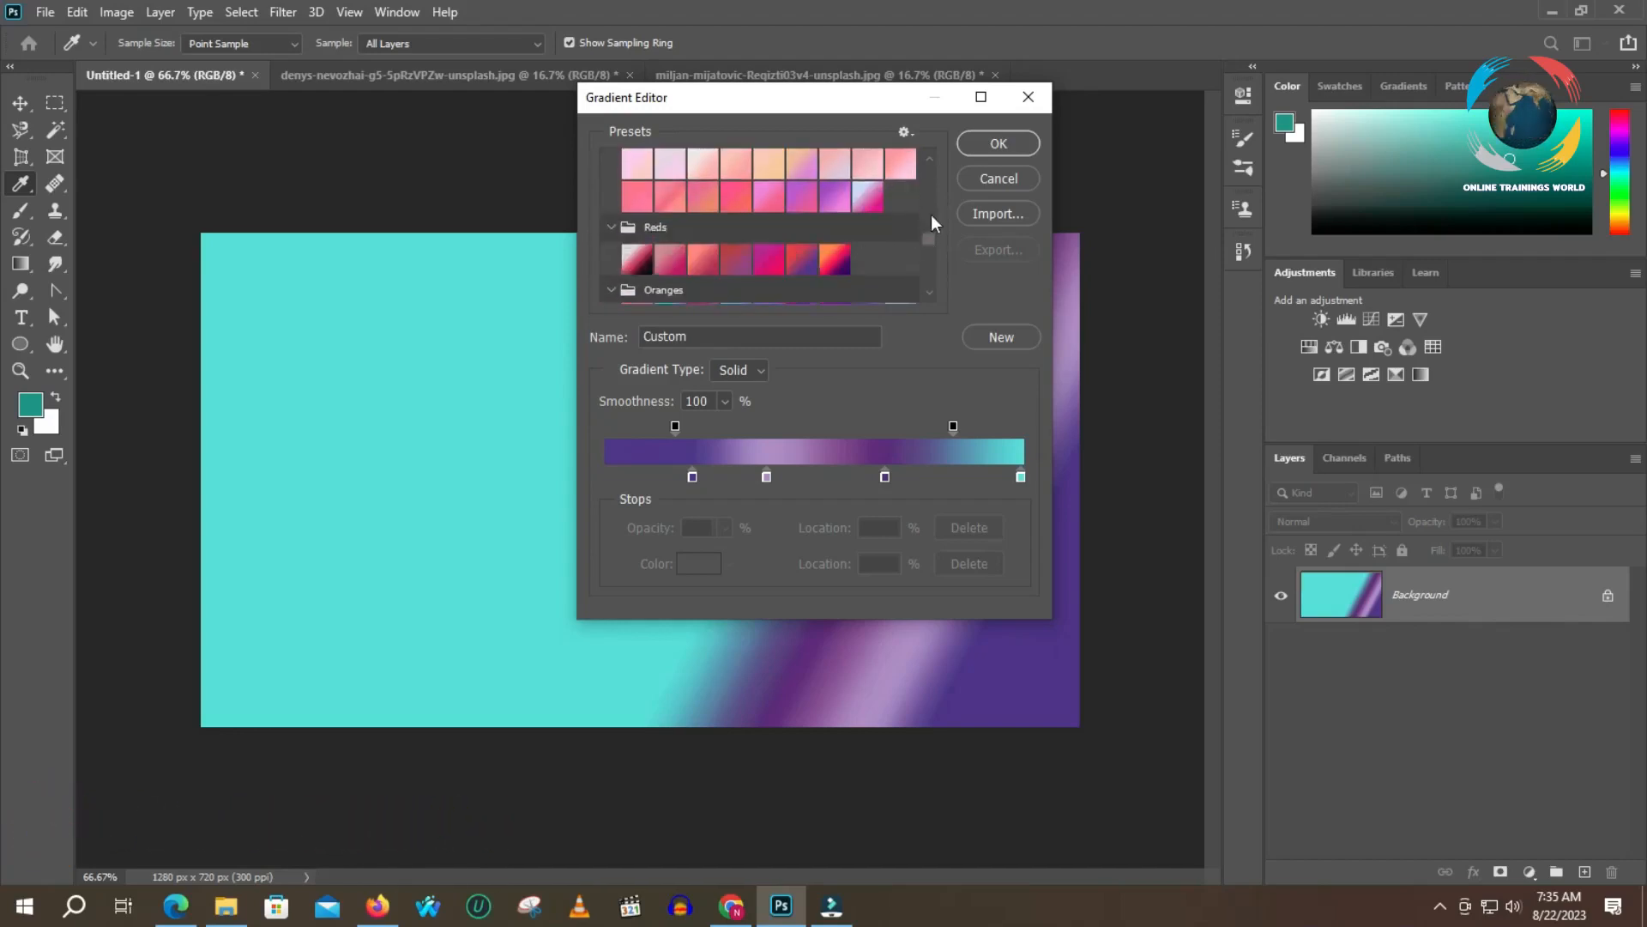
- Return to the start of the preset list and examine its Basics, Blues, Purples and Pinks groups
left_click(928, 225, "ctrl")
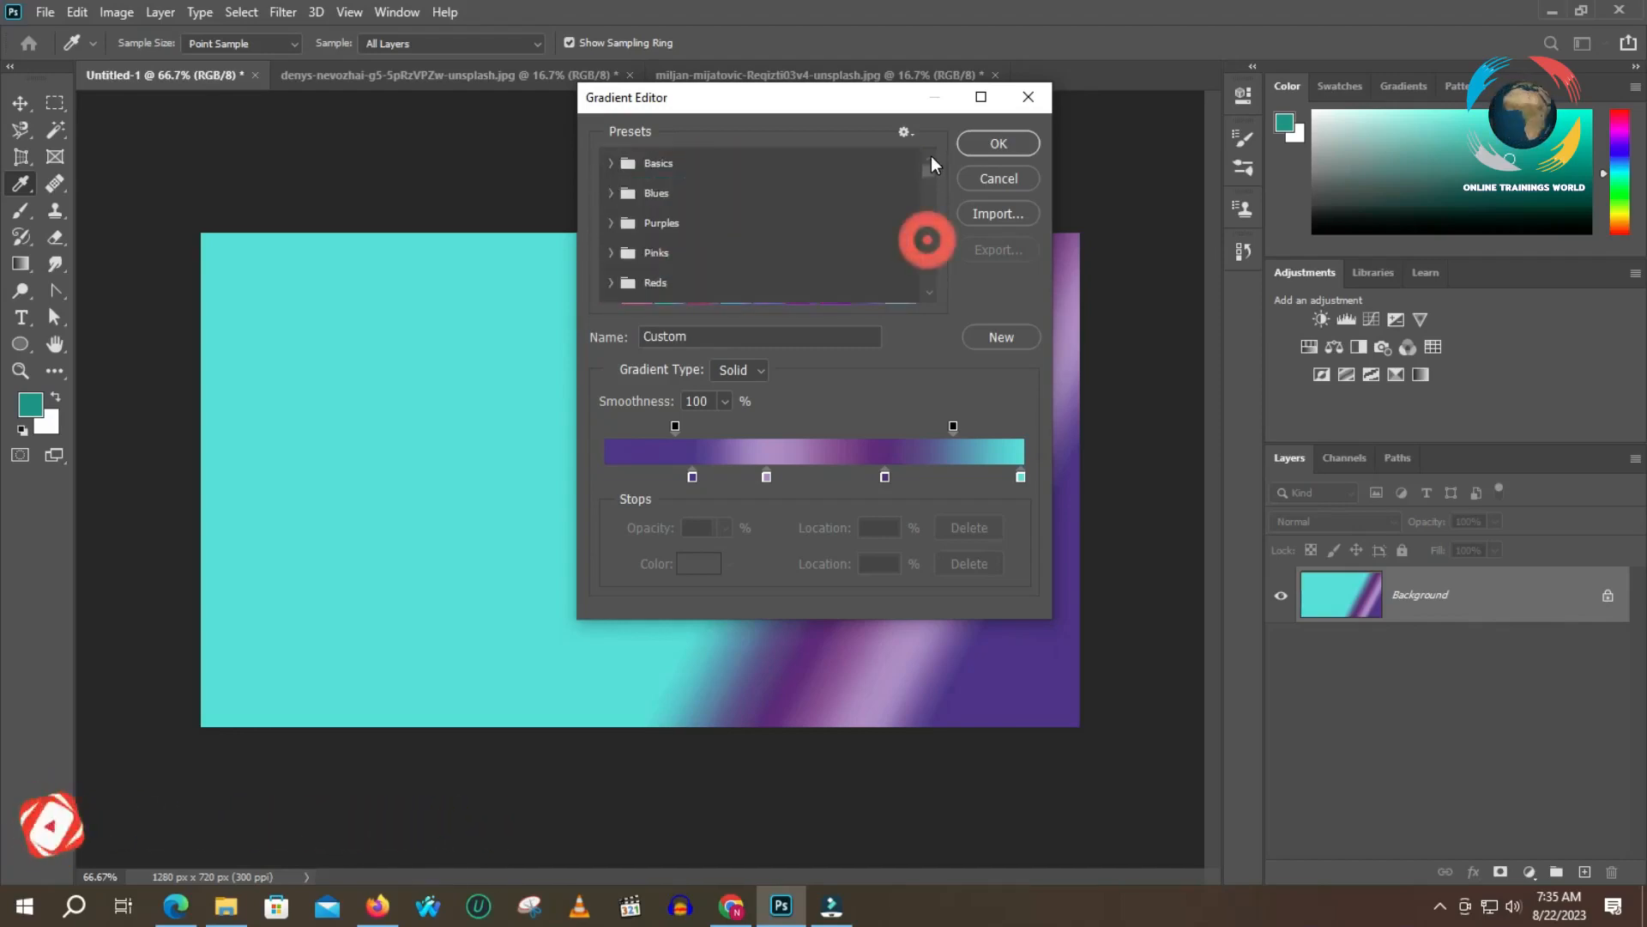
left_click(610, 163)
left_click(611, 227)
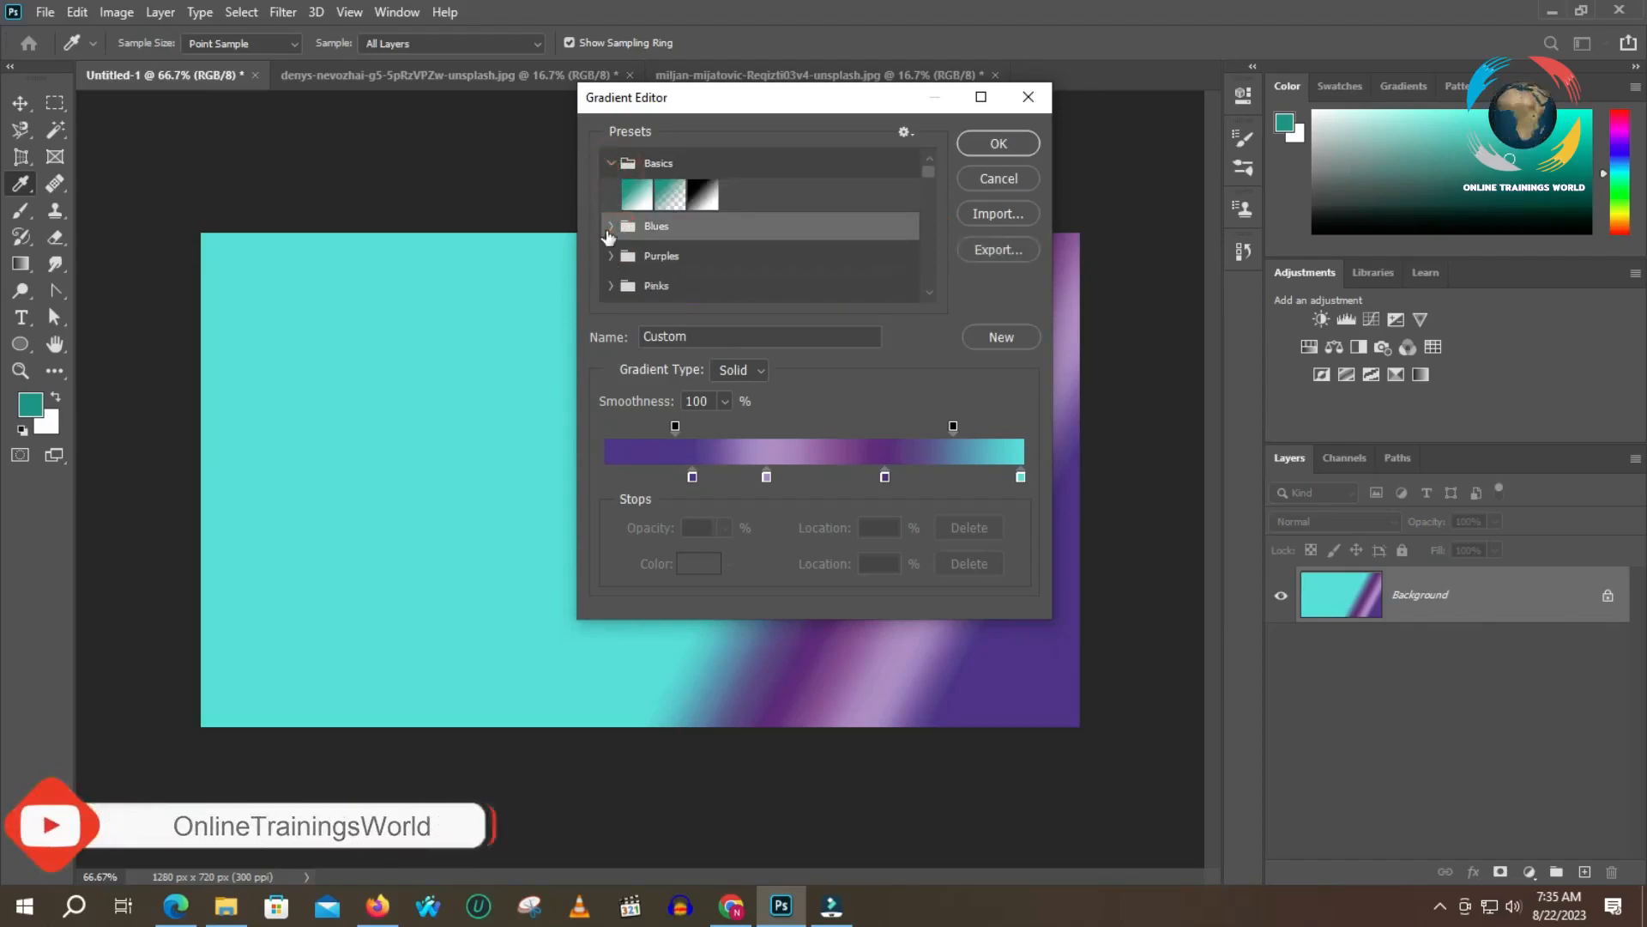
left_click(611, 227)
scroll(610, 260, "down", 3)
scroll(610, 260, "down", 2)
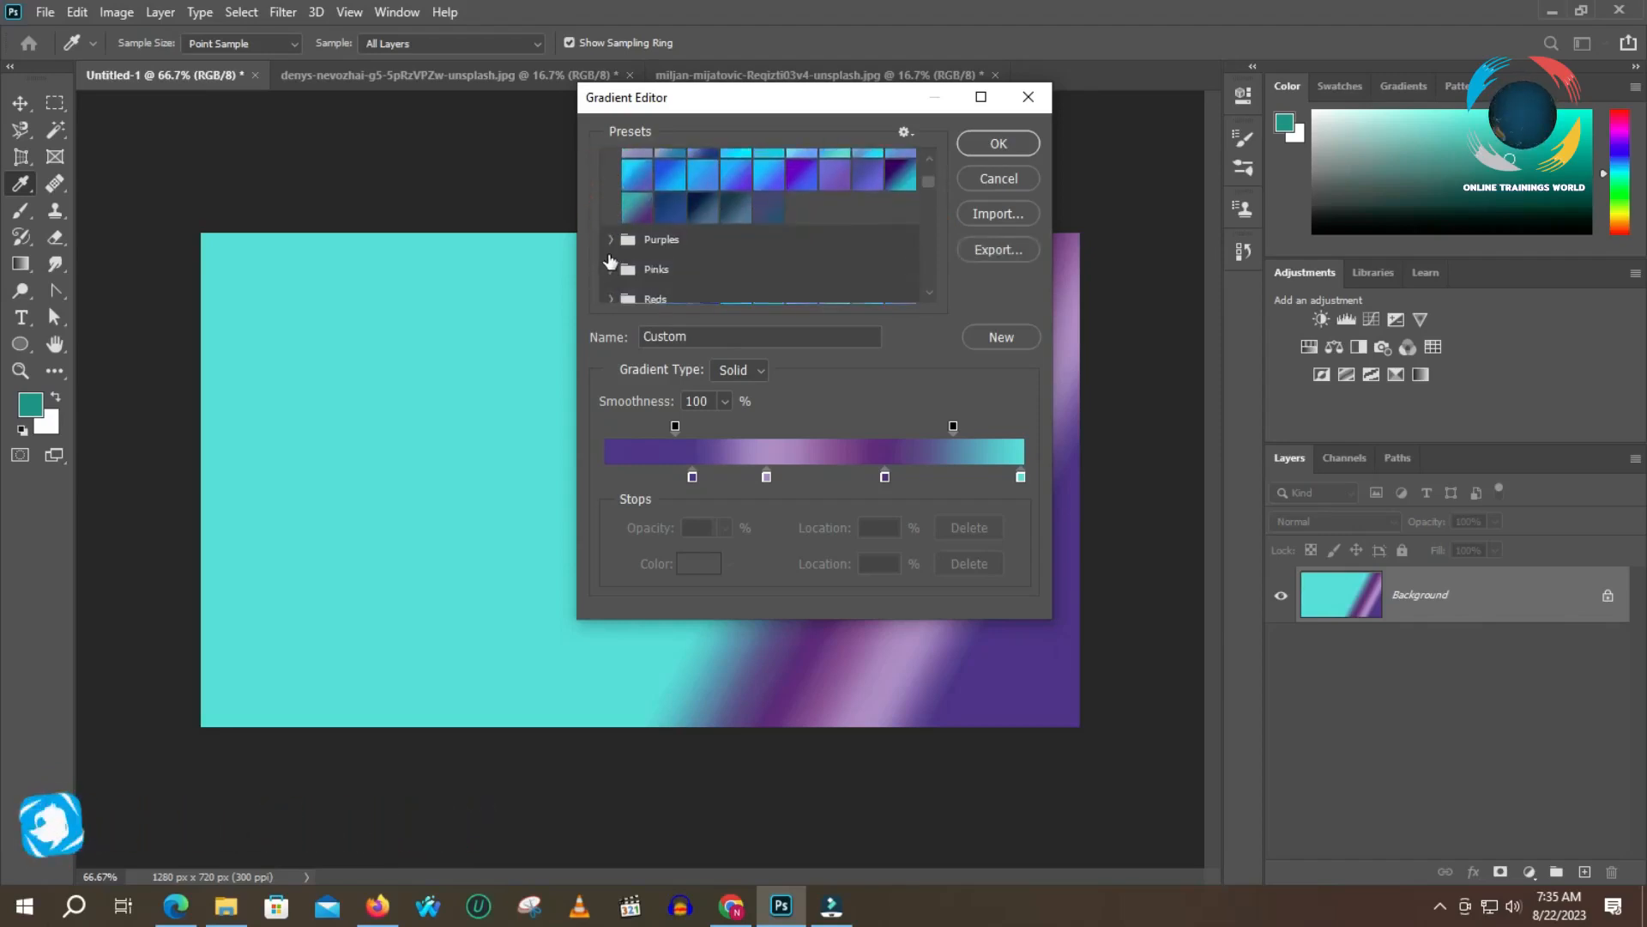
left_click(610, 241)
left_click(610, 241)
scroll(629, 257, "down", 5)
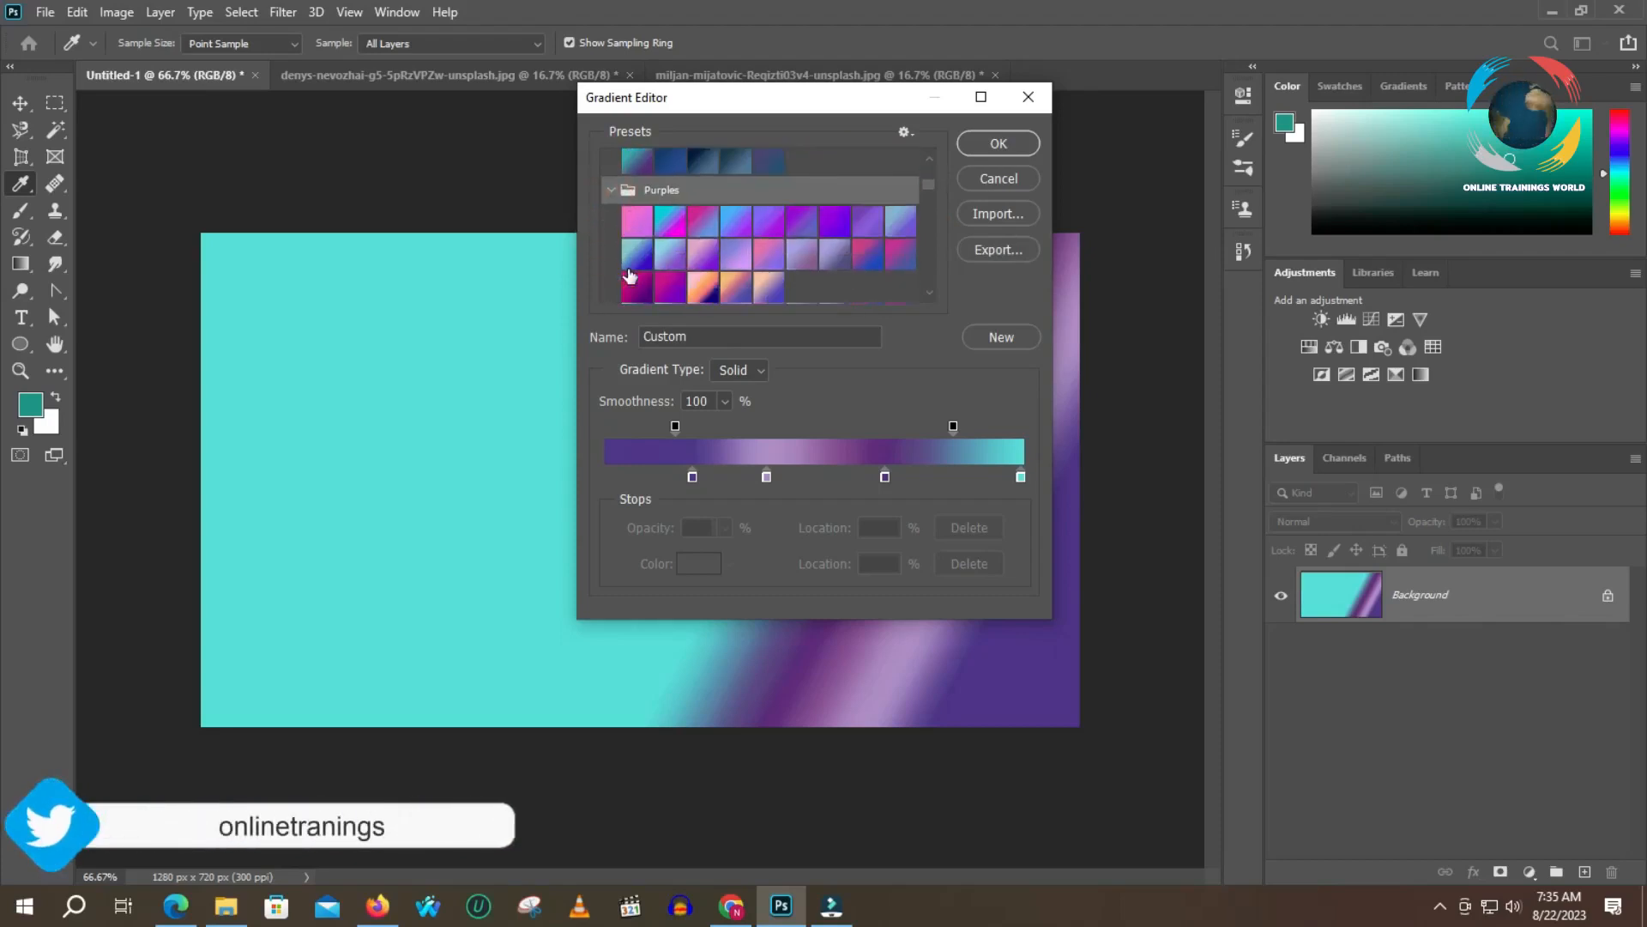
left_click(619, 228)
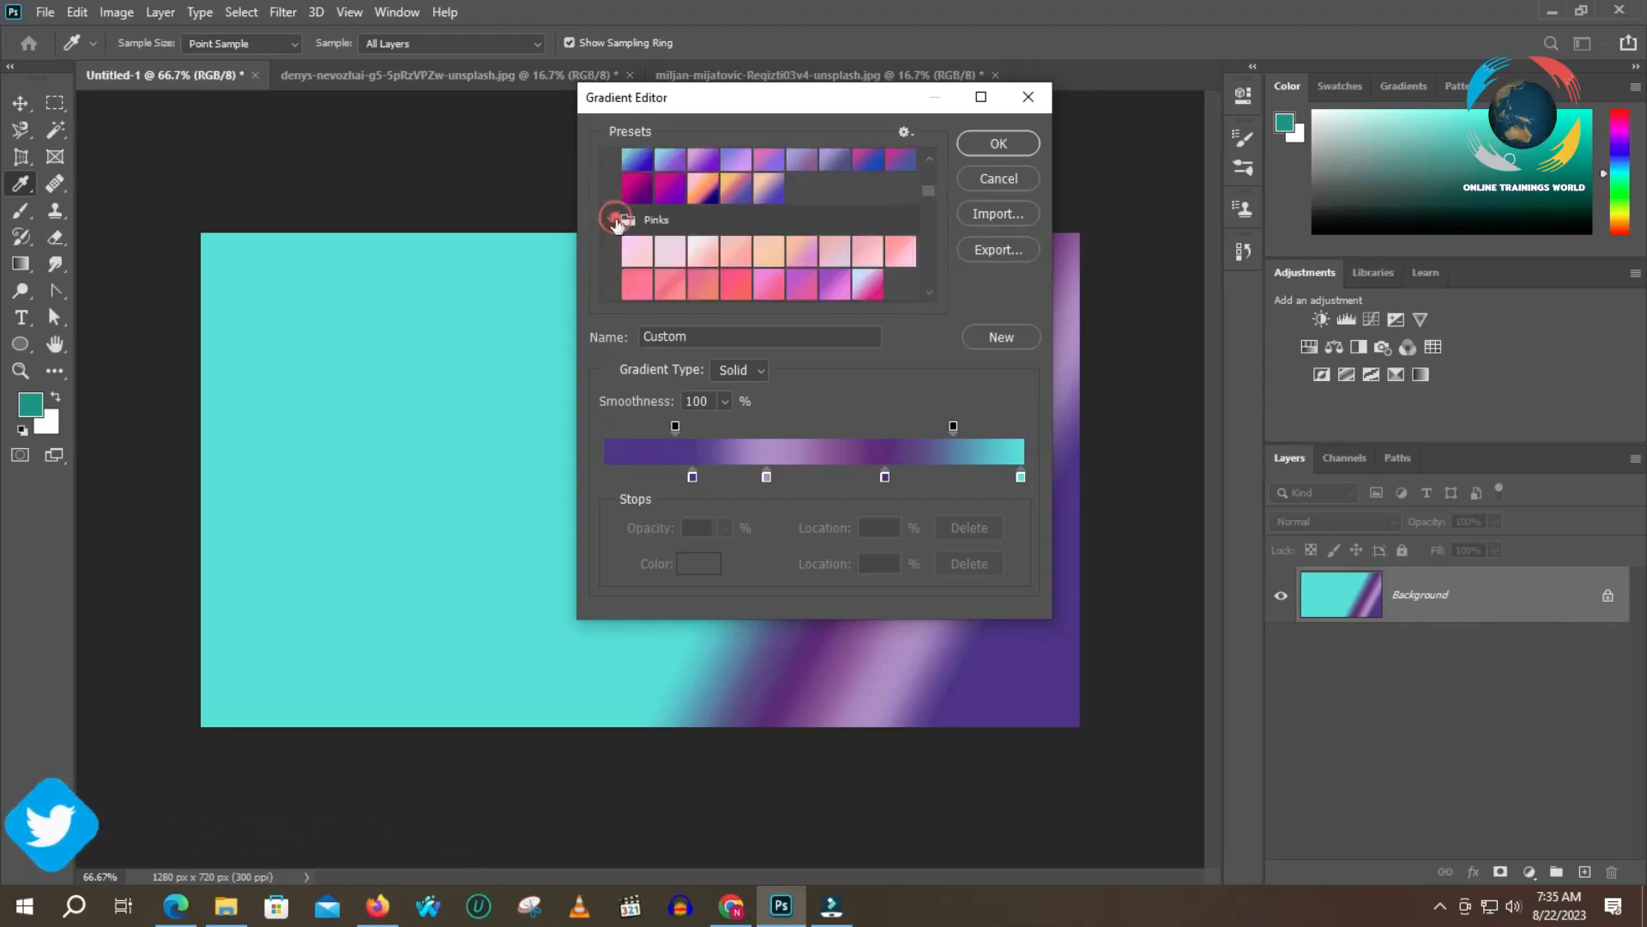
- Save the custom gradient as a new preset, move its indigo stop to 17% and accept the changes
left_click(1007, 342)
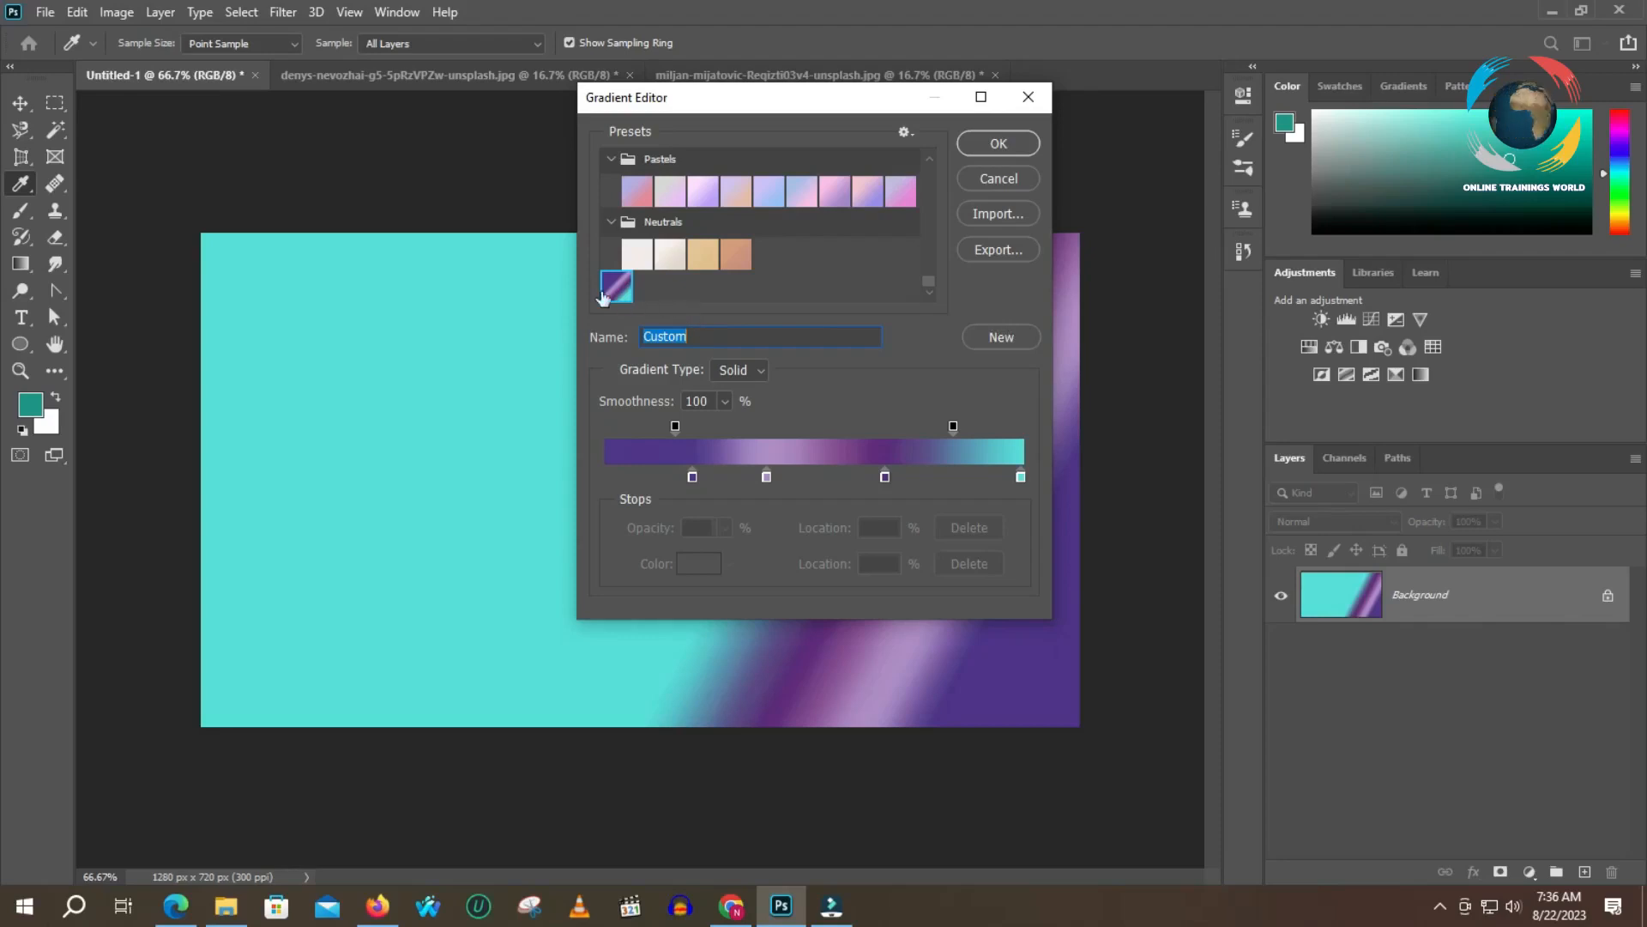
mouse_move(693, 477)
left_mouse_down()
mouse_move(607, 477)
mouse_move(678, 482)
left_mouse_up()
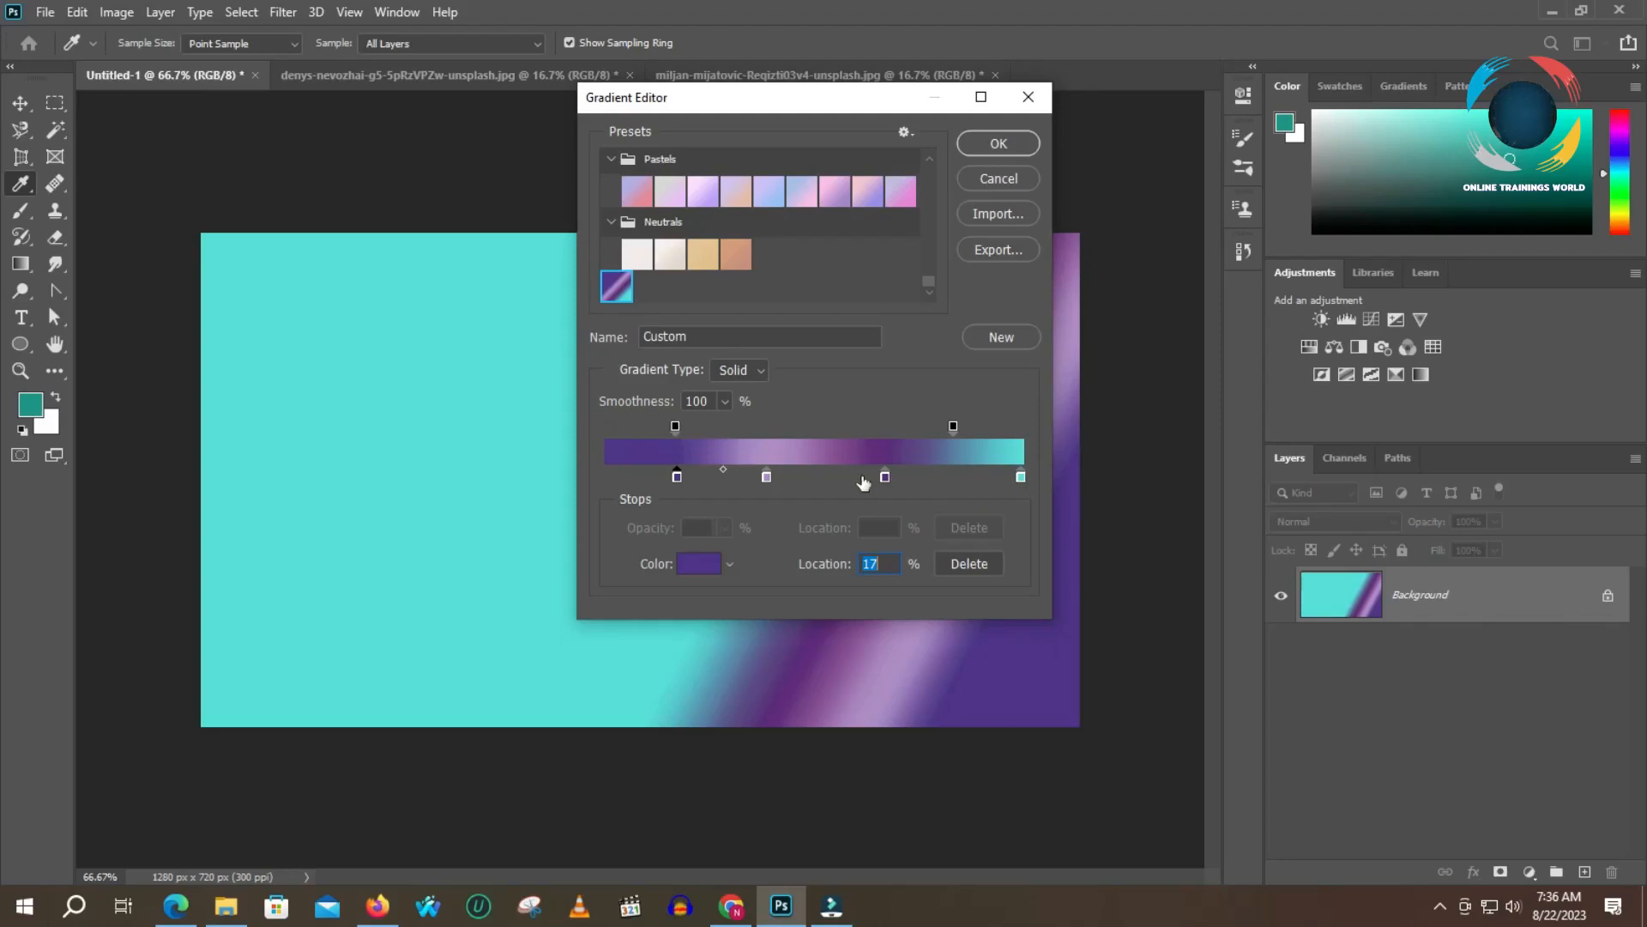
left_click(1006, 144)
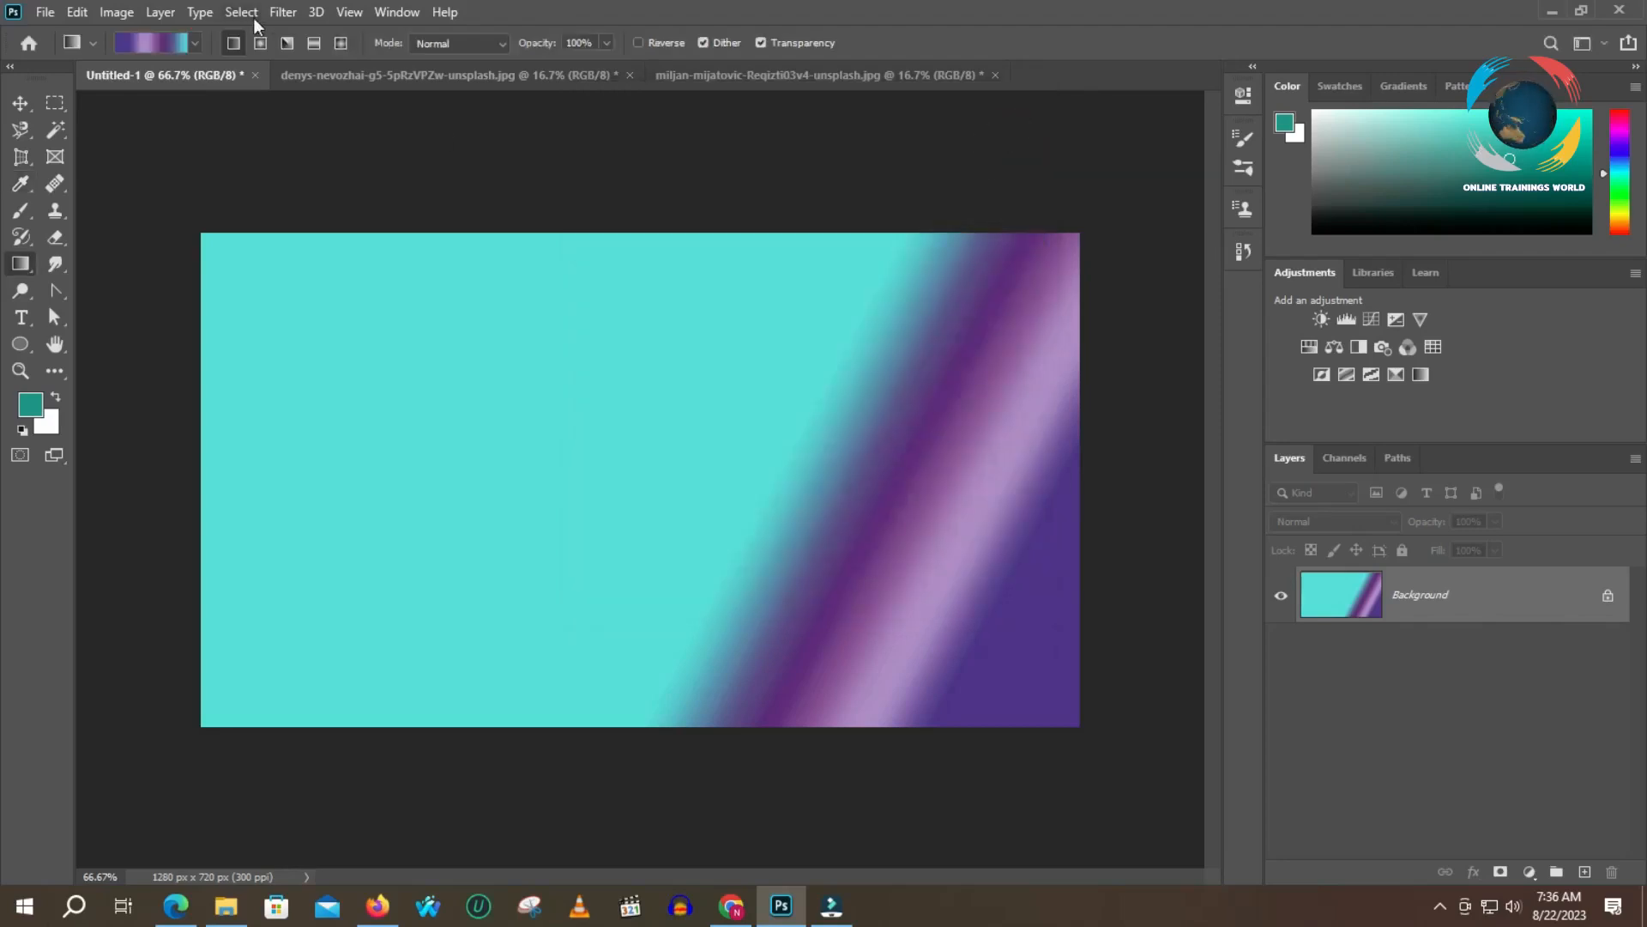
- Switch to the radial gradient style and refill the canvas several times, ending with rings centred near its lower-right corner
left_click(260, 43)
left_click_drag(715, 459, 874, 542)
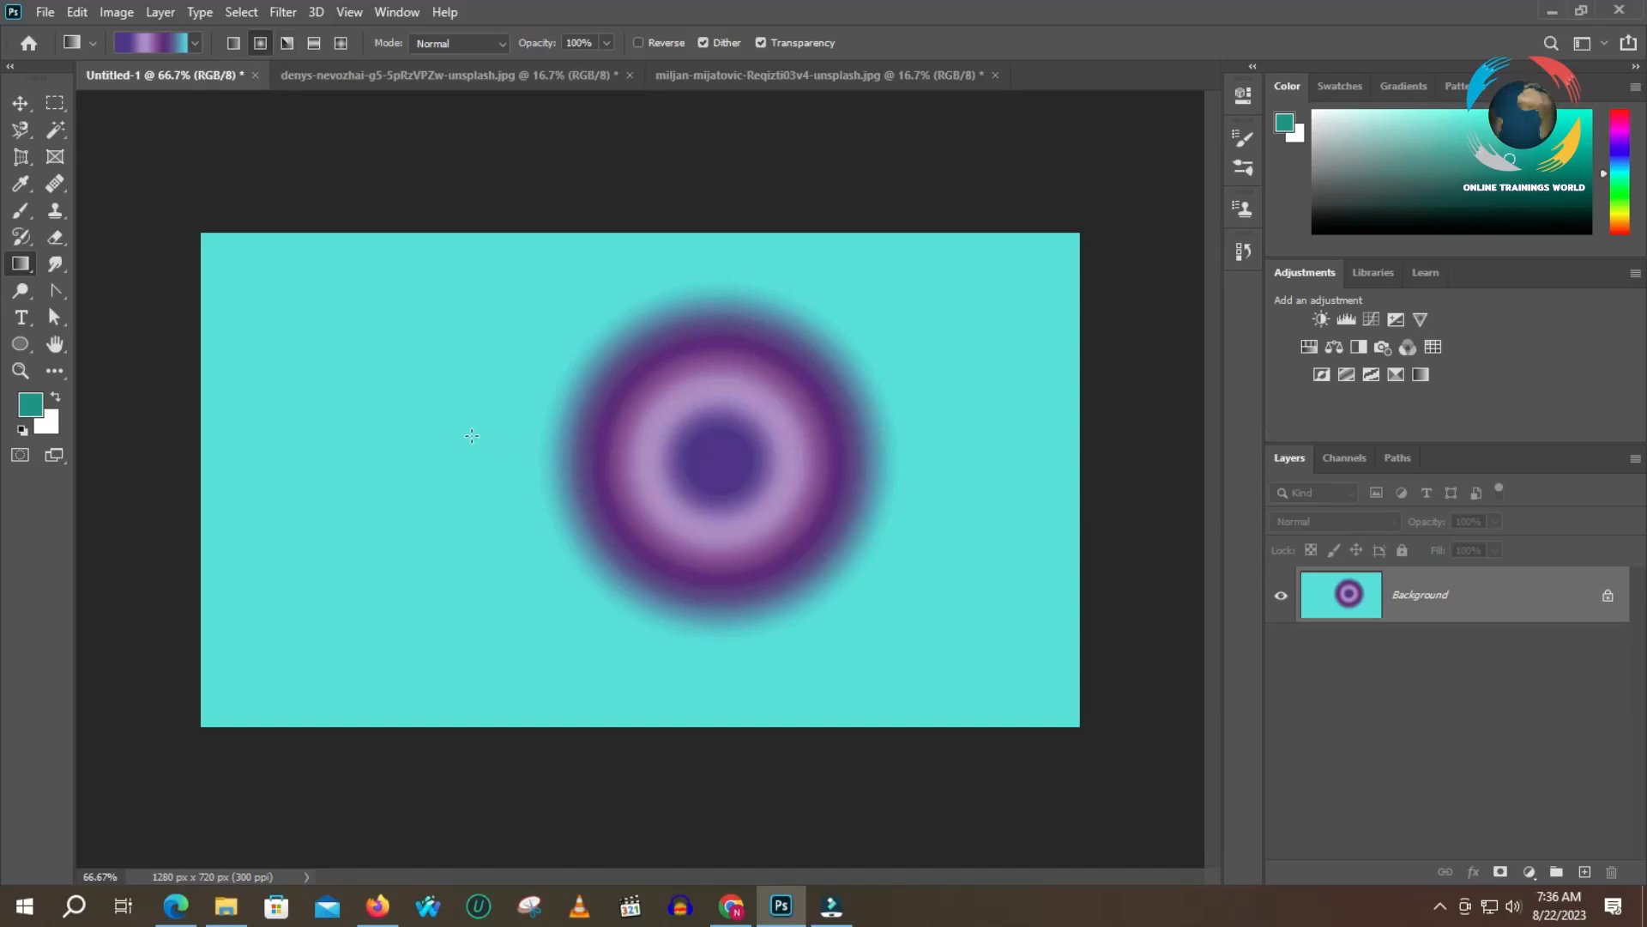
left_click_drag(465, 427, 791, 482)
left_click_drag(992, 491, 508, 490)
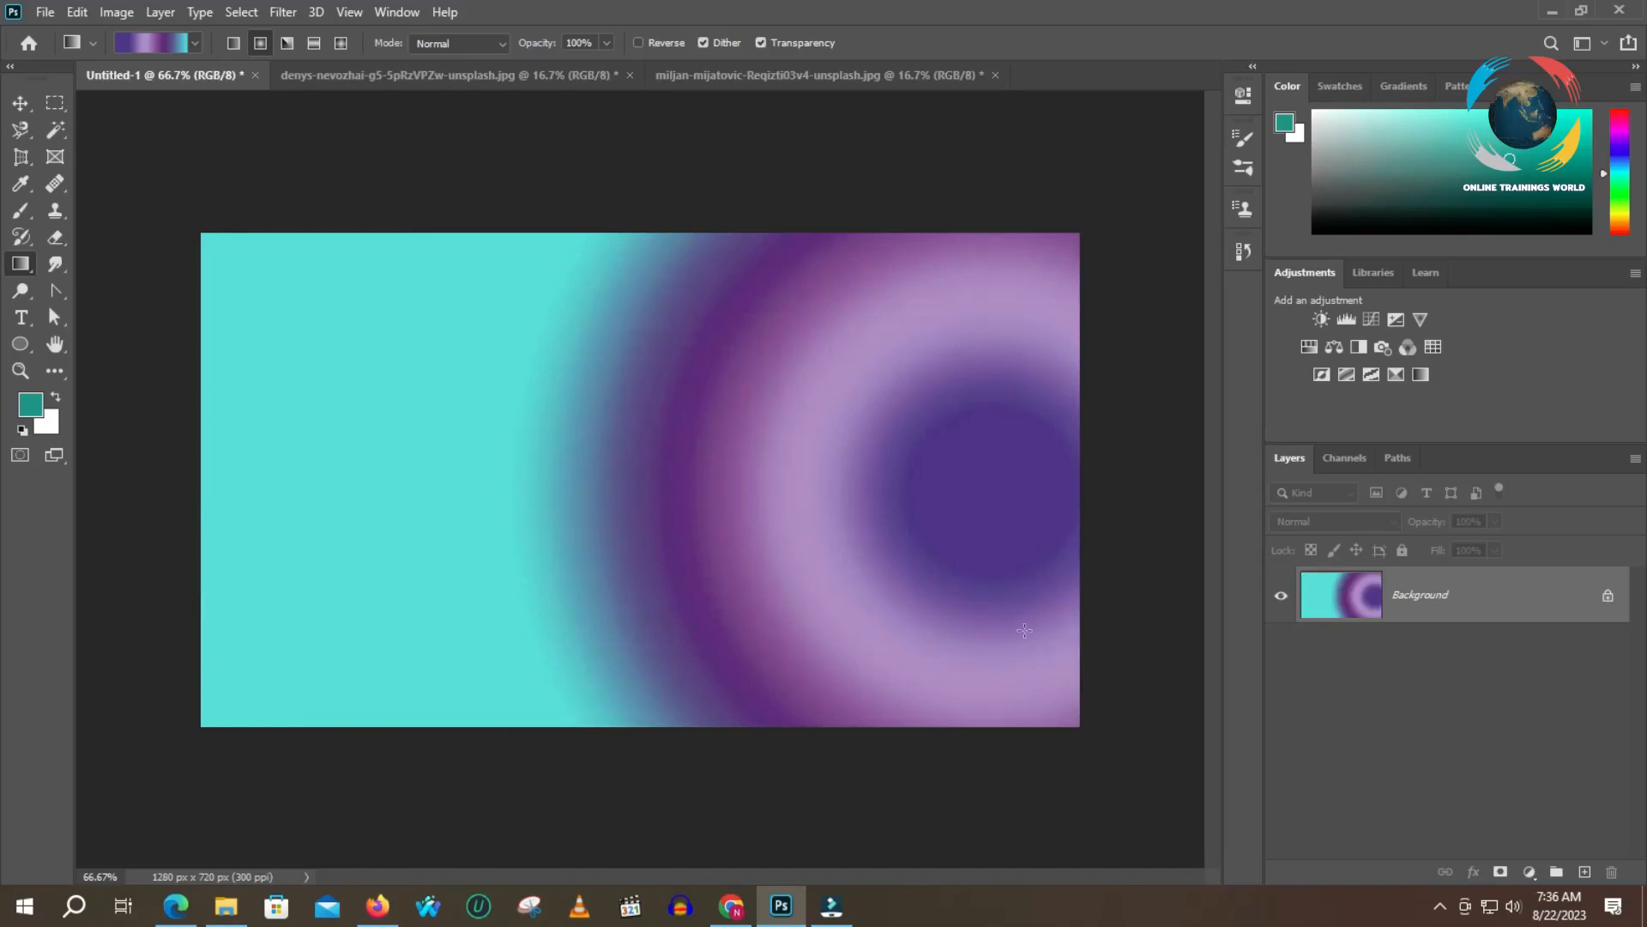
left_click_drag(811, 624, 806, 612)
left_click_drag(988, 604, 770, 431)
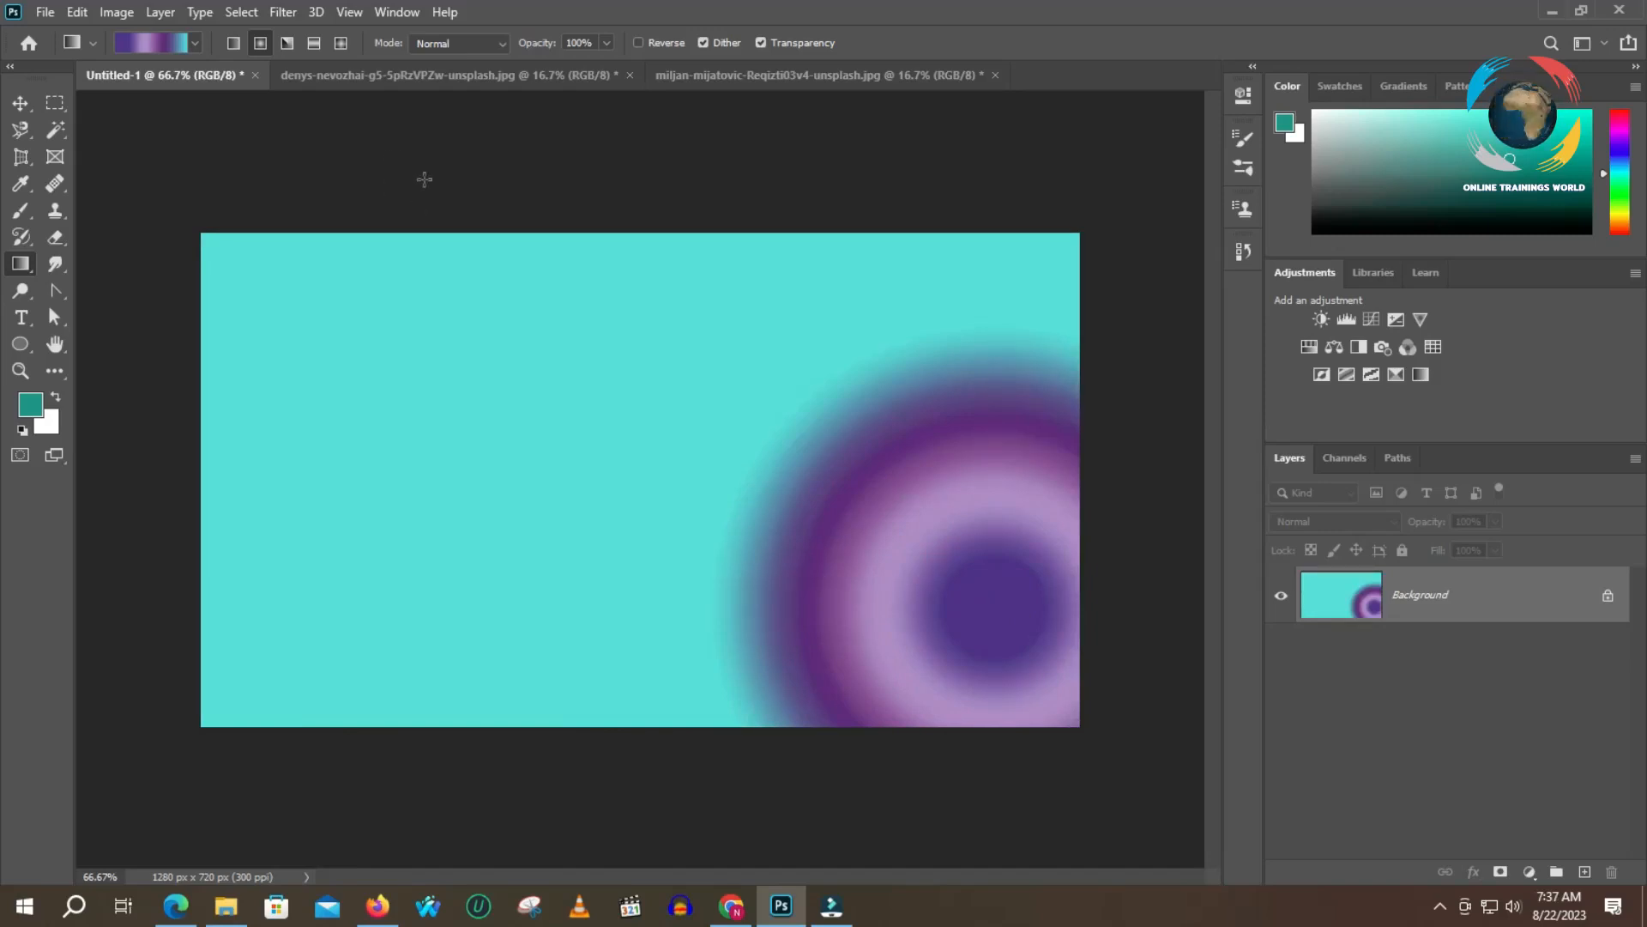
- Switch to the angle gradient style and refill the canvas from several centres, ending with one sweeping rightward from near the middle
left_click(288, 43)
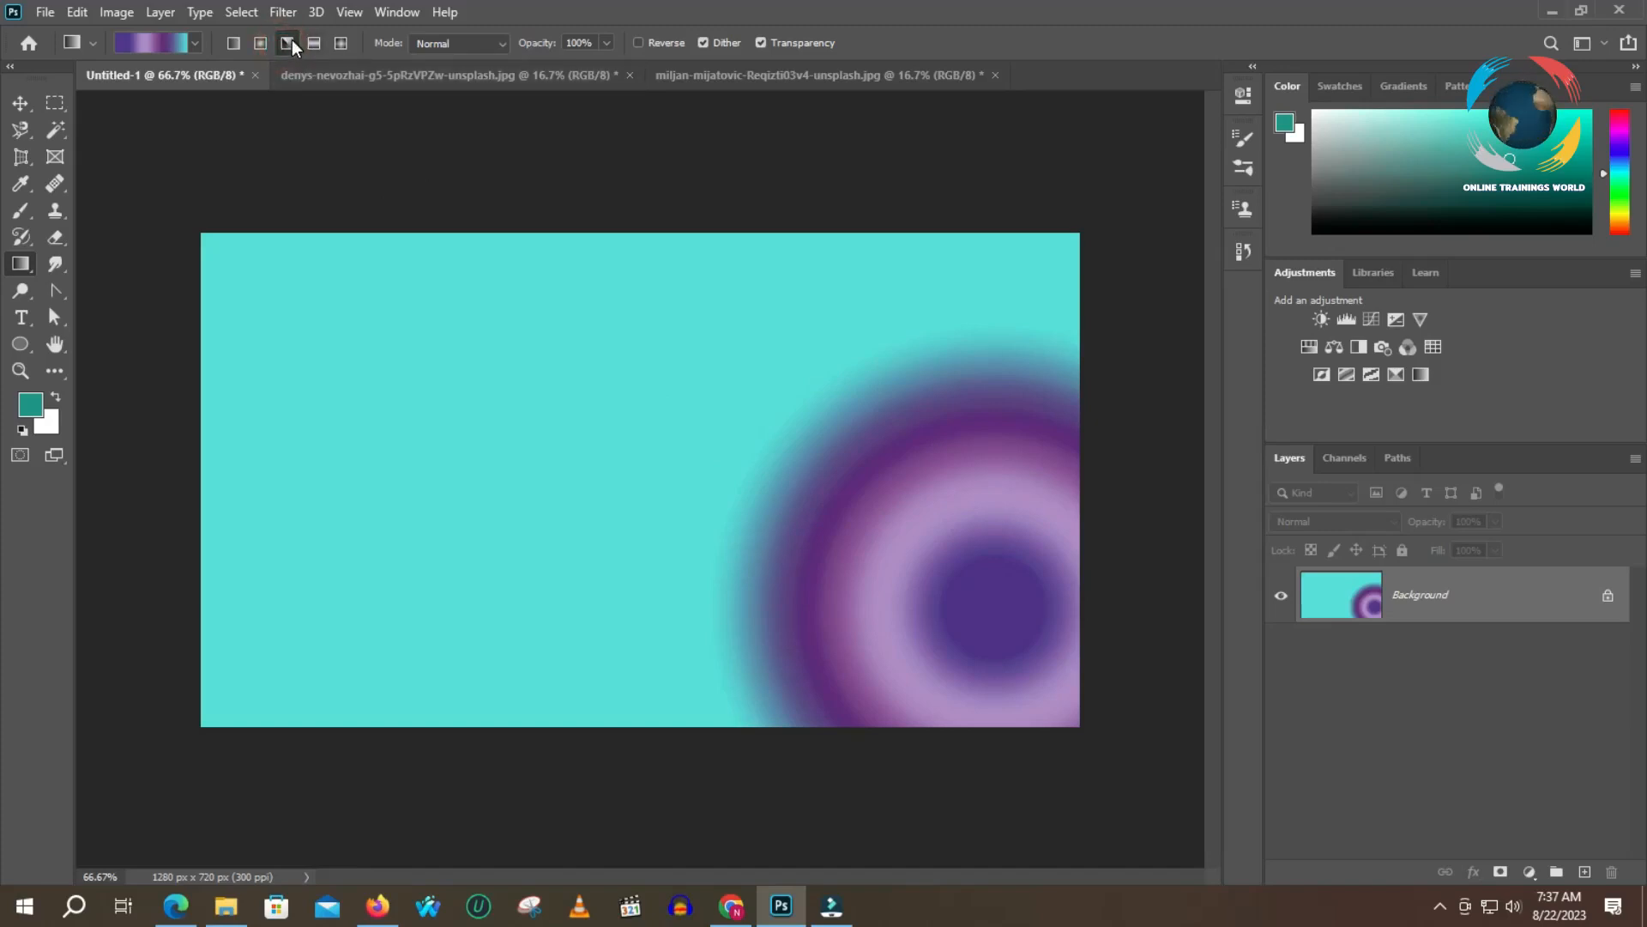
left_click_drag(494, 403, 278, 267)
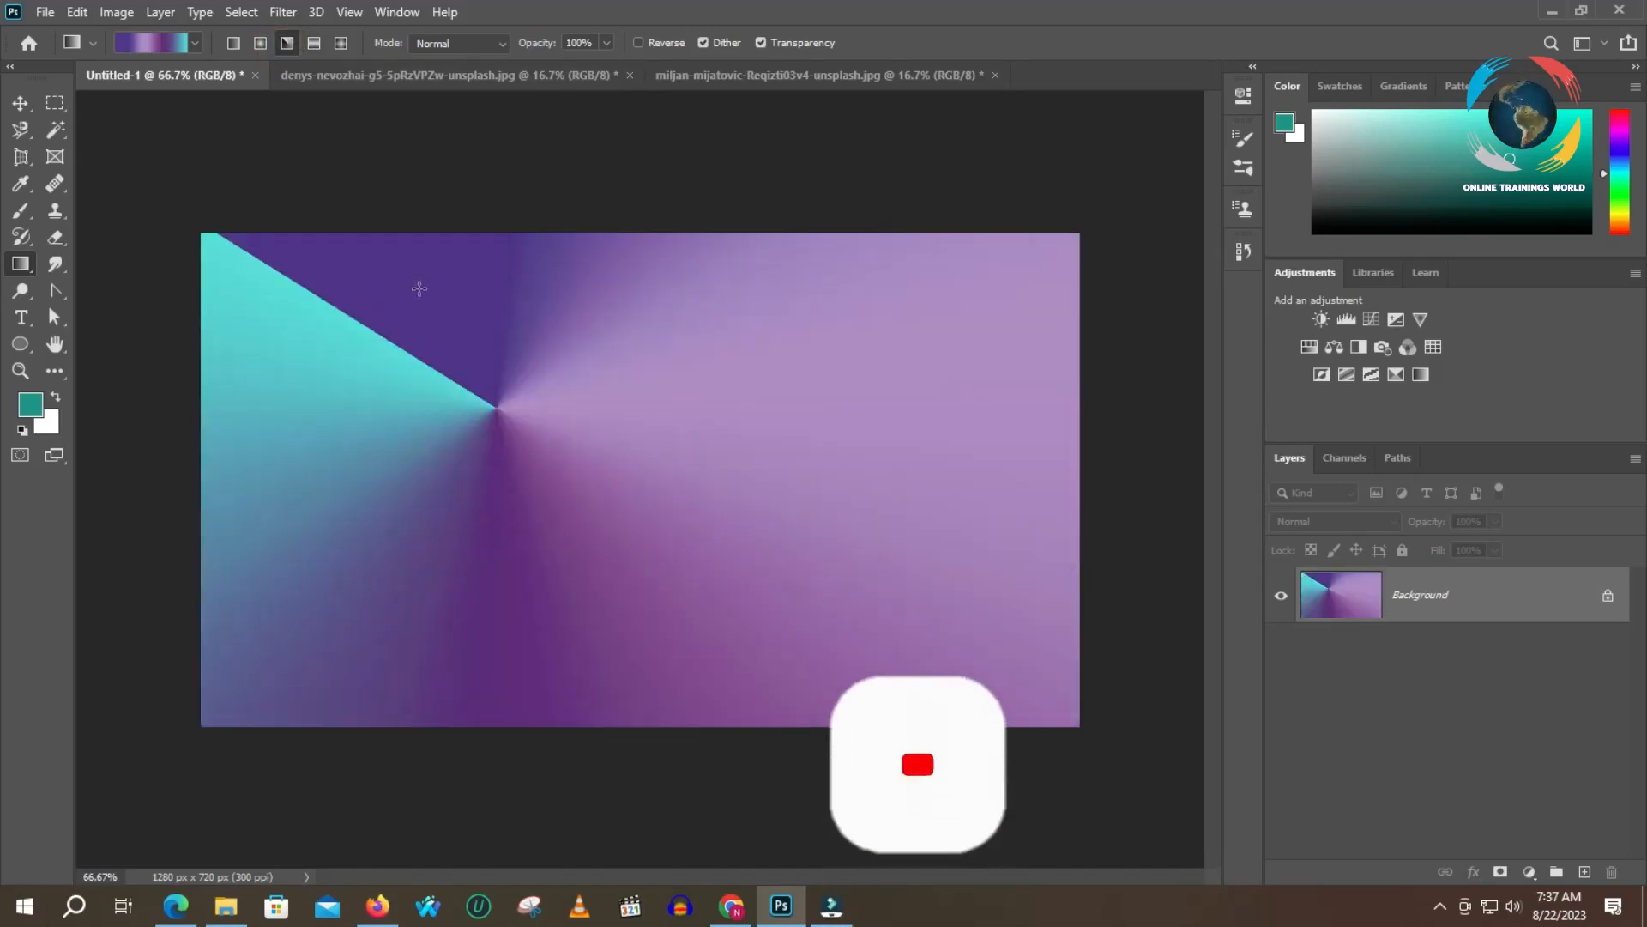
left_click_drag(782, 509, 728, 509)
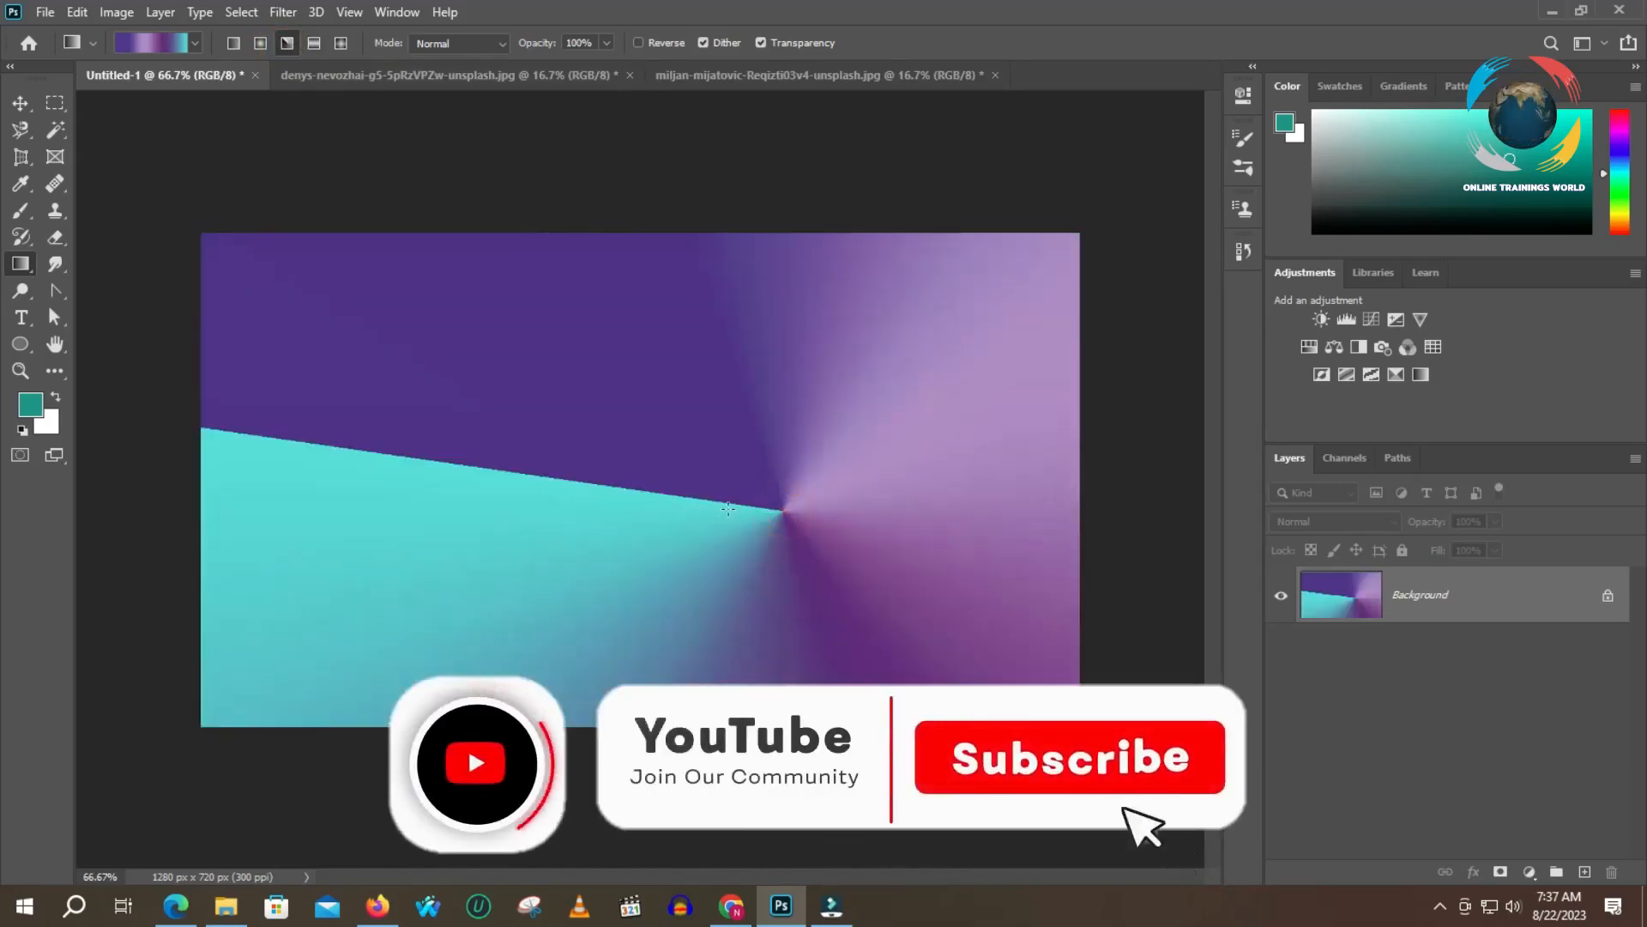
left_click_drag(595, 449, 802, 466)
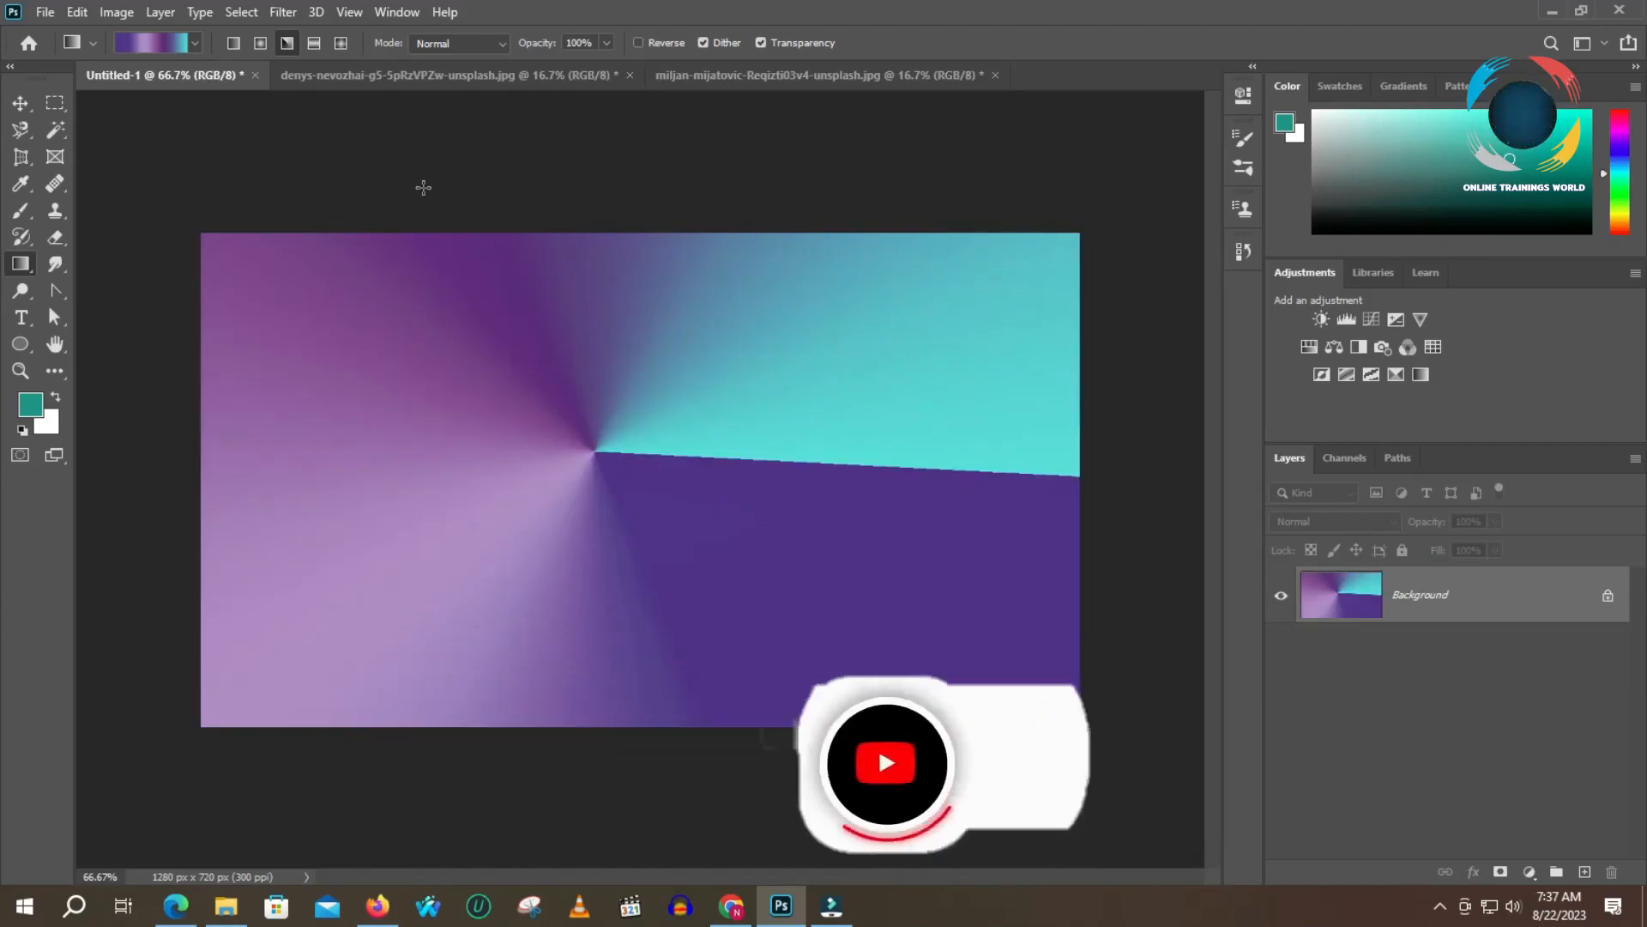
- Switch to the reflected gradient style and refill the canvas in several directions, ending diagonally from the centre towards the upper-left corner
left_click(314, 43)
left_click_drag(617, 429, 1027, 464)
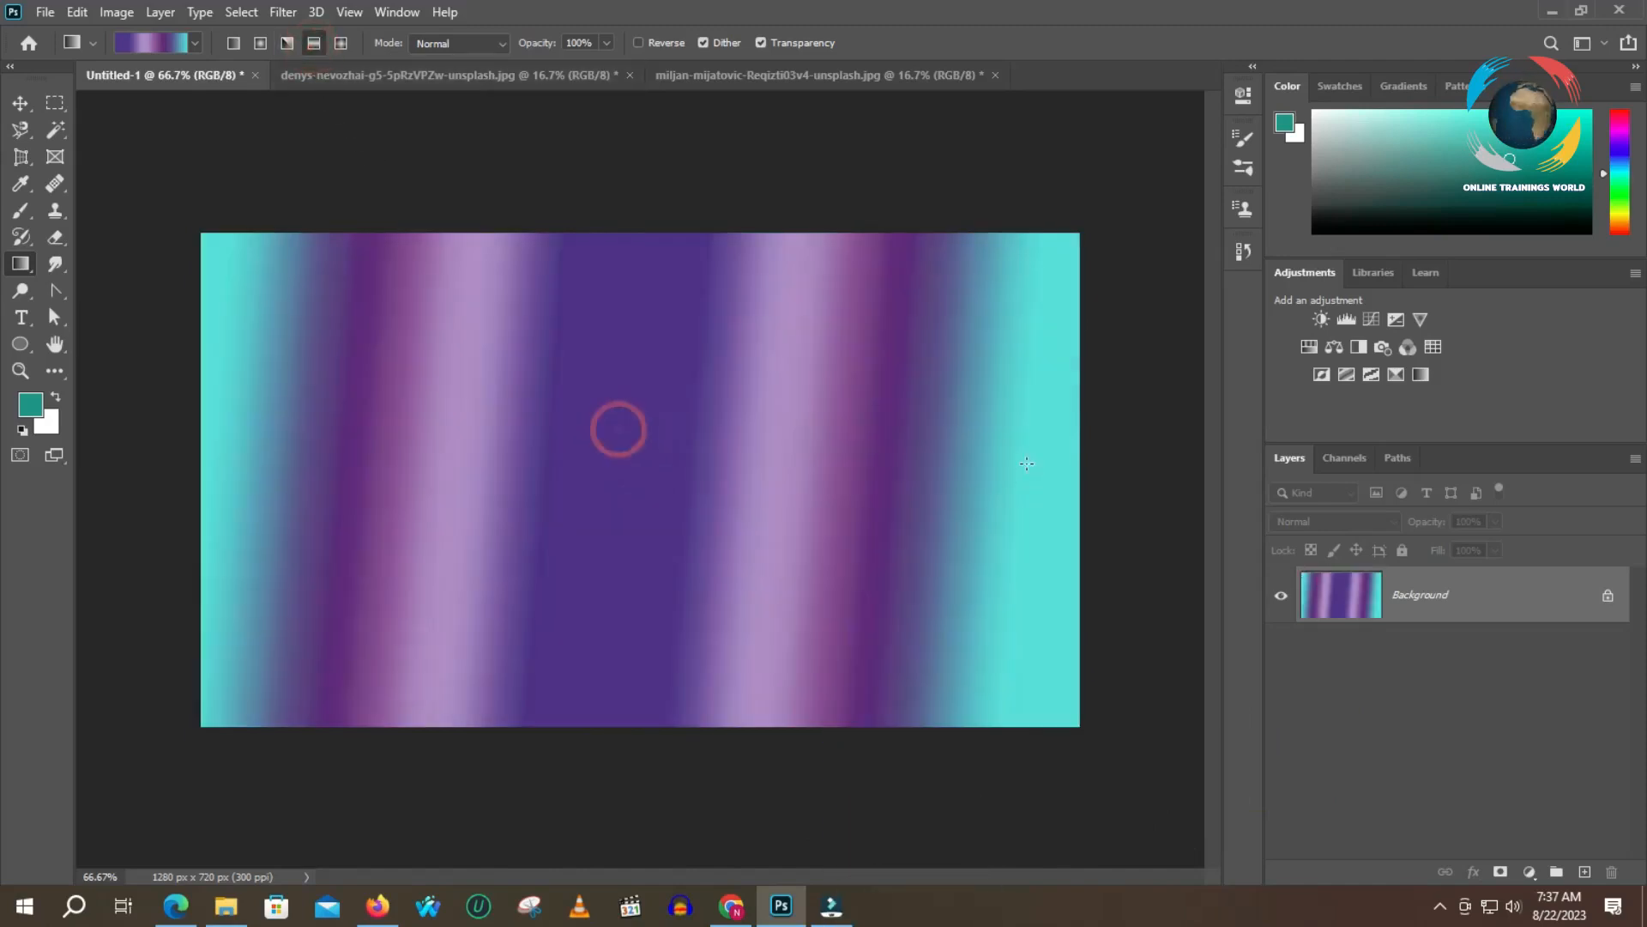
left_click_drag(658, 450, 633, 292)
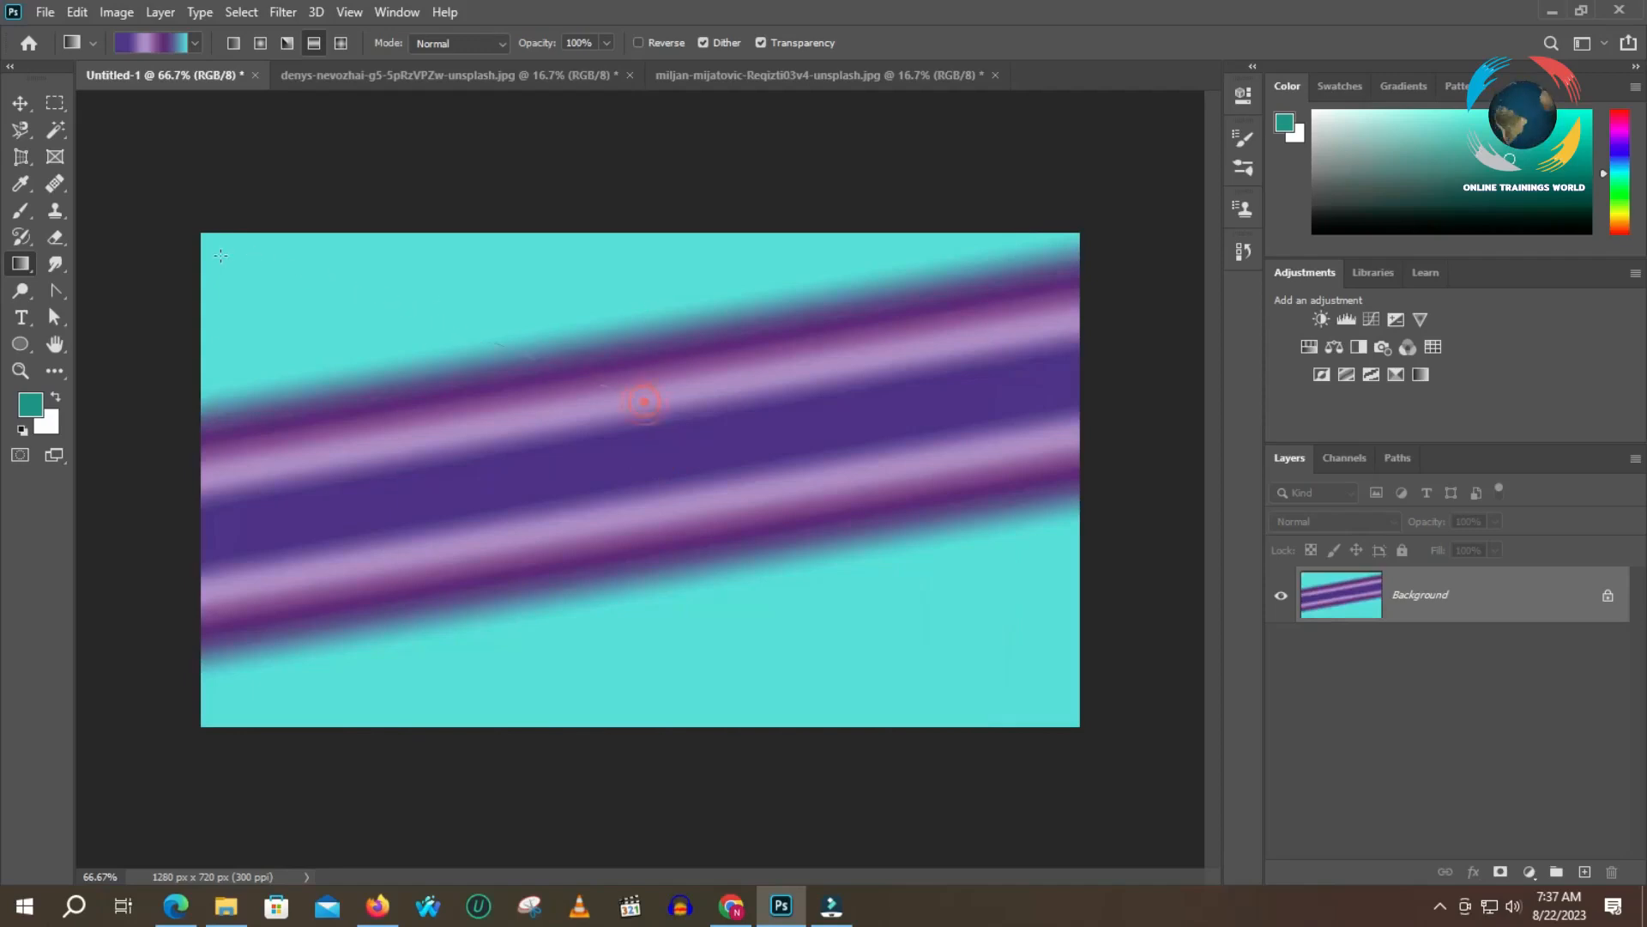
left_click_drag(644, 397, 263, 260)
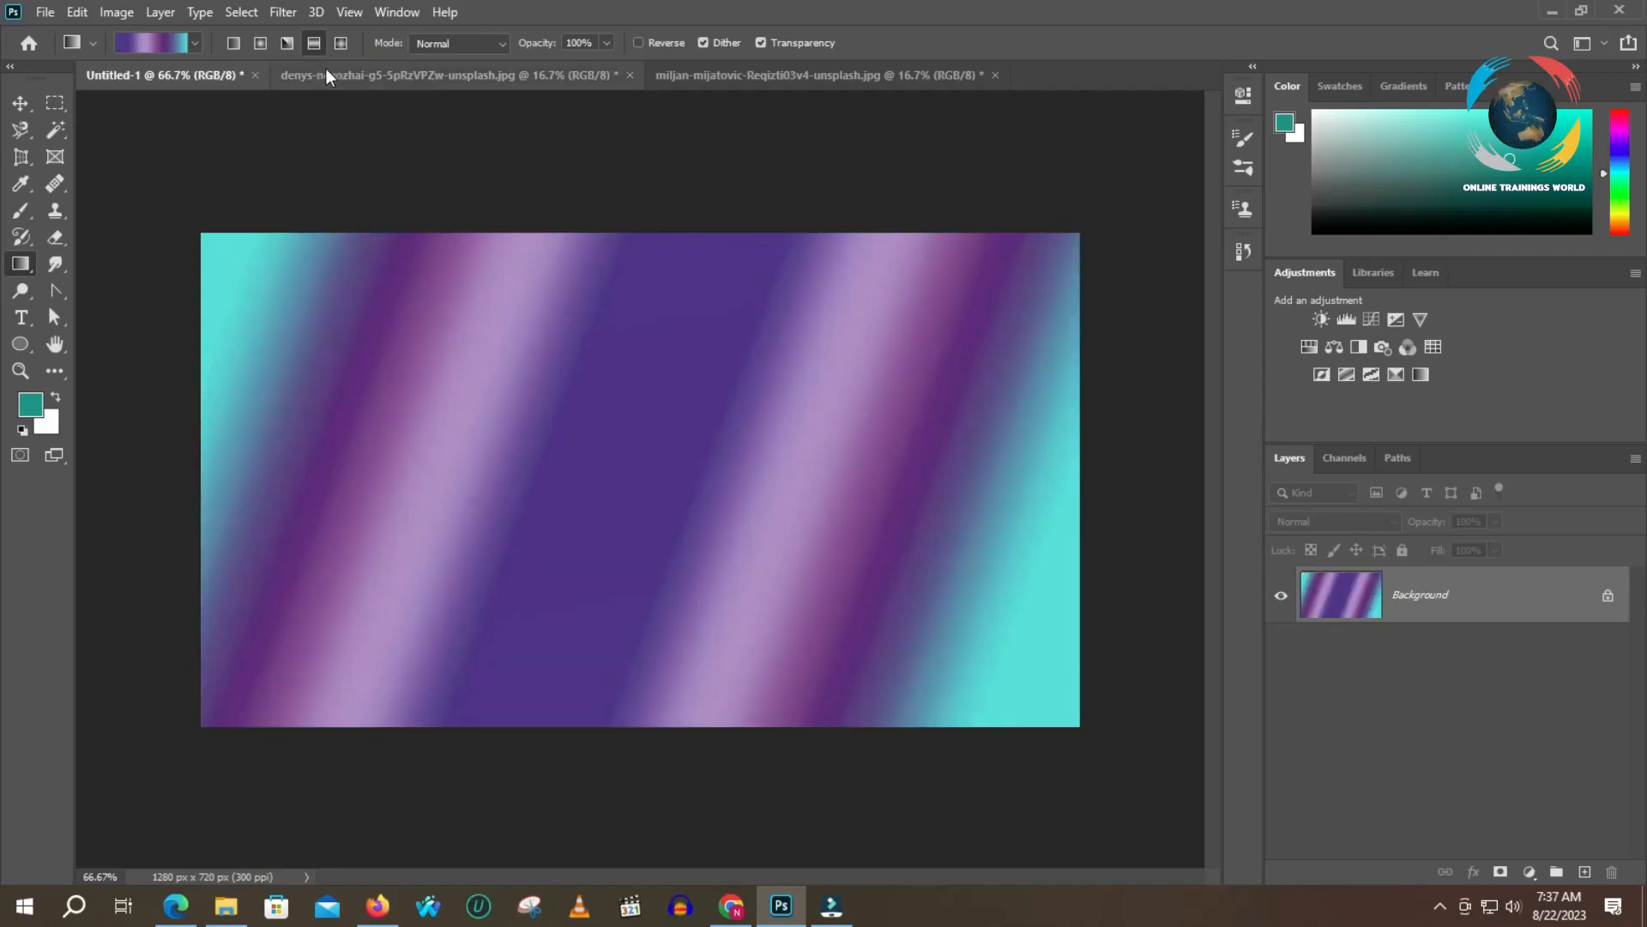
- Switch to the diamond gradient style and refill the canvas with a small diamond just above and right of its centre
left_click(339, 43)
left_click_drag(755, 388, 775, 479)
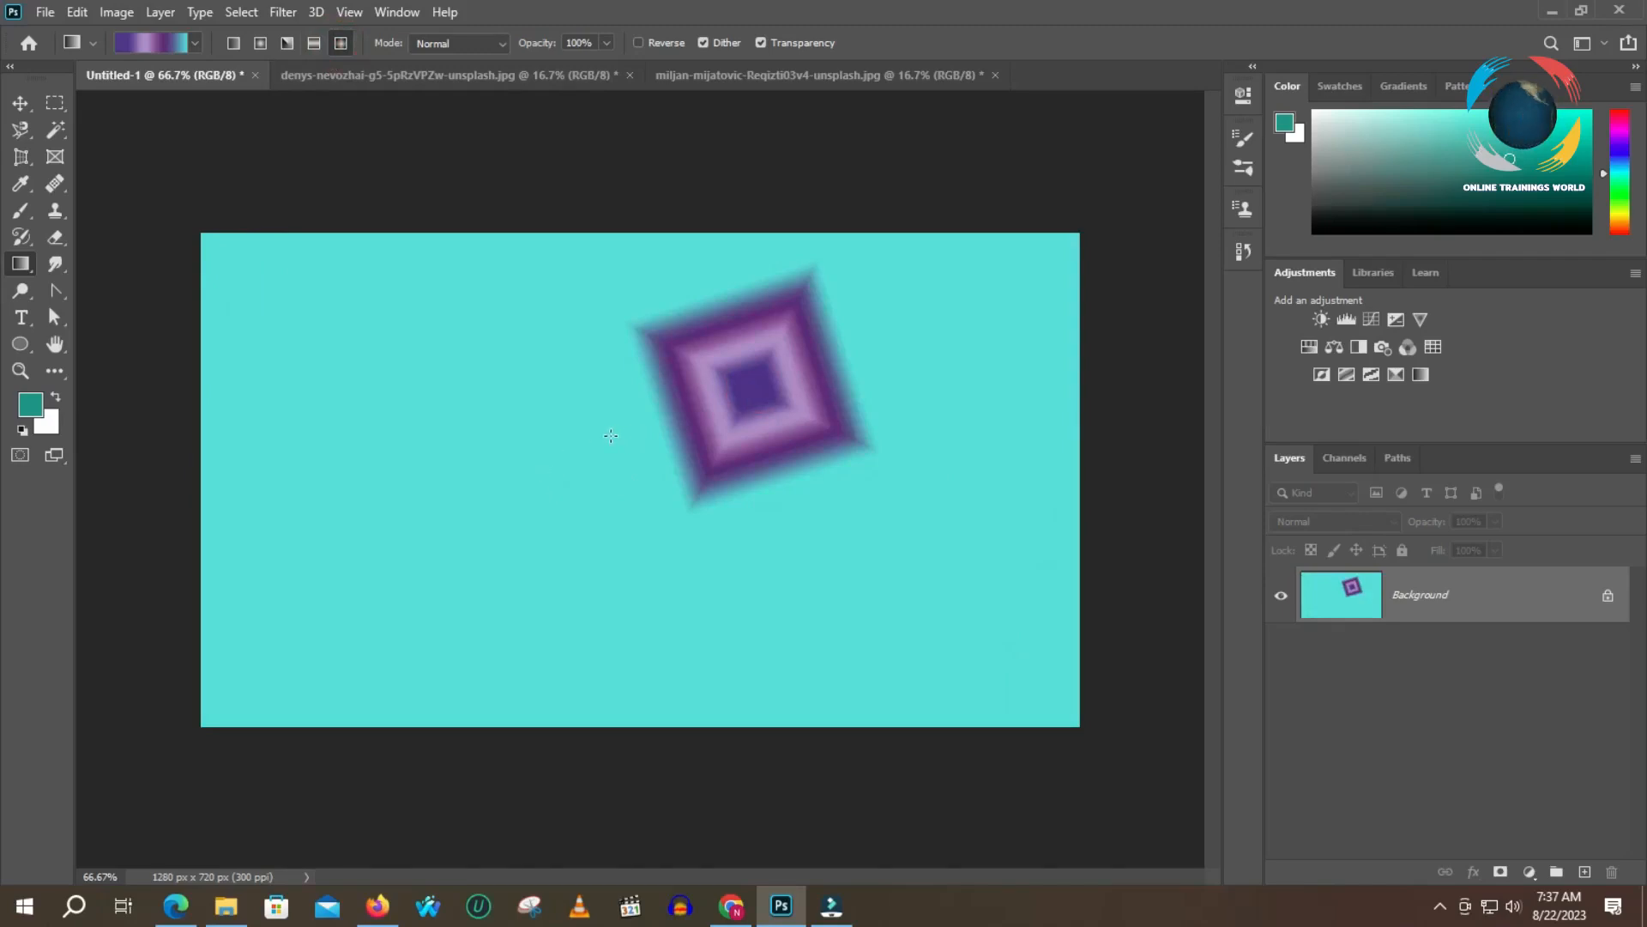
- Open the custom gradient for editing, try repositioning its right opacity stop, and change the gradient type to Noise
left_click(160, 48)
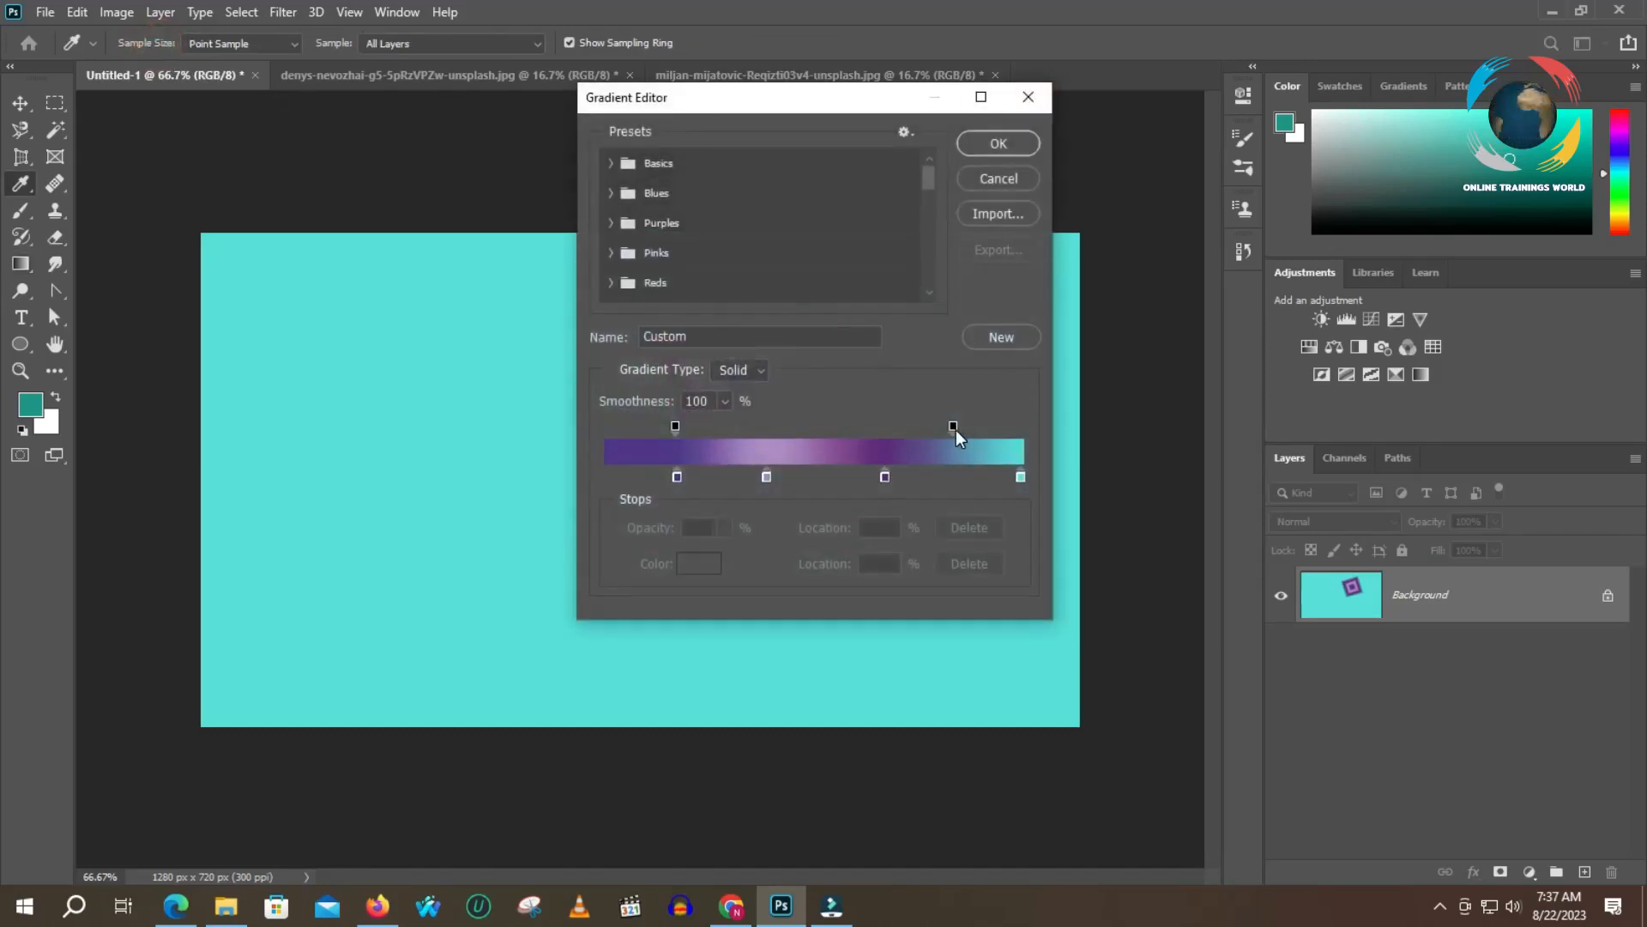
left_click_drag(950, 429, 754, 439)
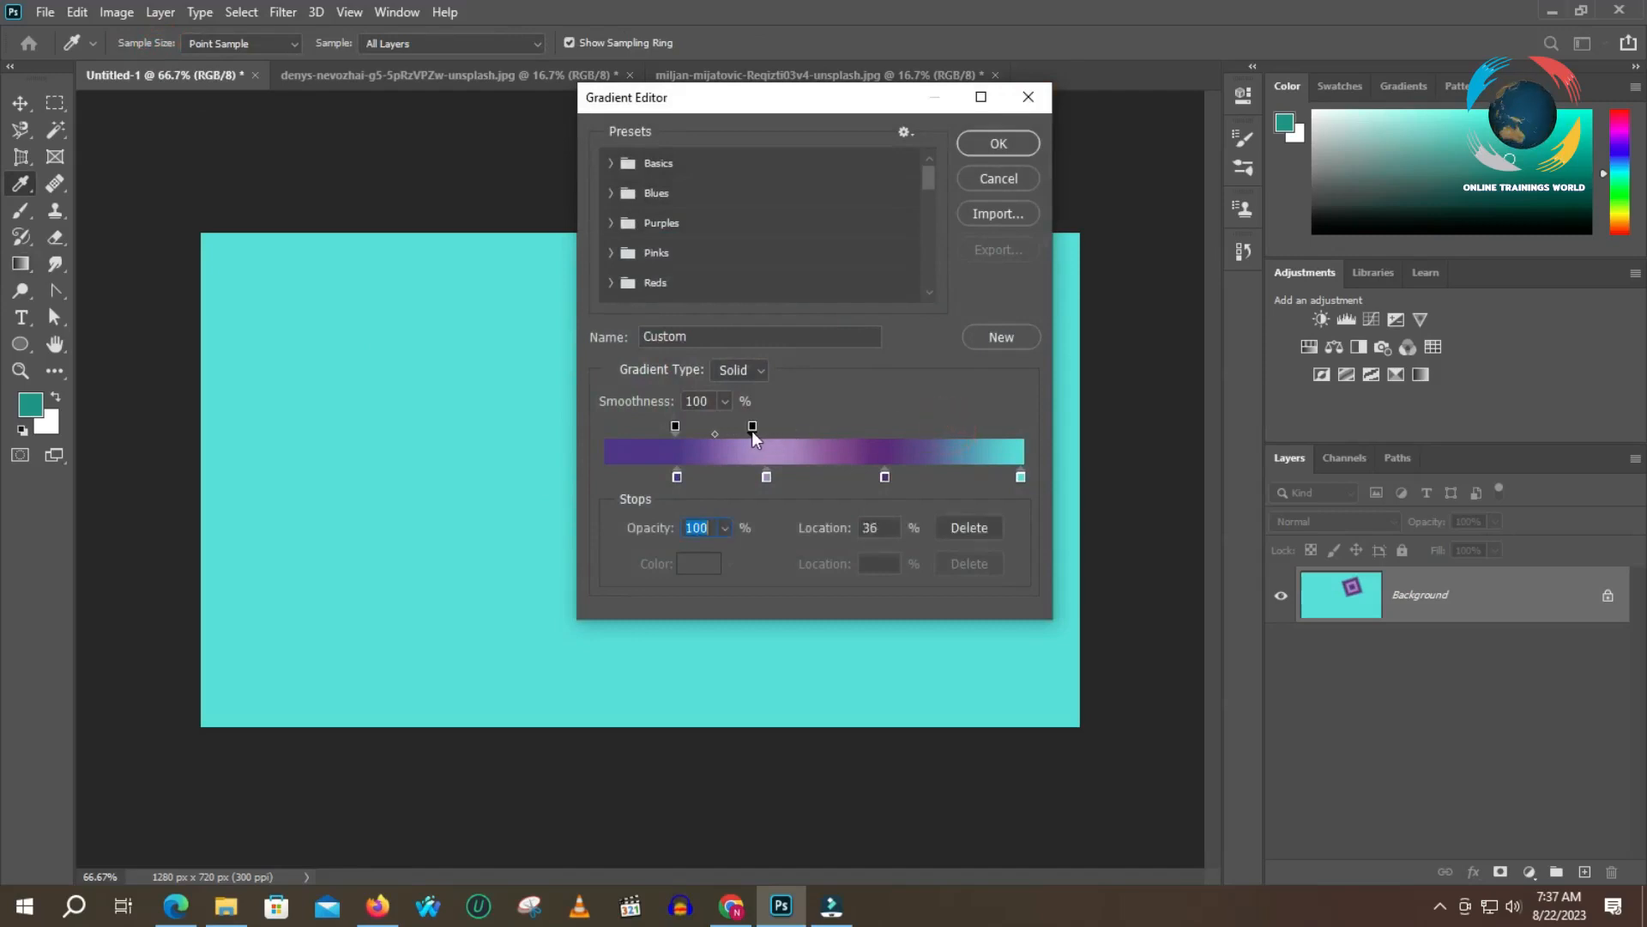
left_click(755, 369)
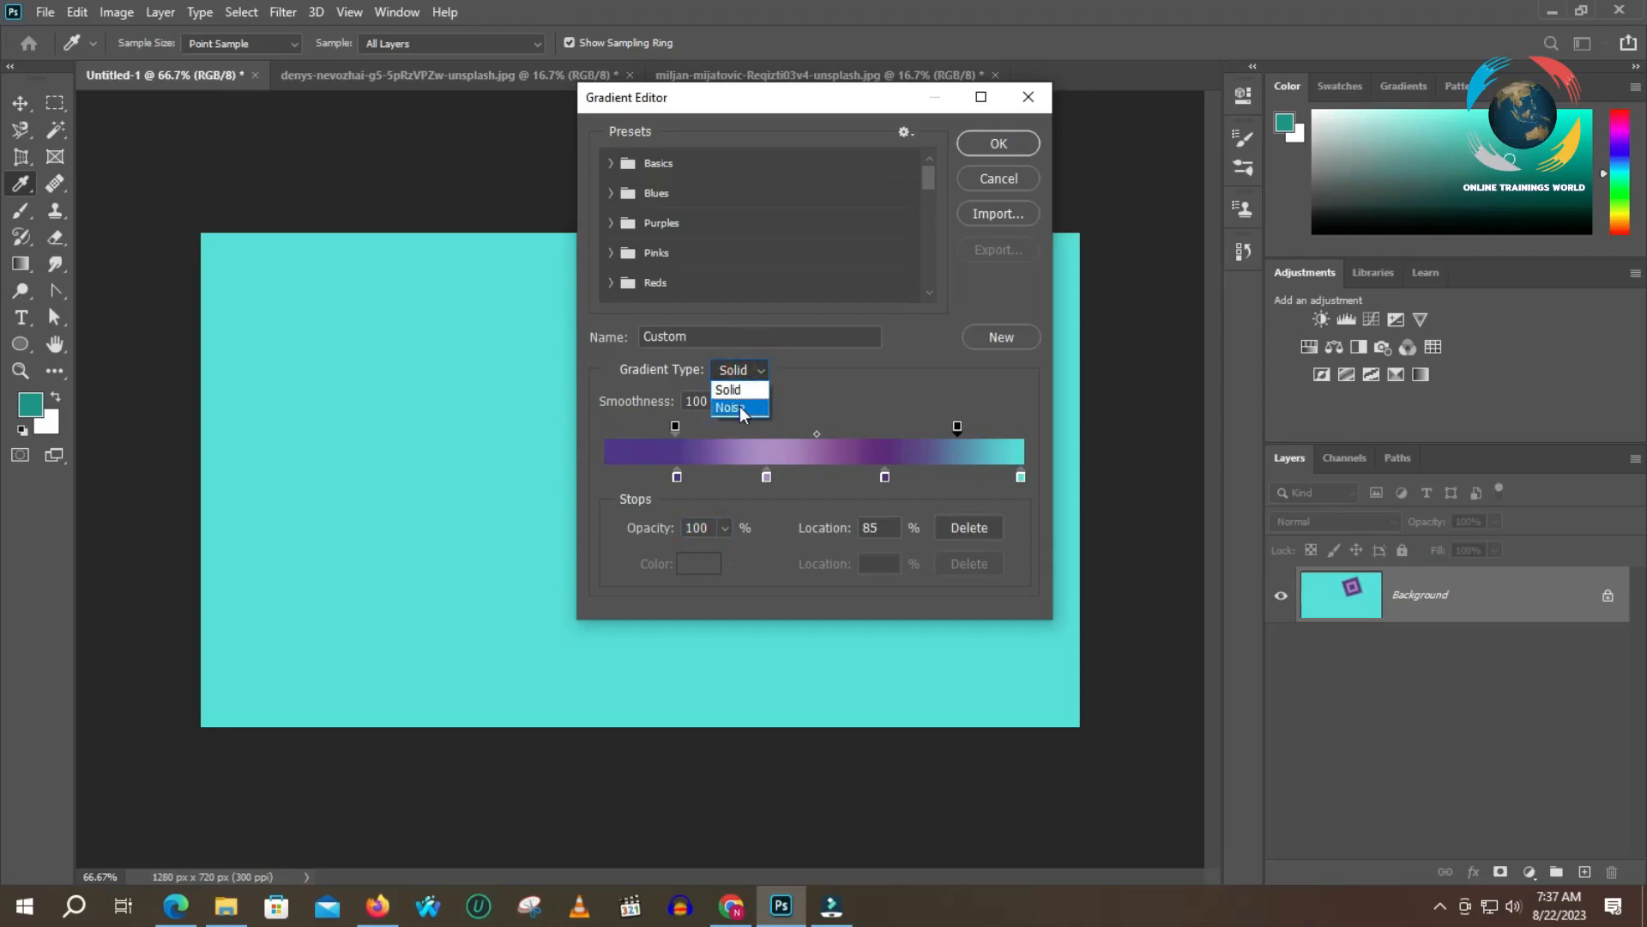
left_click(736, 392)
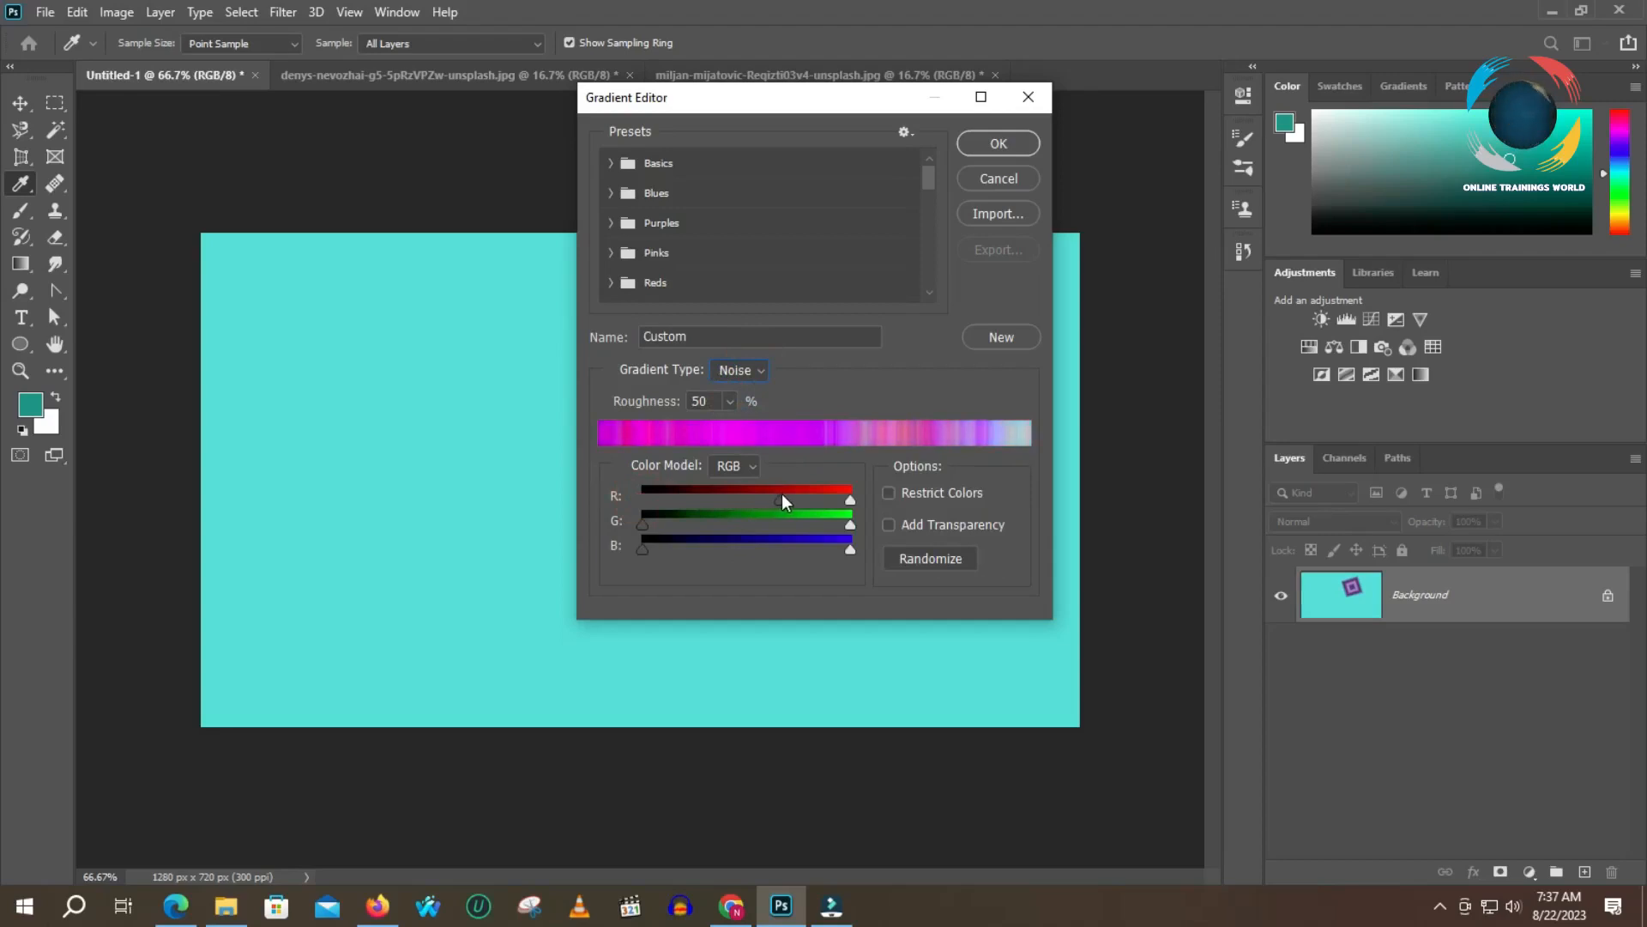
- Adjust the noise gradient's RGB ranges, raising the green minimum to about a quarter and keeping the red minimum at zero, and accept it
left_click_drag(726, 495, 661, 493)
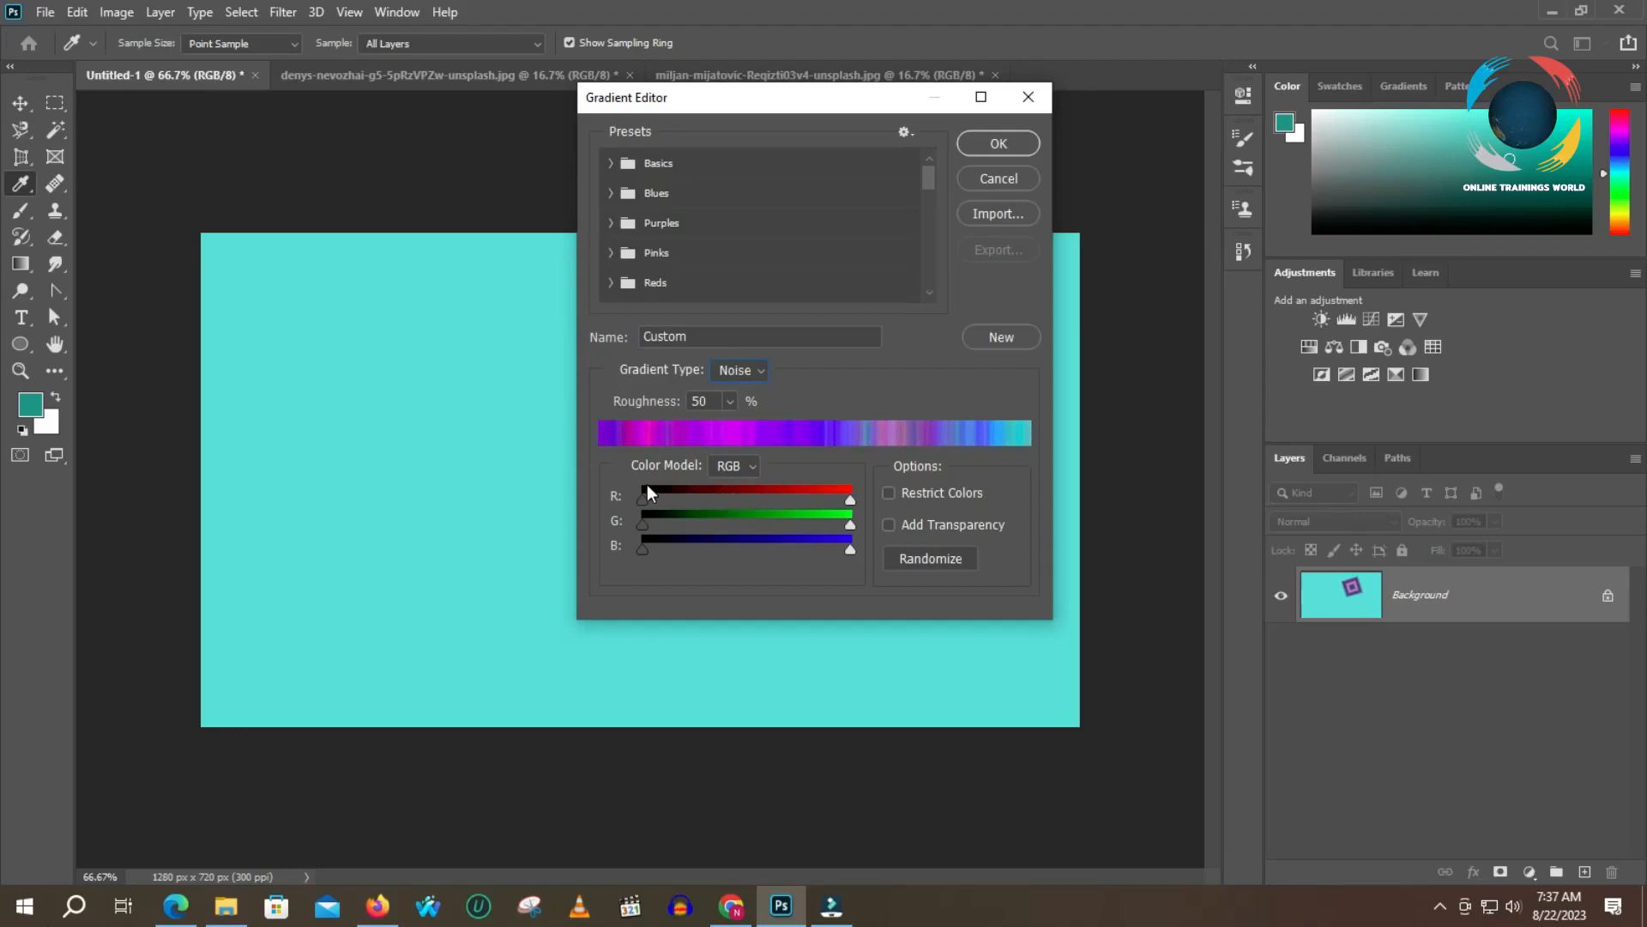
left_click_drag(642, 526, 778, 508)
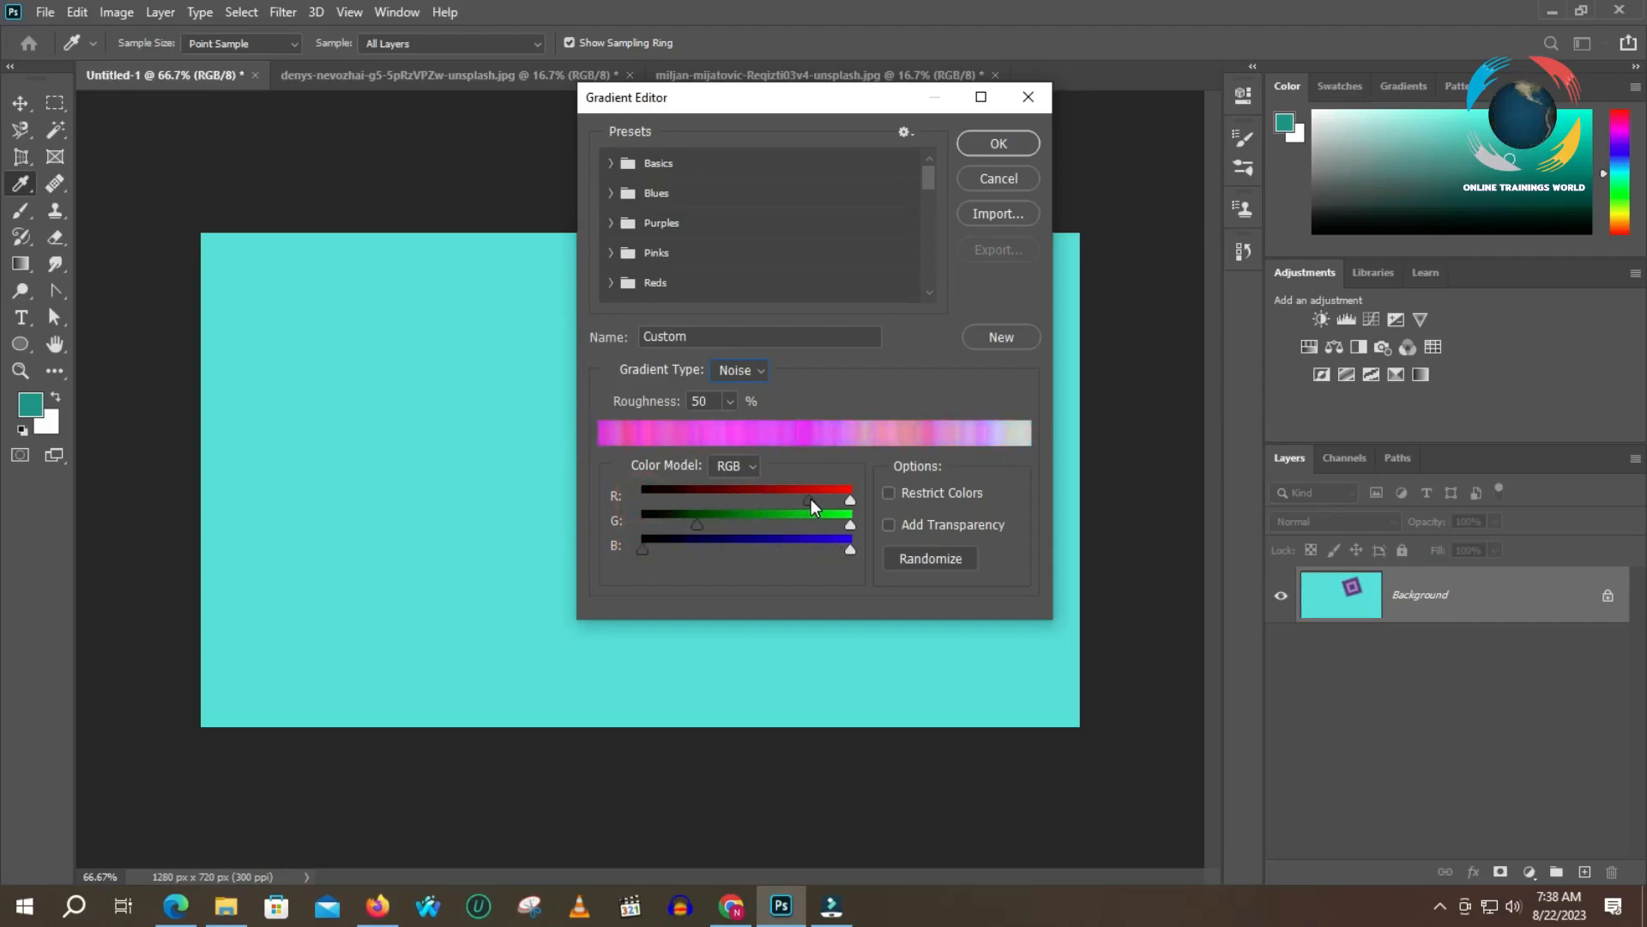
left_click_drag(810, 498, 582, 492)
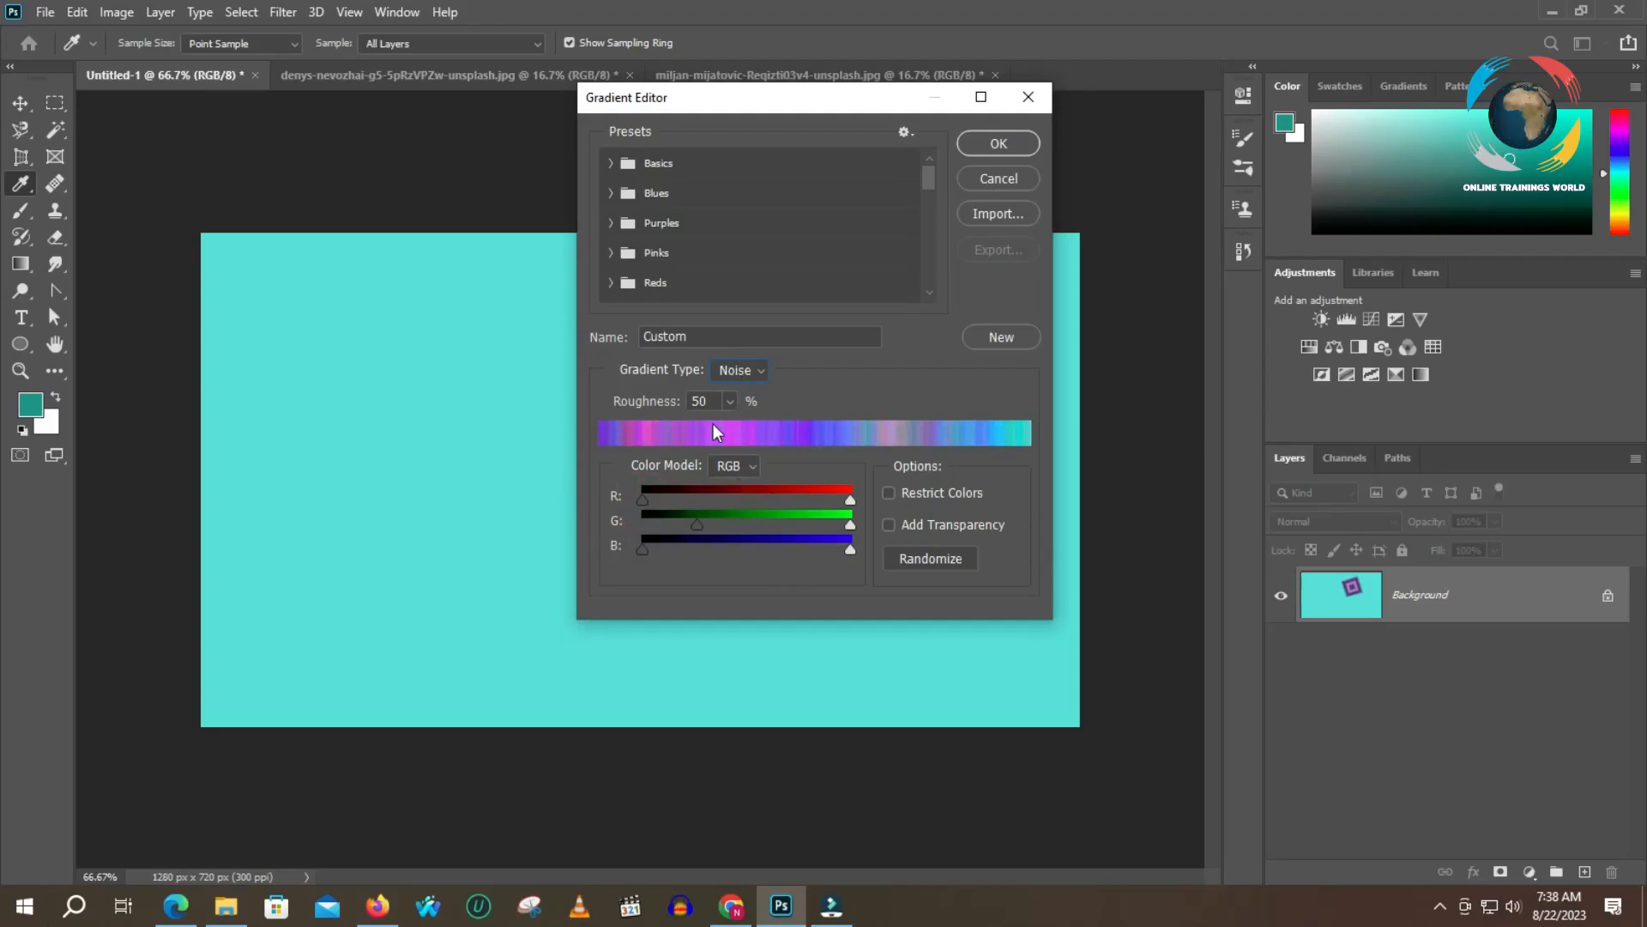
left_click(999, 143)
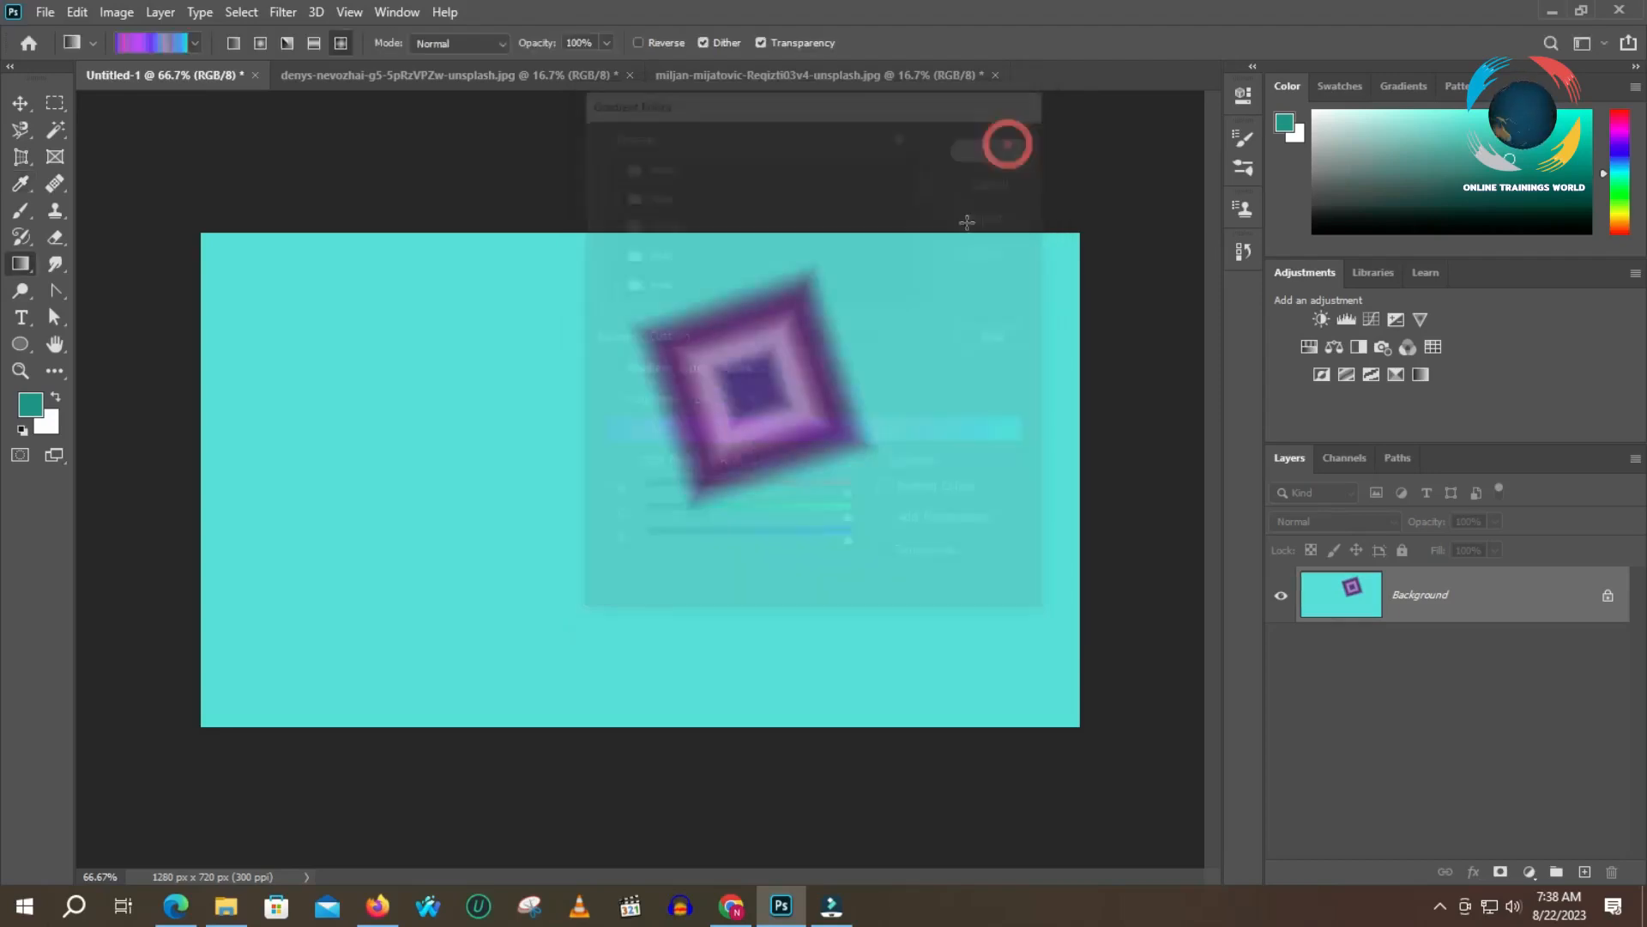
- Refill the canvas twice with the noise gradient in diamond style, and once in linear style running rightward across its middle
left_click_drag(503, 441, 761, 532)
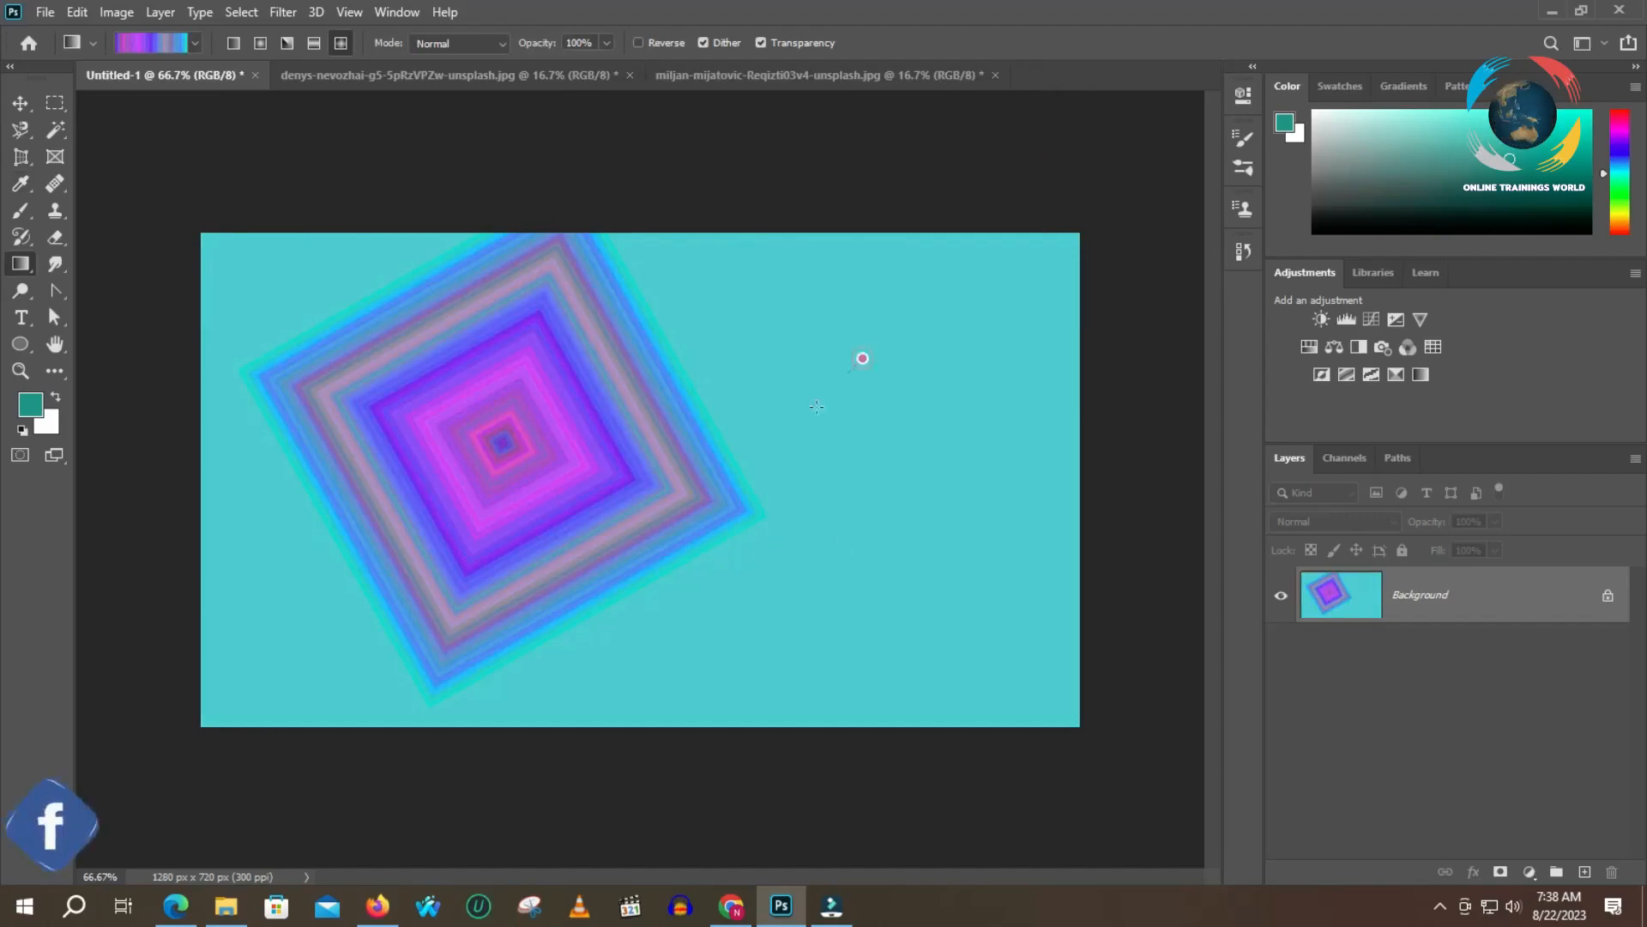
left_click_drag(861, 357, 542, 591)
left_click(232, 43)
mouse_move(413, 460)
left_mouse_down()
mouse_move(884, 477)
mouse_move(729, 461)
left_mouse_up()
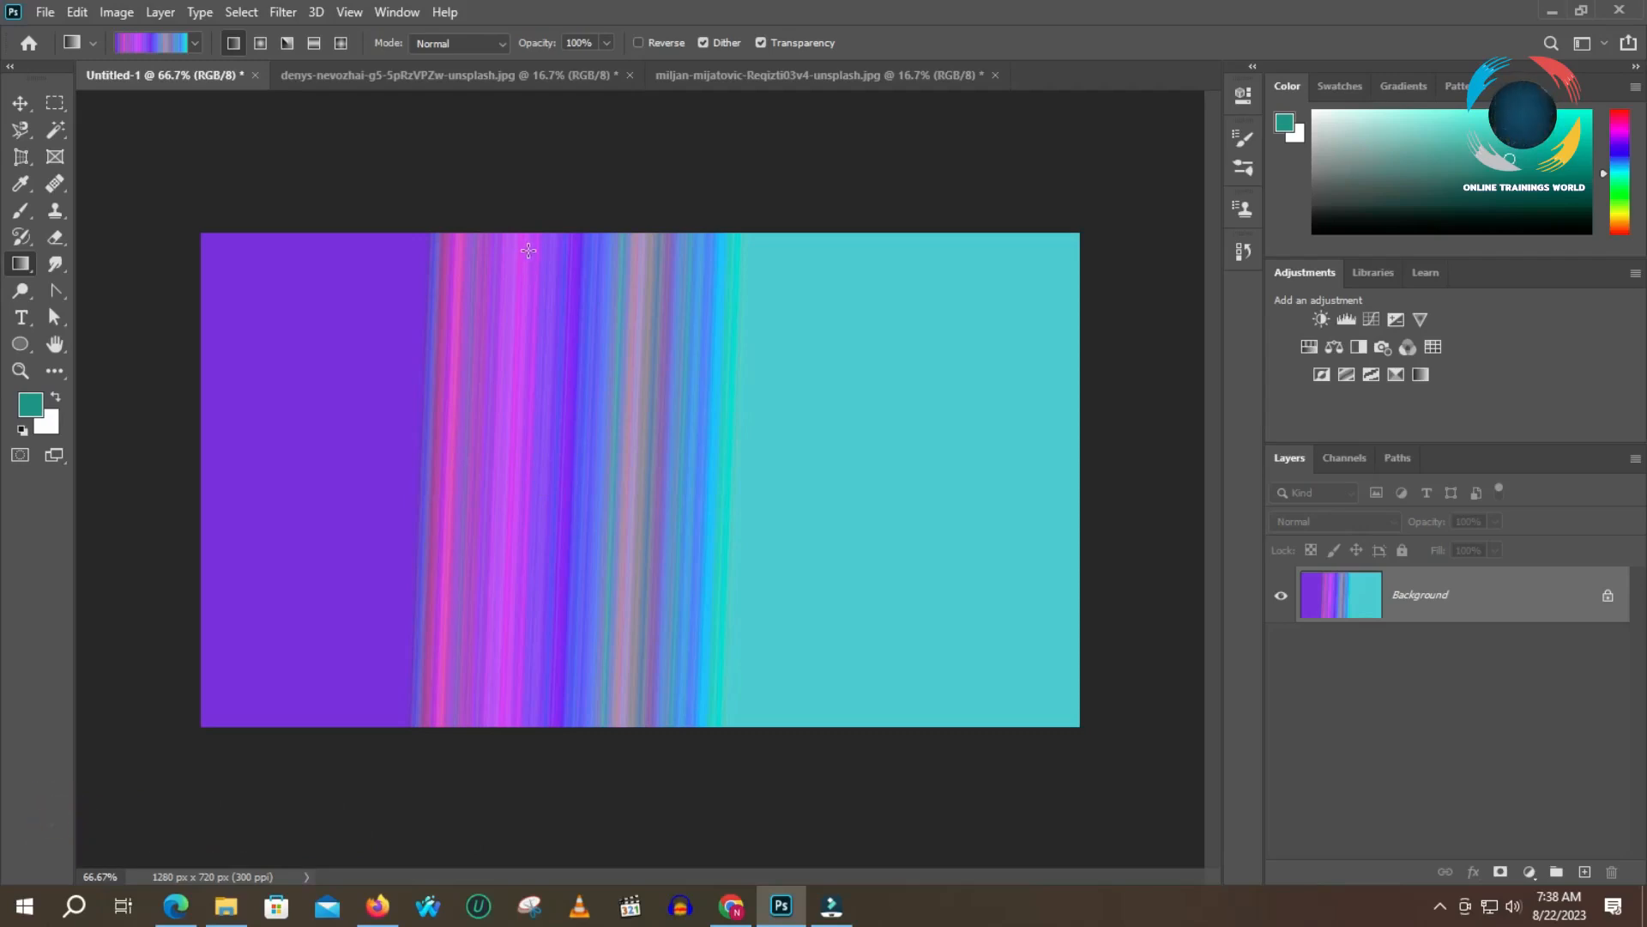
- Set the gradient type back to Solid and refill the canvas linearly, ending with a sweep from right of centre towards the lower-left
left_click(156, 42)
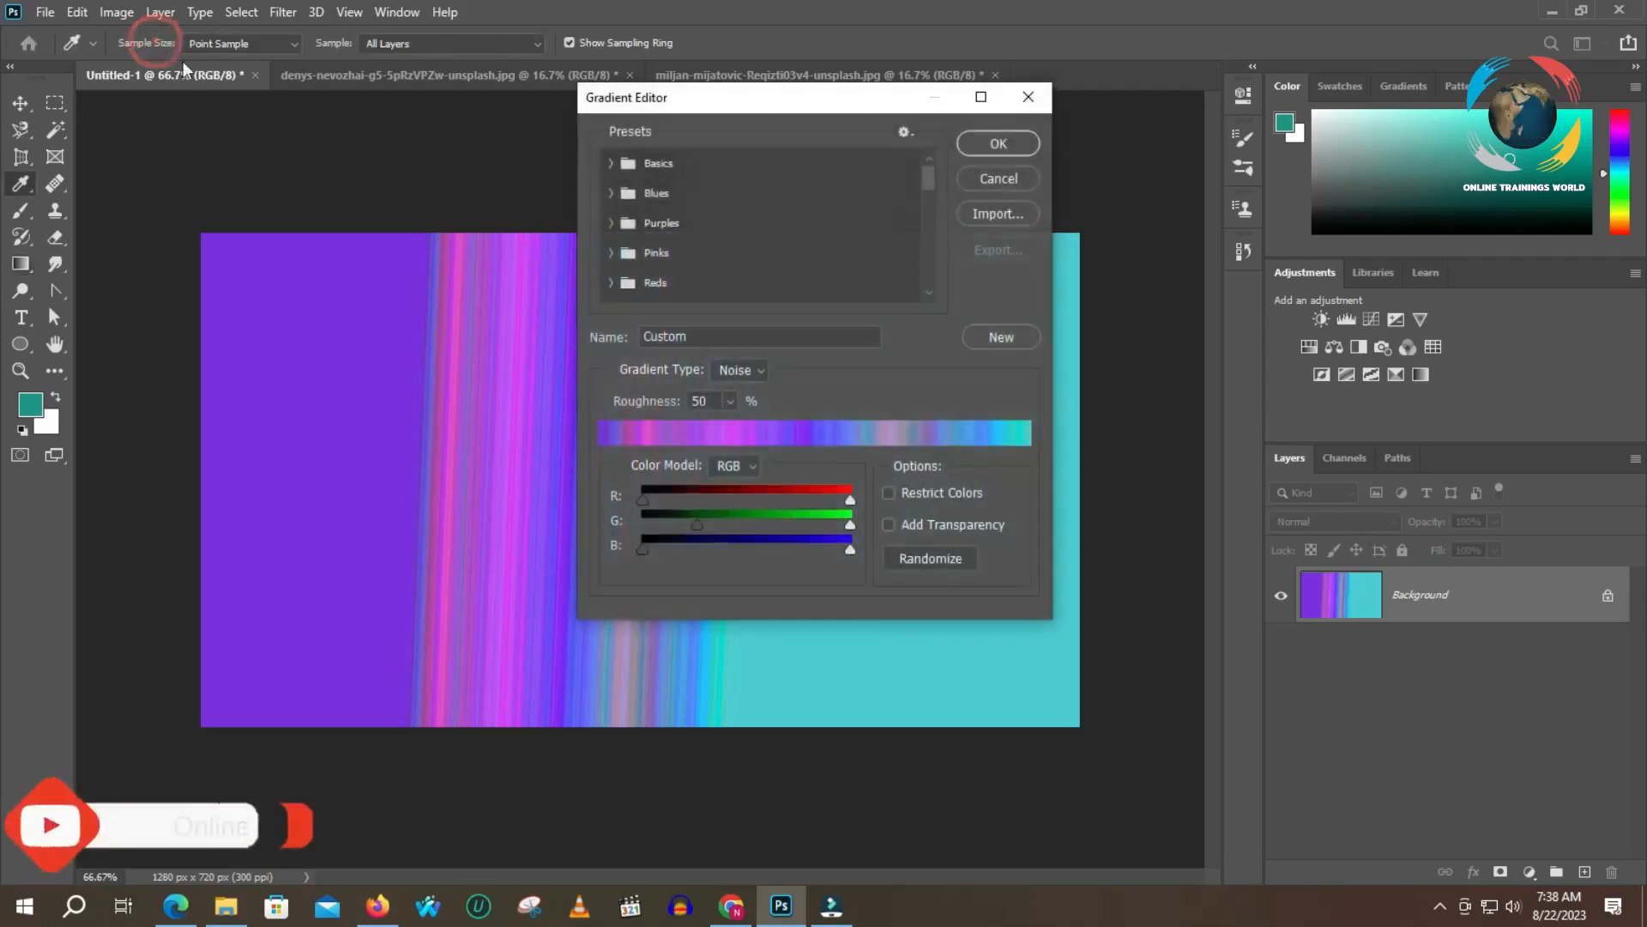
left_click(743, 369)
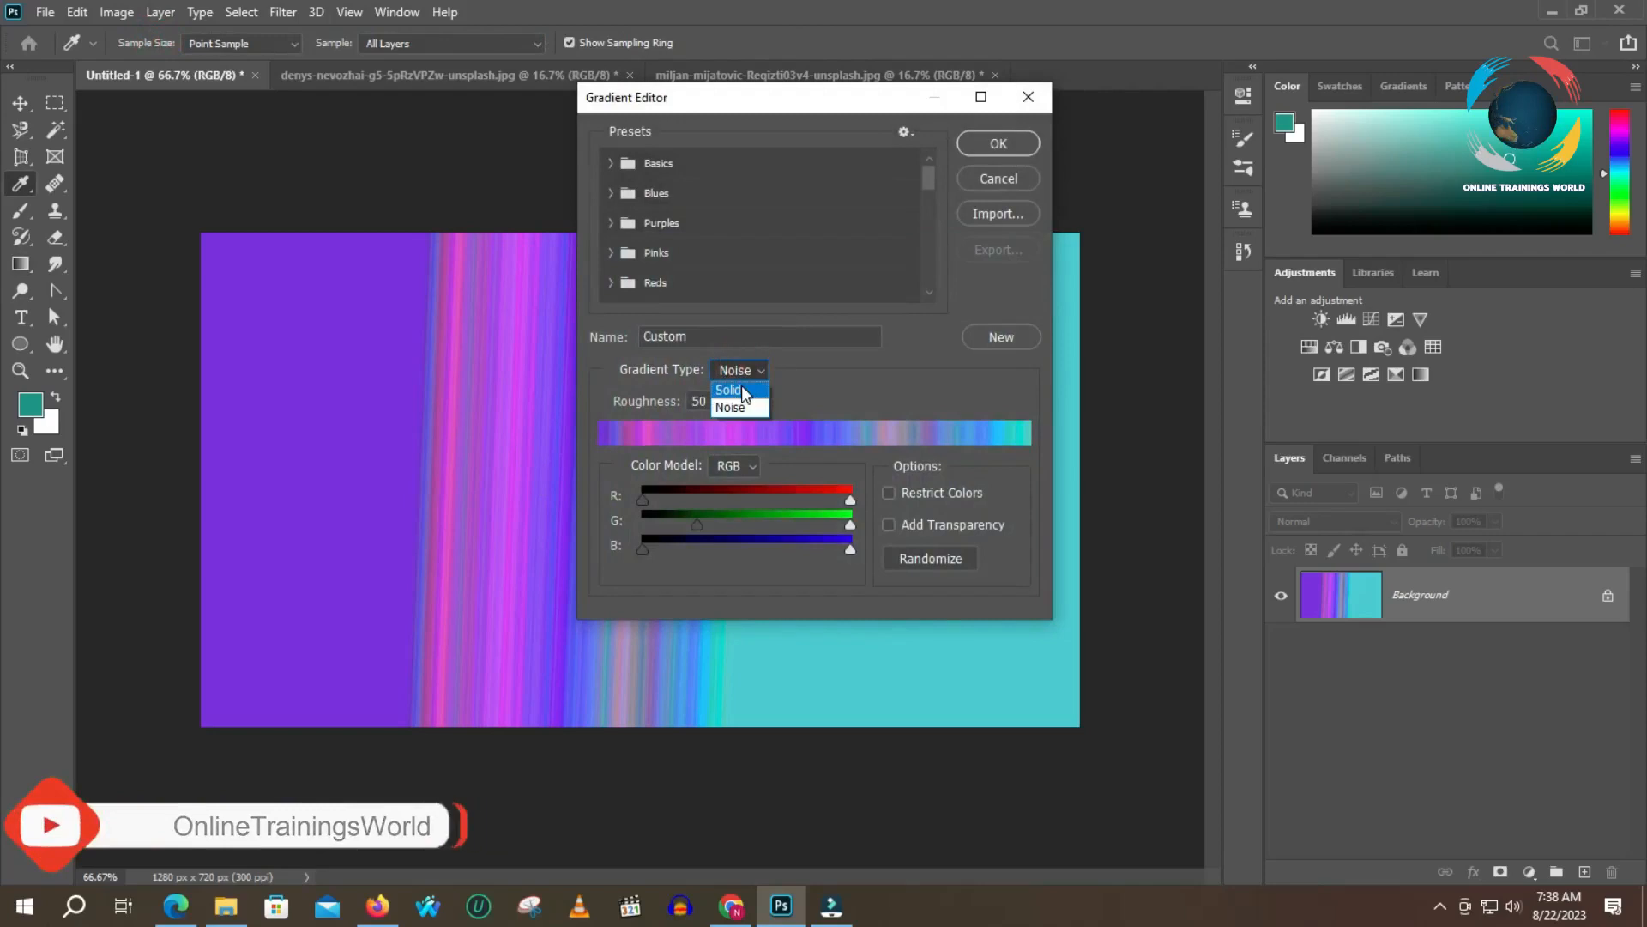
left_click(741, 383)
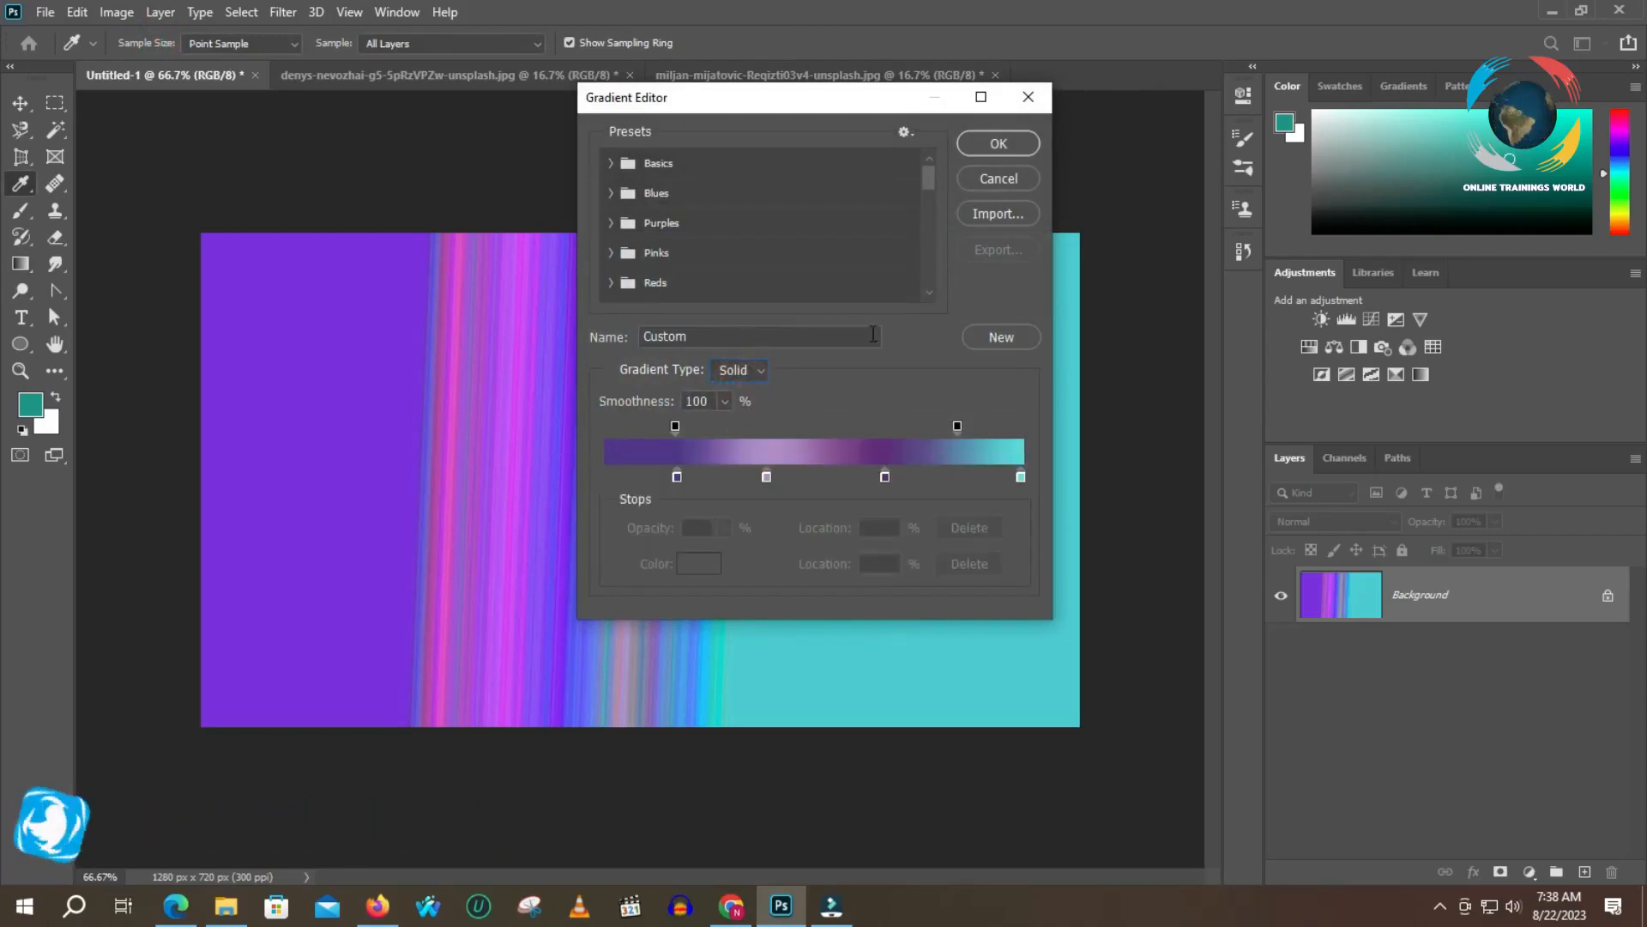
left_click(1012, 143)
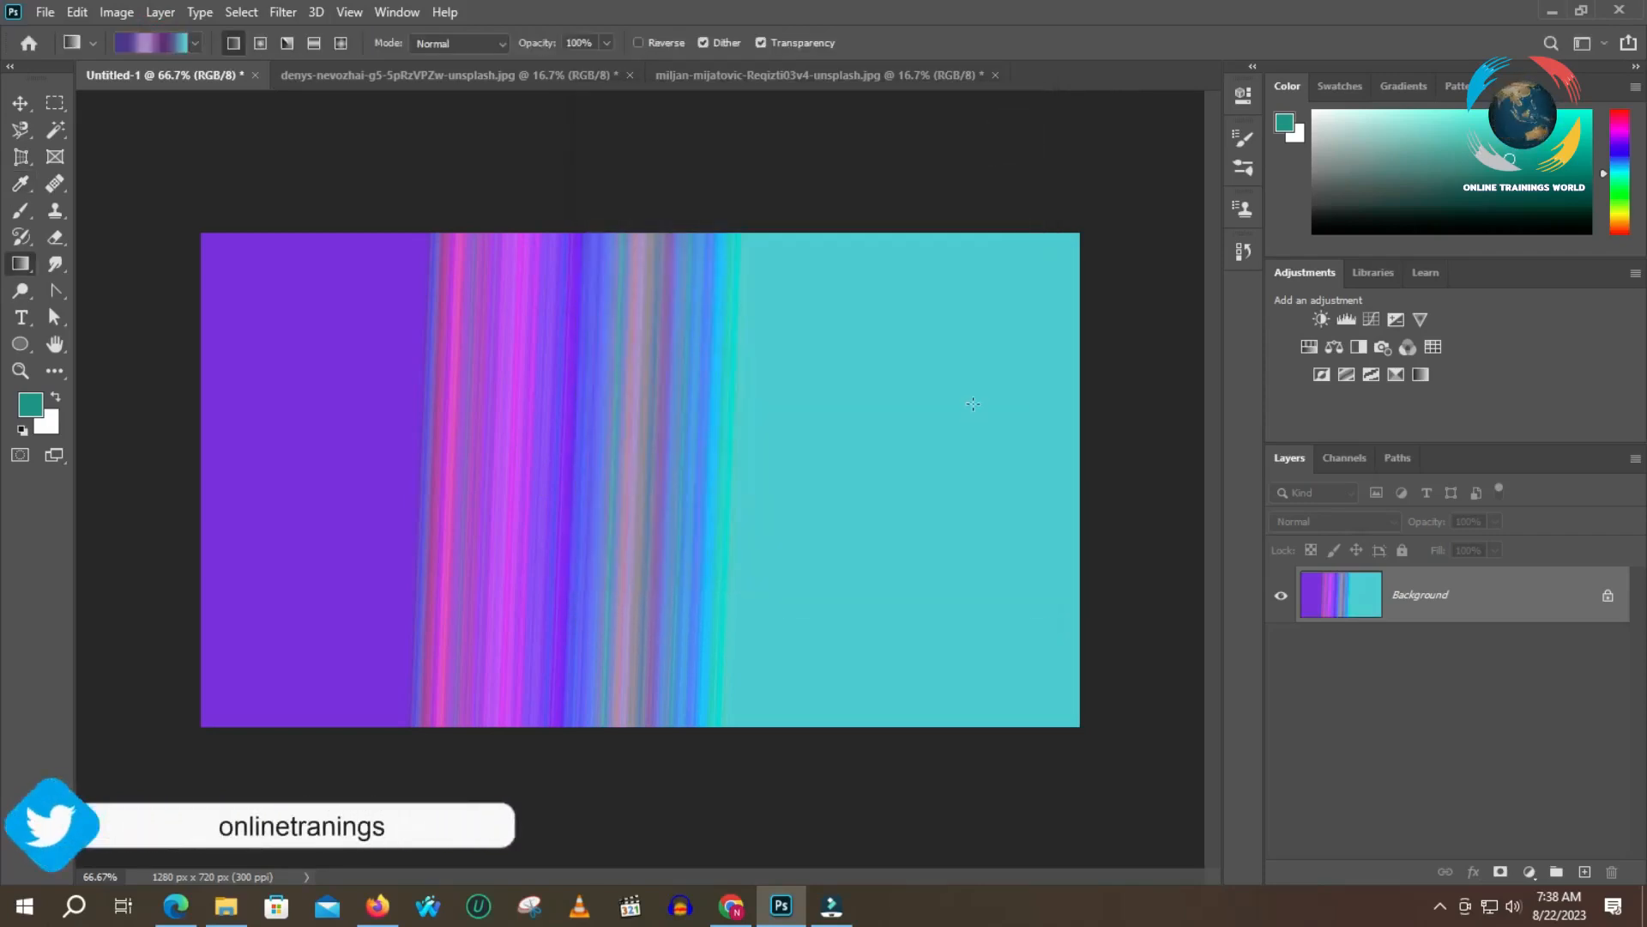
left_click_drag(1114, 408, 1021, 421)
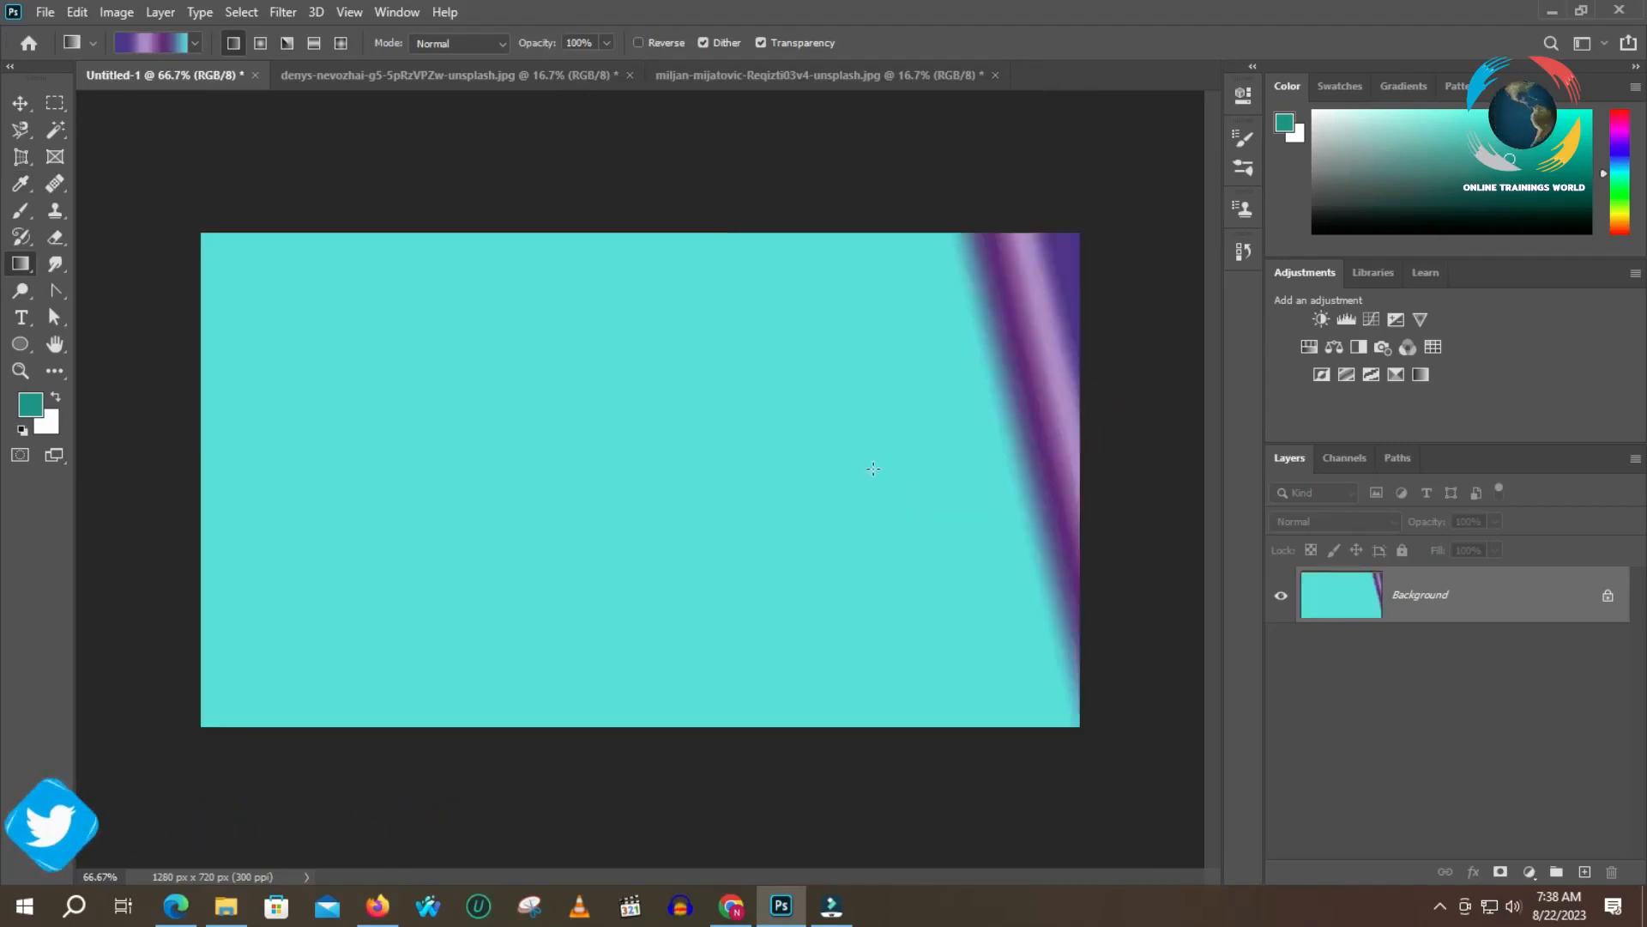
left_click_drag(827, 430, 317, 569)
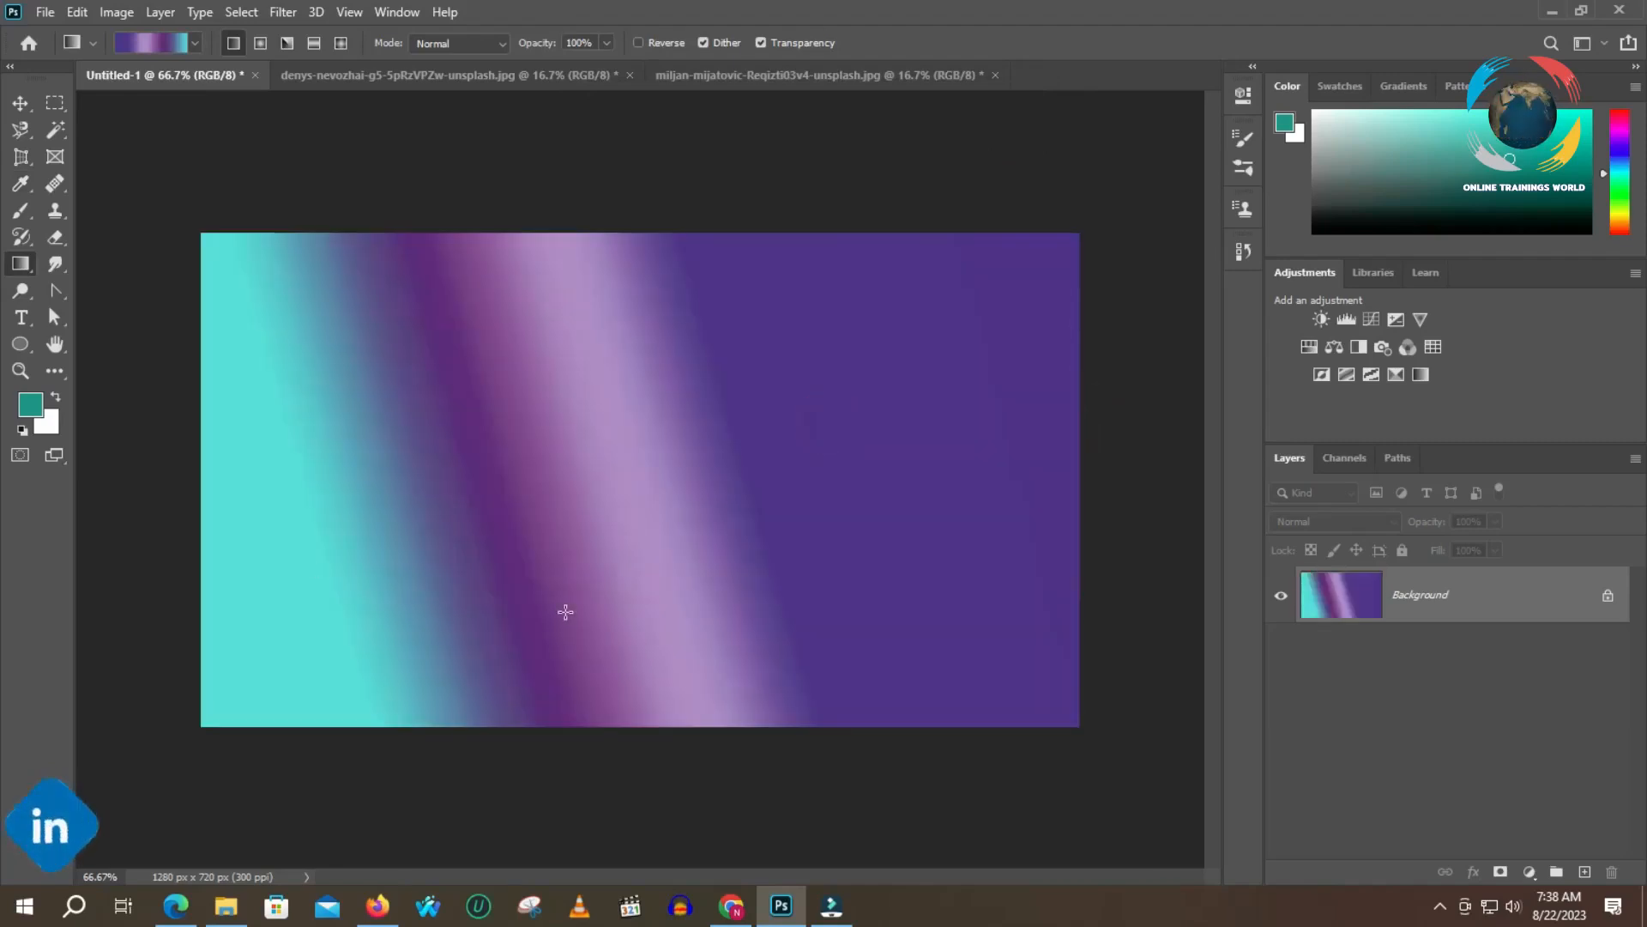